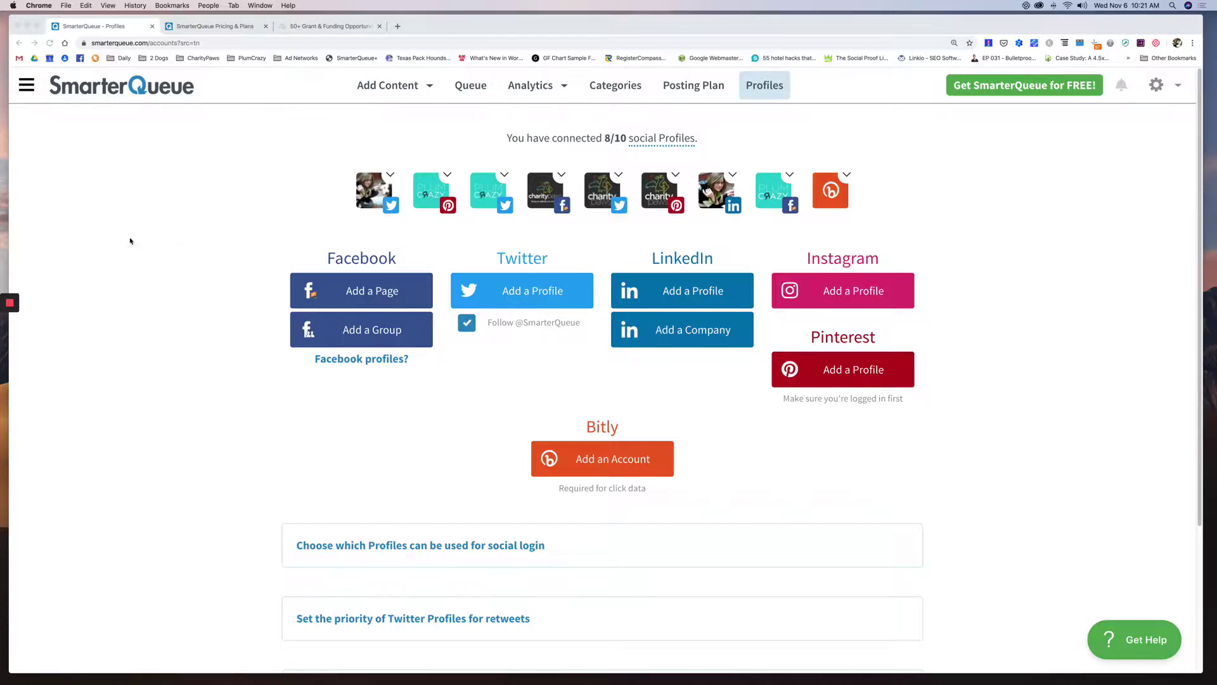
# Step: Check the plan prices with monthly billing, then return to the Profiles page (8/10 profiles connected)
pyautogui.click(215, 26)
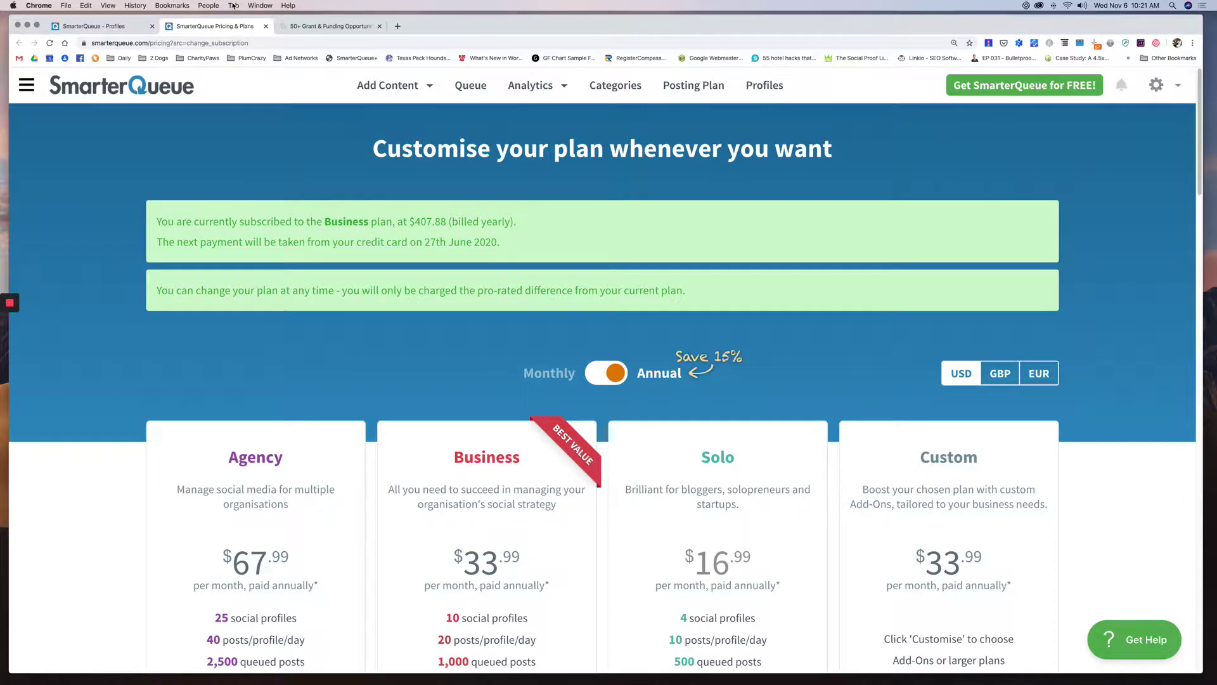
pyautogui.scroll(-3, 430, 358)
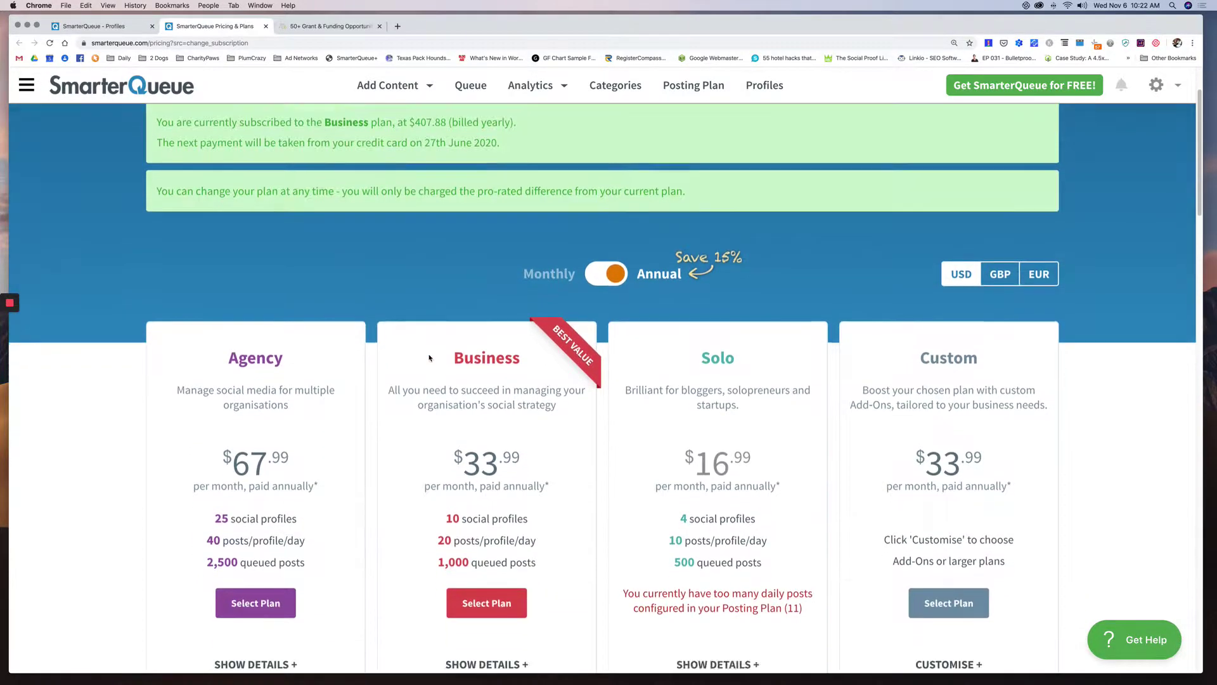
pyautogui.scroll(-5, 429, 358)
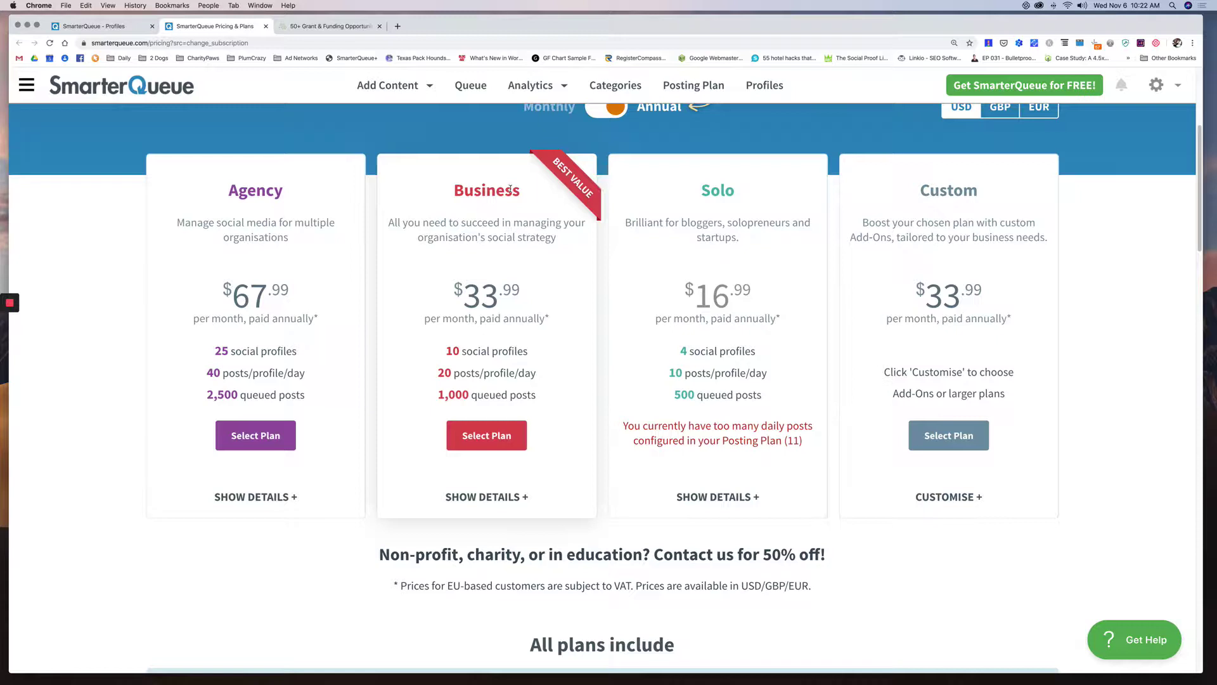
pyautogui.scroll(1, 678, 198)
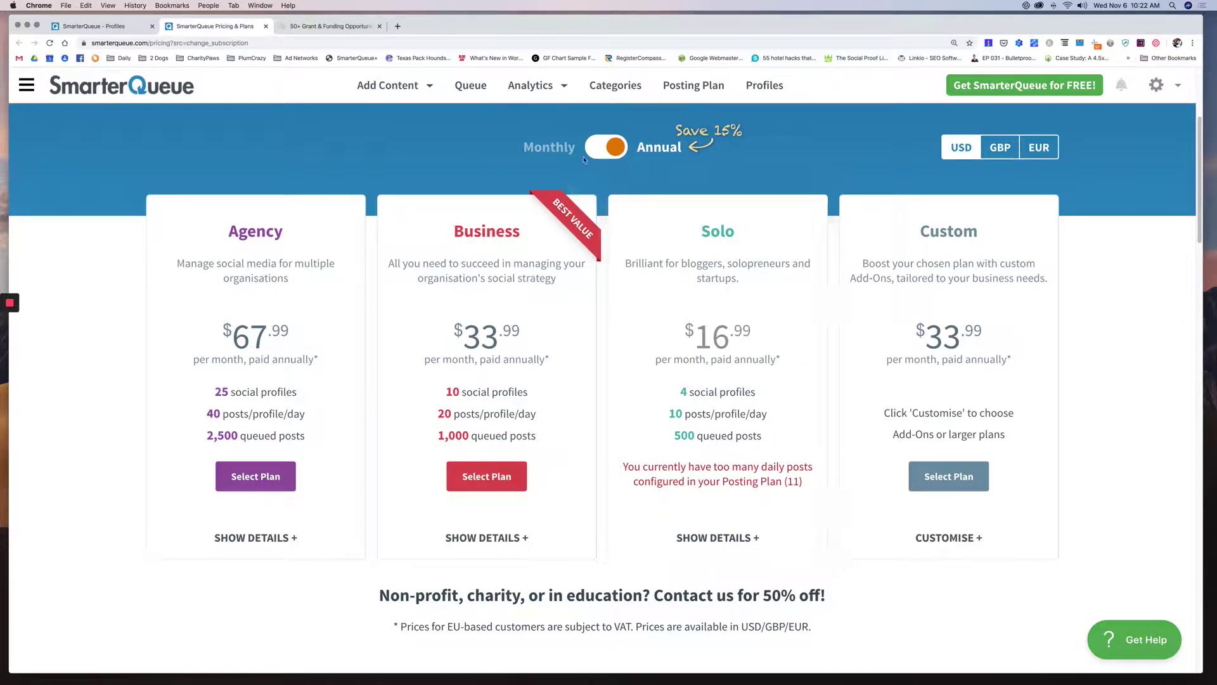
pyautogui.click(602, 151)
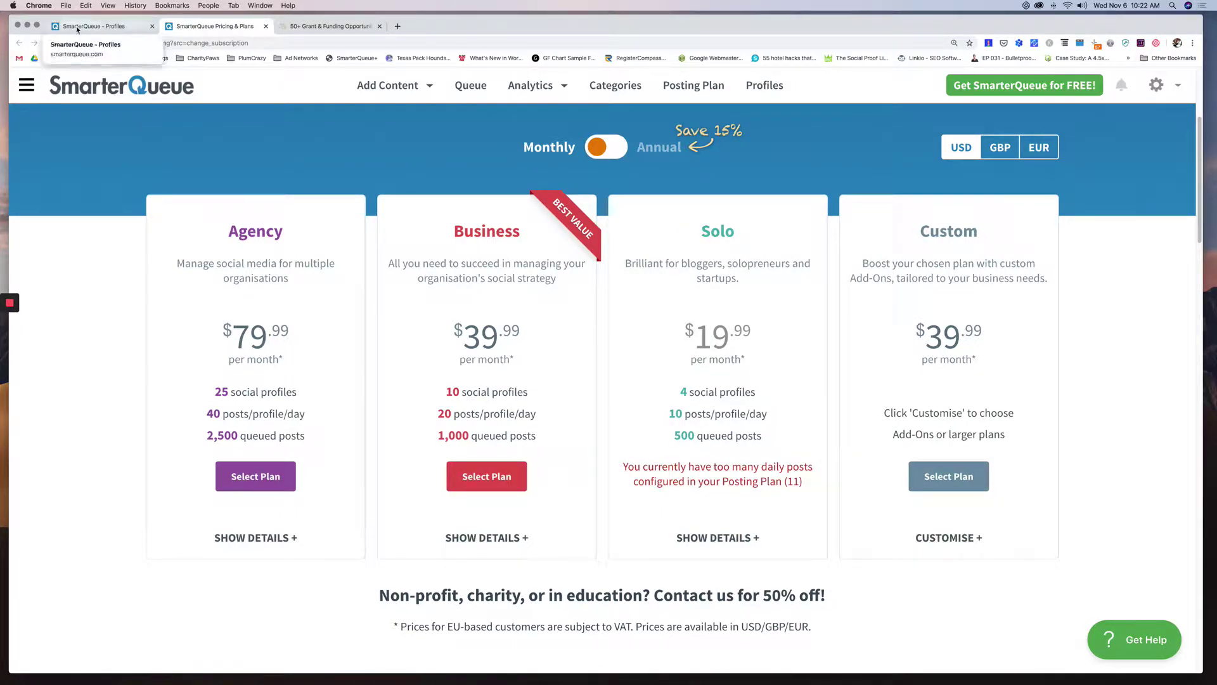
pyautogui.click(95, 26)
pyautogui.click(264, 27)
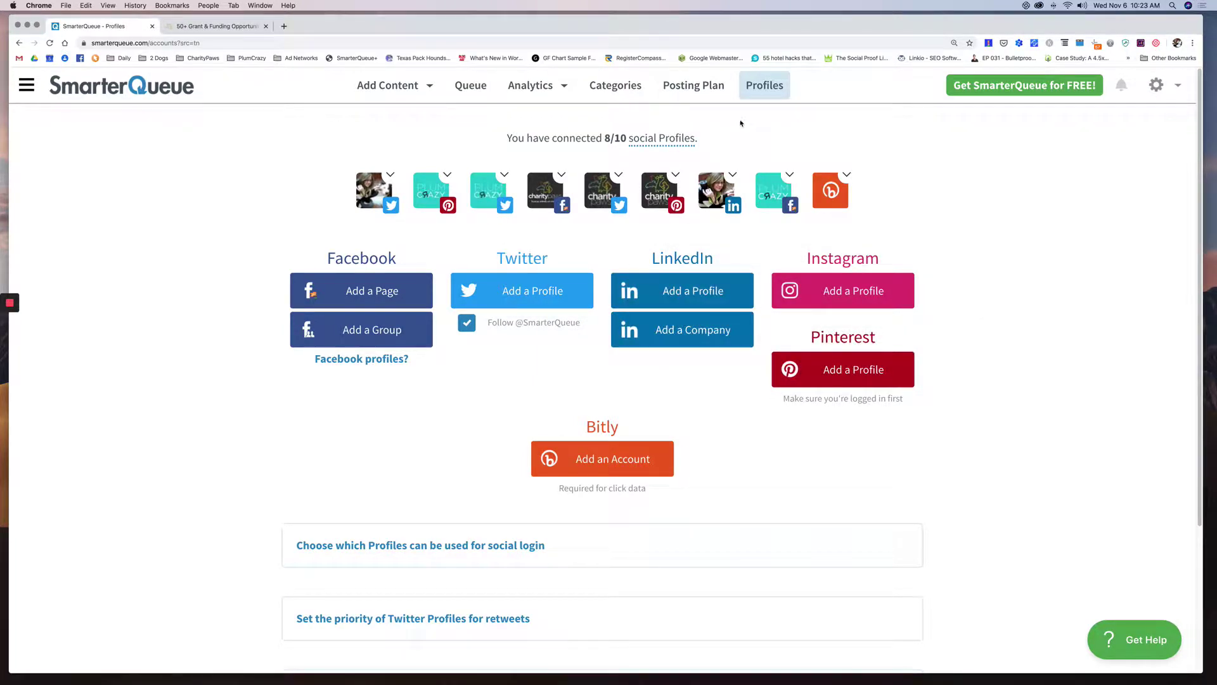
# Step: Go to Categories to view the seasonal Christmas category with its 6 selected profiles
pyautogui.click(596, 88)
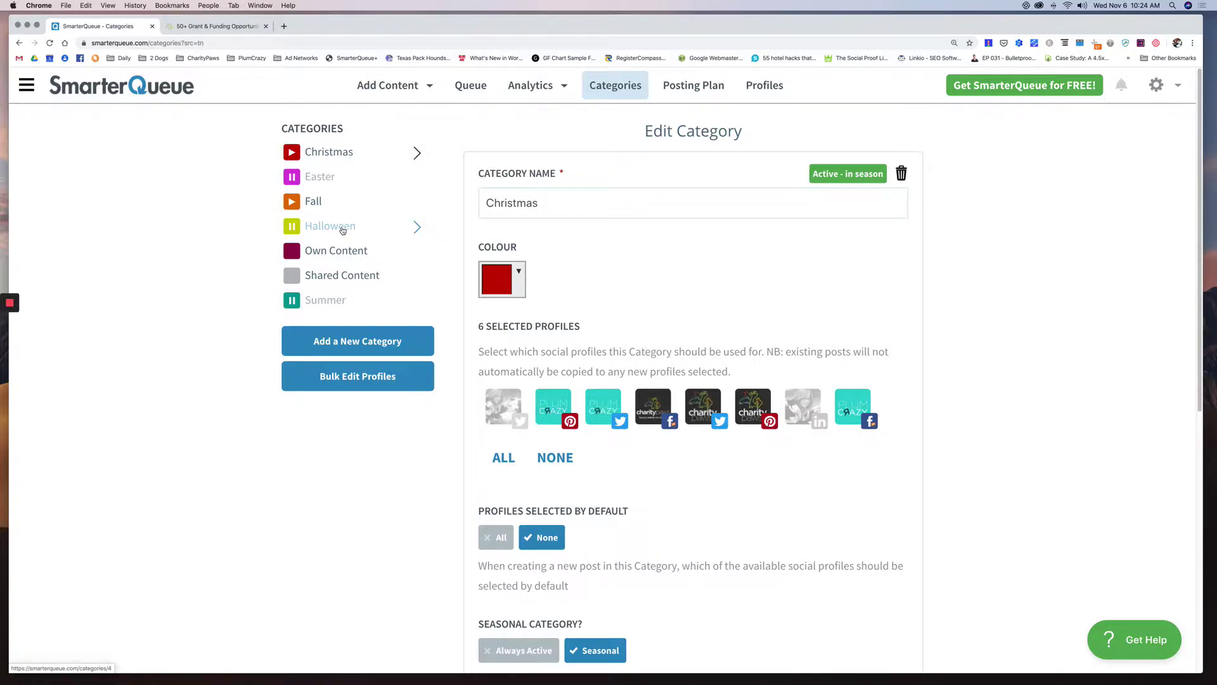
pyautogui.scroll(-1, 330, 190)
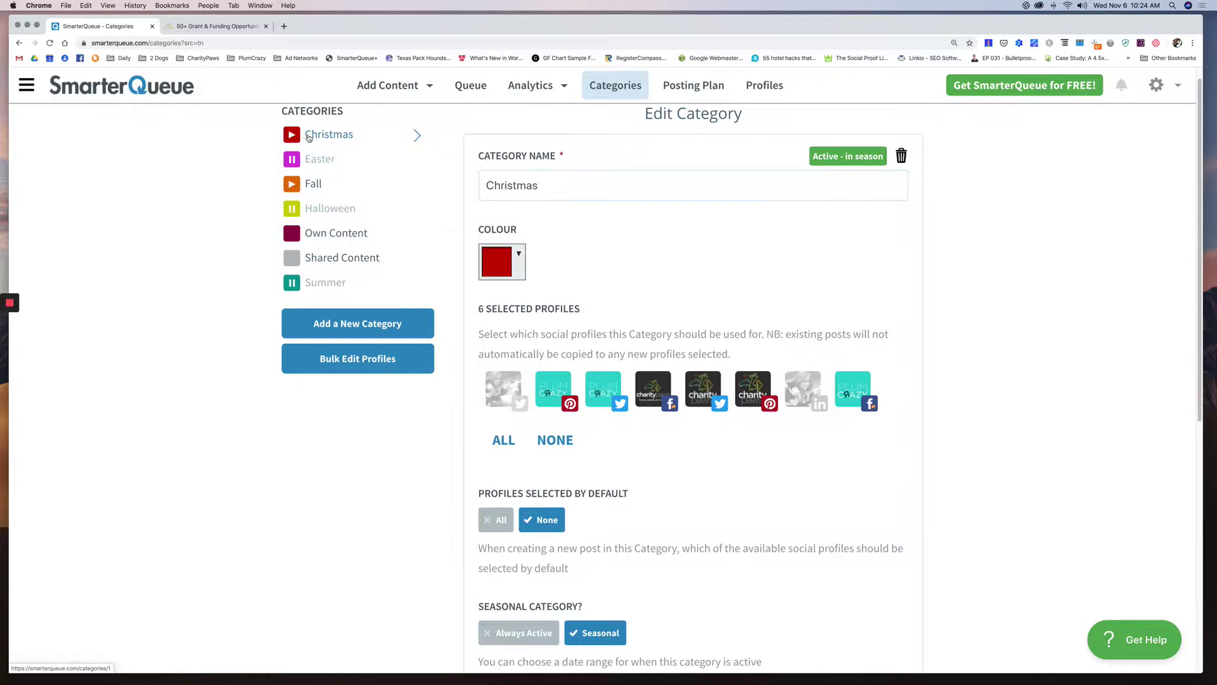
pyautogui.scroll(-10, 762, 293)
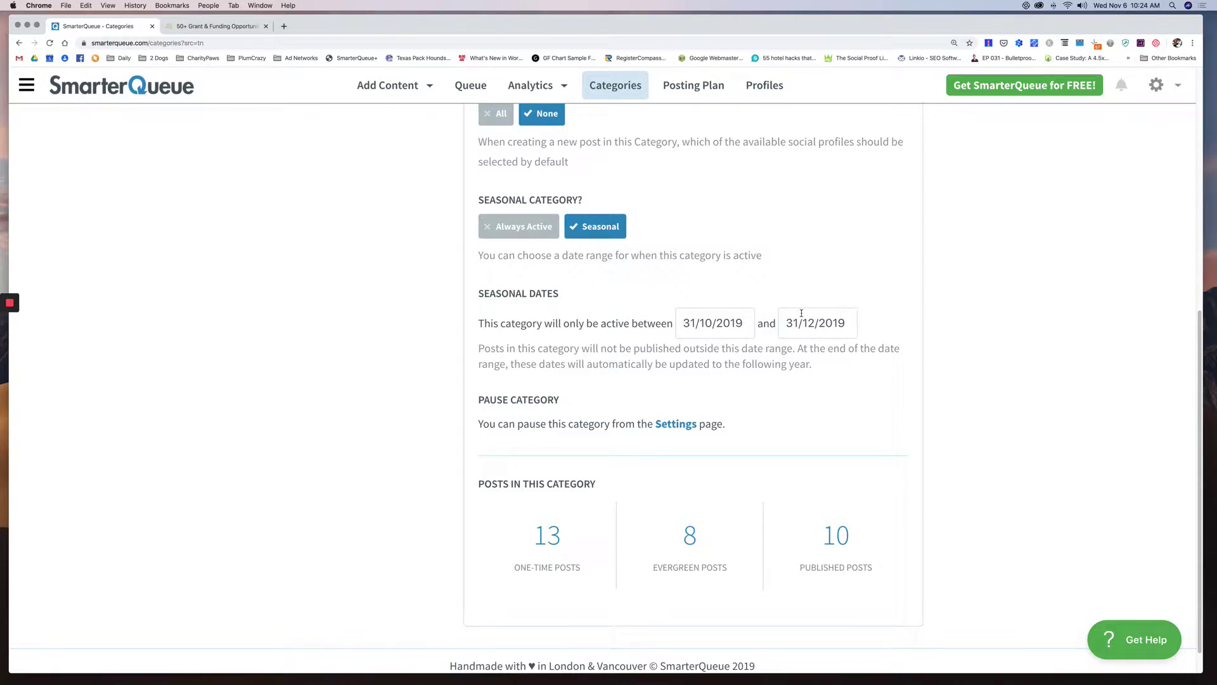
pyautogui.scroll(7, 803, 313)
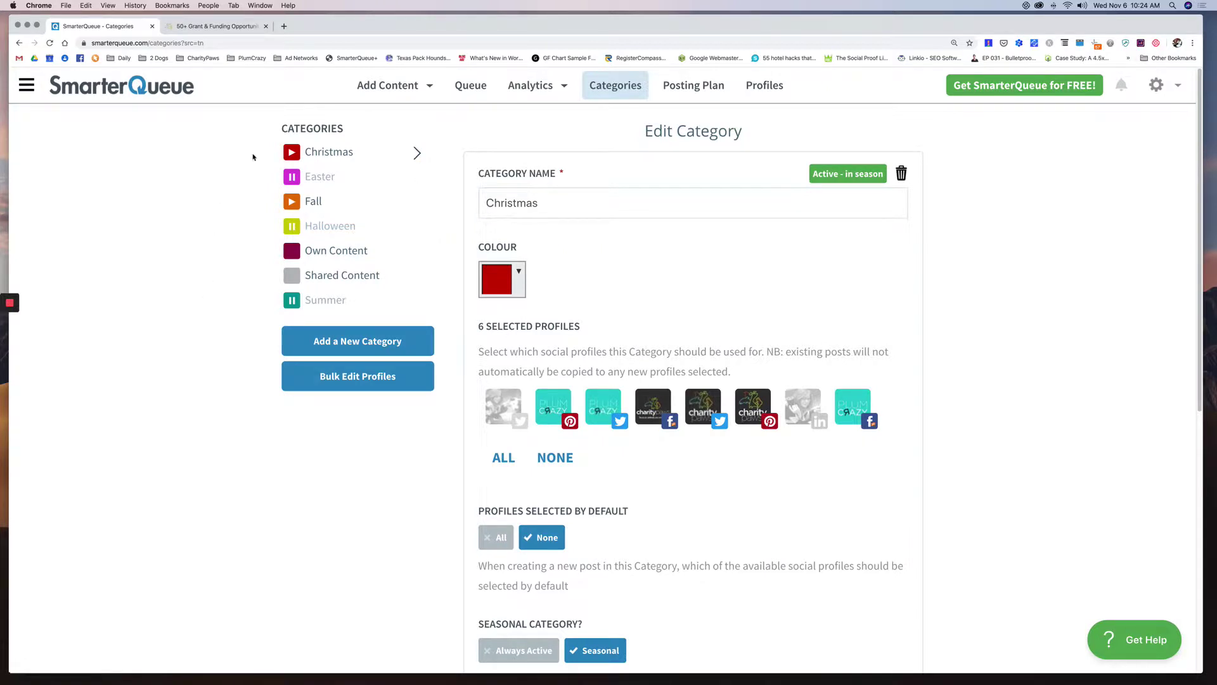
pyautogui.scroll(-1, 319, 283)
pyautogui.scroll(-2, 318, 284)
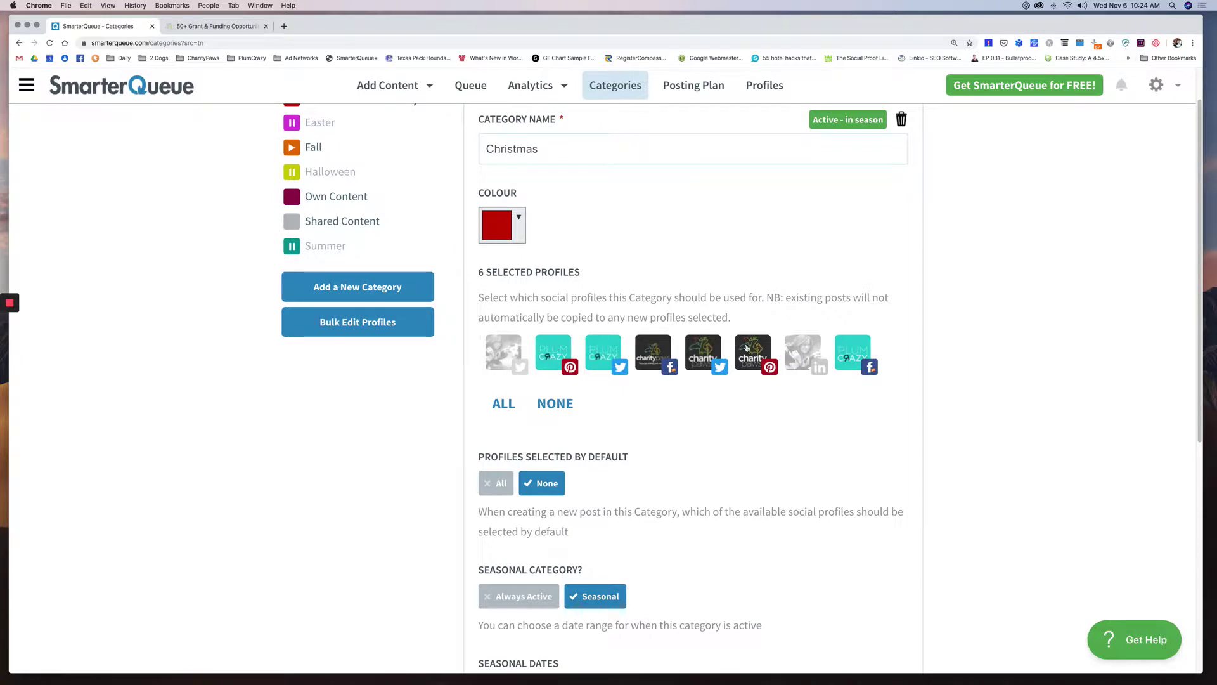
pyautogui.scroll(2, 729, 297)
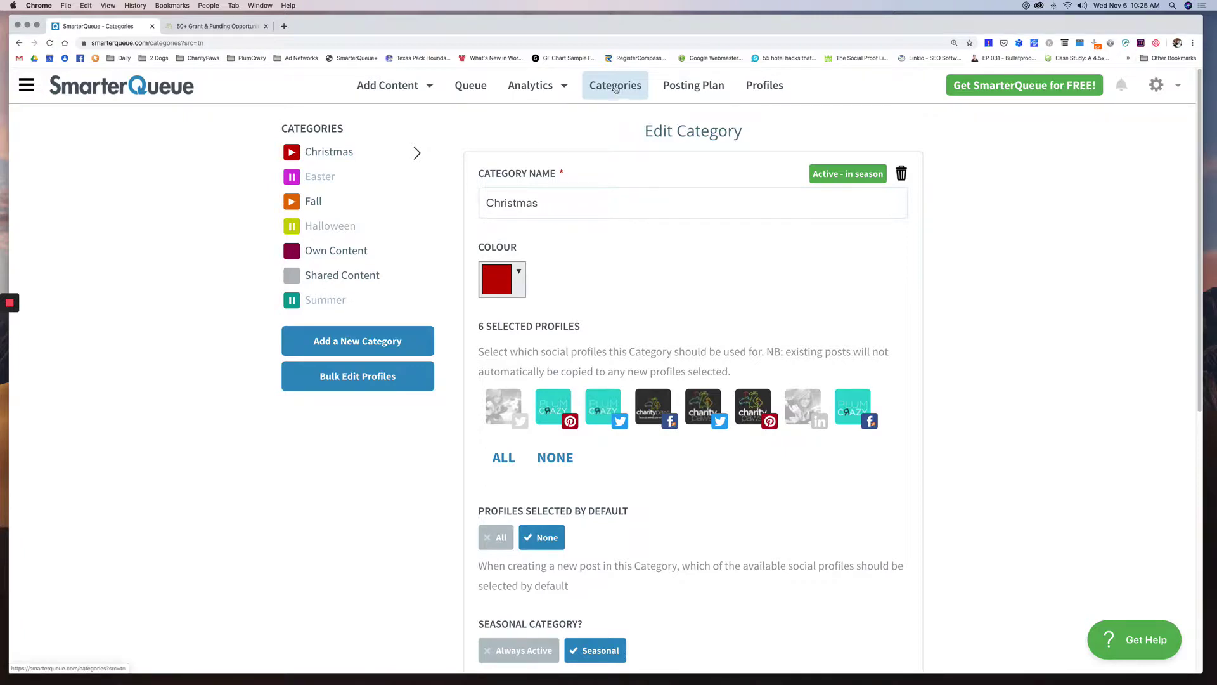
pyautogui.scroll(-7, 676, 290)
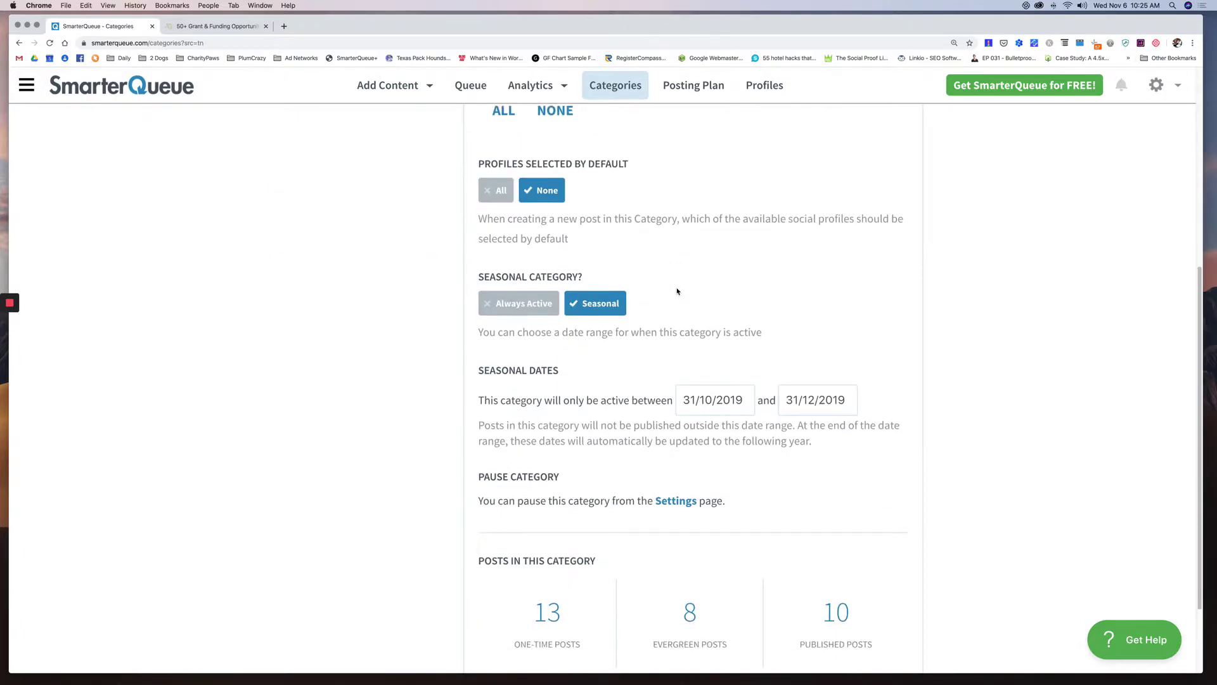
pyautogui.scroll(7, 676, 290)
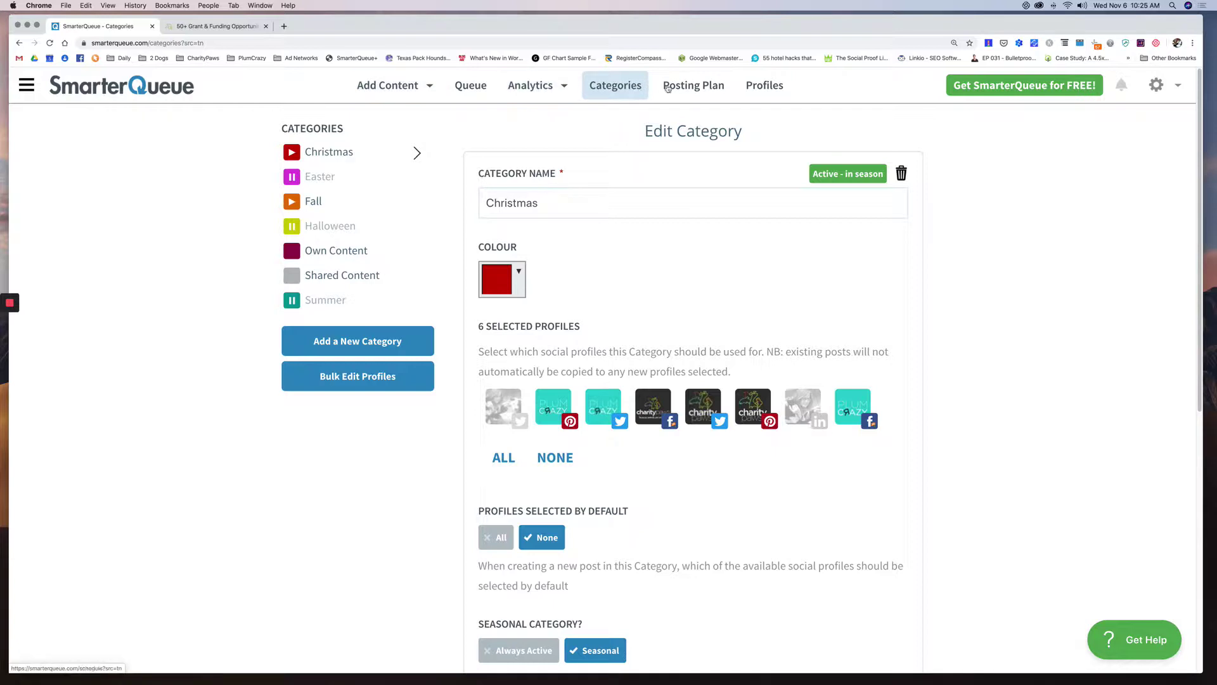
# Step: Go to the Posting Plan to view the weekly grid of category timeslots
pyautogui.click(686, 87)
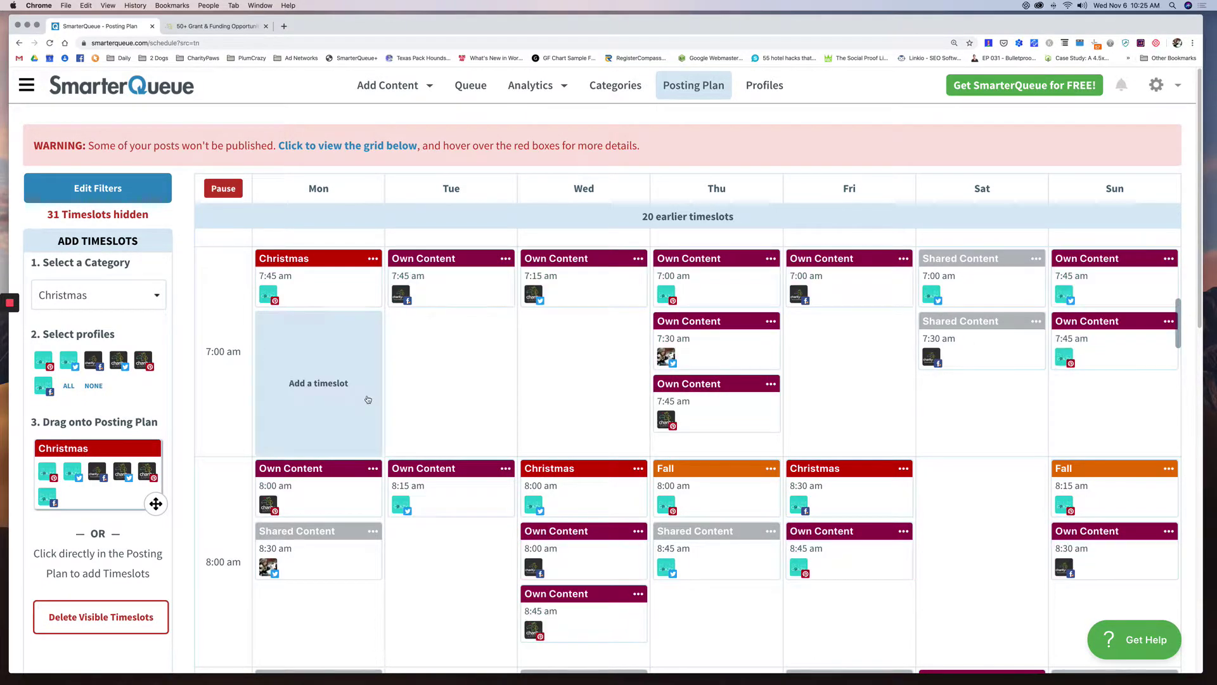
# Step: Filter the Posting Plan to only the Christmas category on the Be Plum Crazy Pinterest profile
pyautogui.click(110, 188)
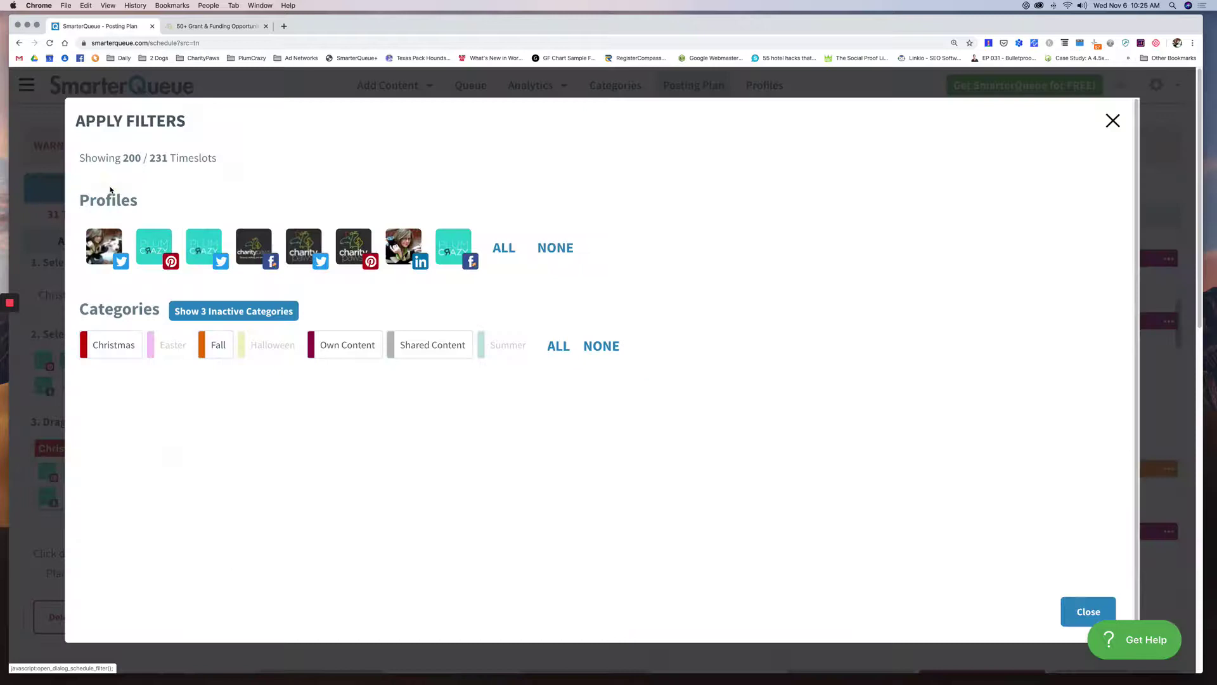
pyautogui.click(562, 250)
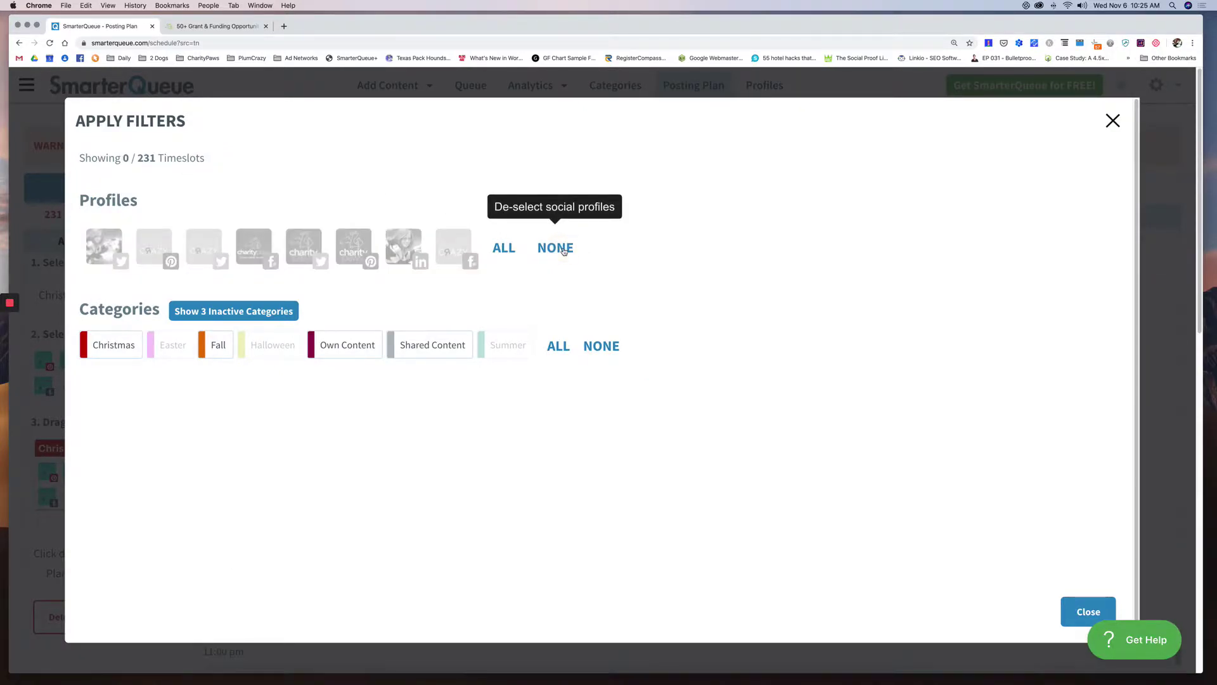
pyautogui.click(155, 242)
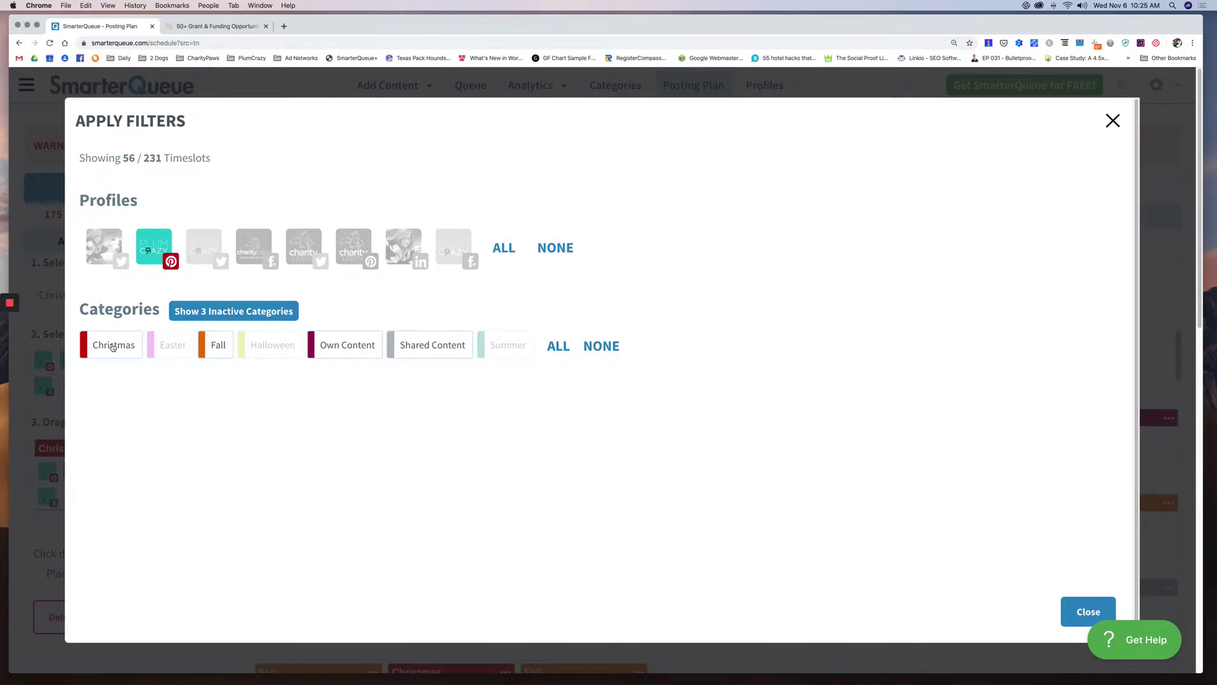
pyautogui.click(605, 346)
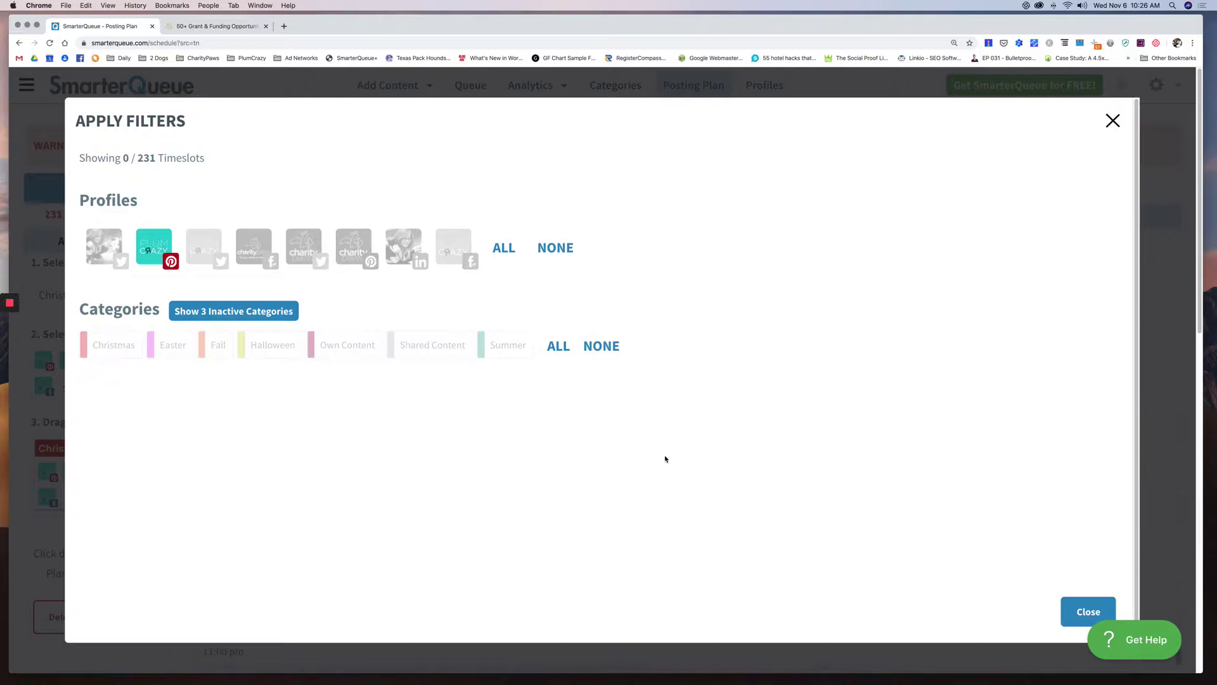
pyautogui.click(120, 348)
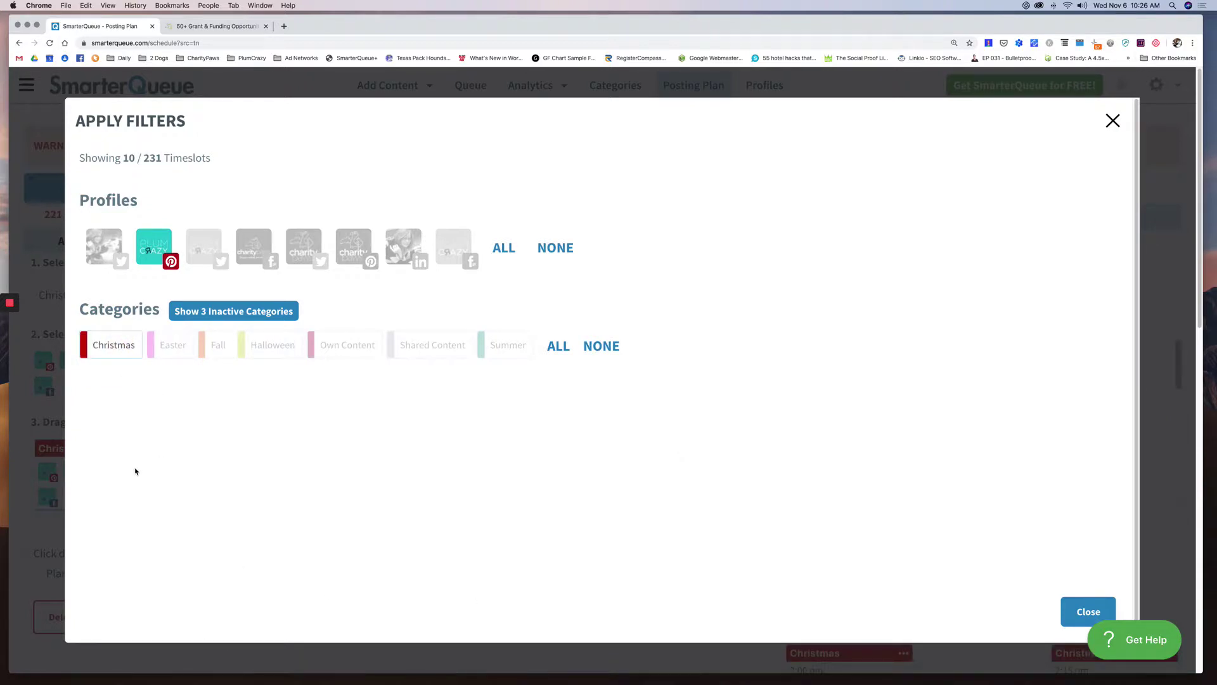
pyautogui.click(1089, 607)
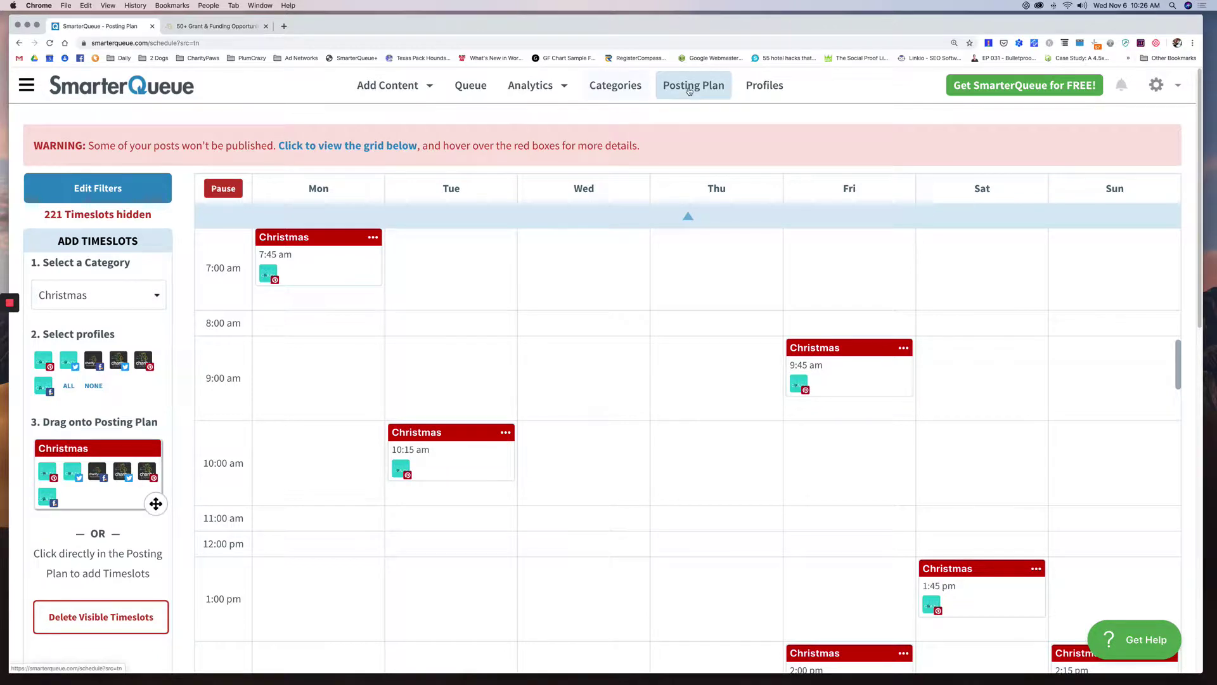
pyautogui.scroll(-2, 695, 551)
pyautogui.scroll(-3, 694, 551)
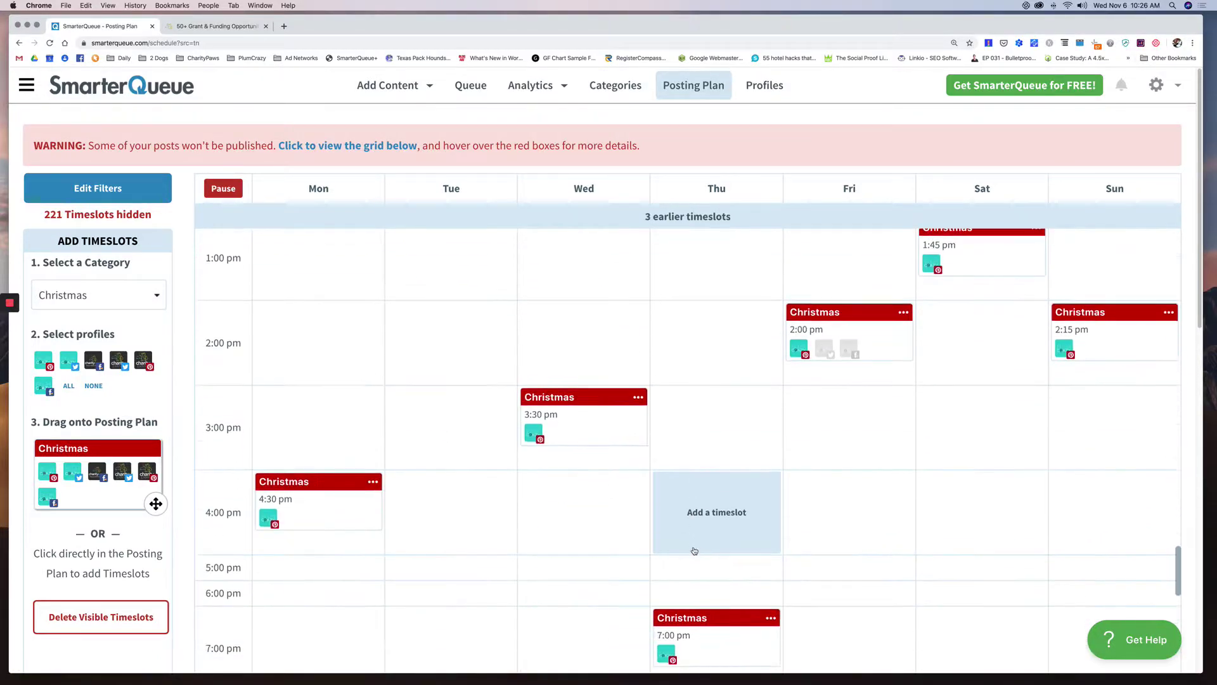
pyautogui.scroll(5, 694, 551)
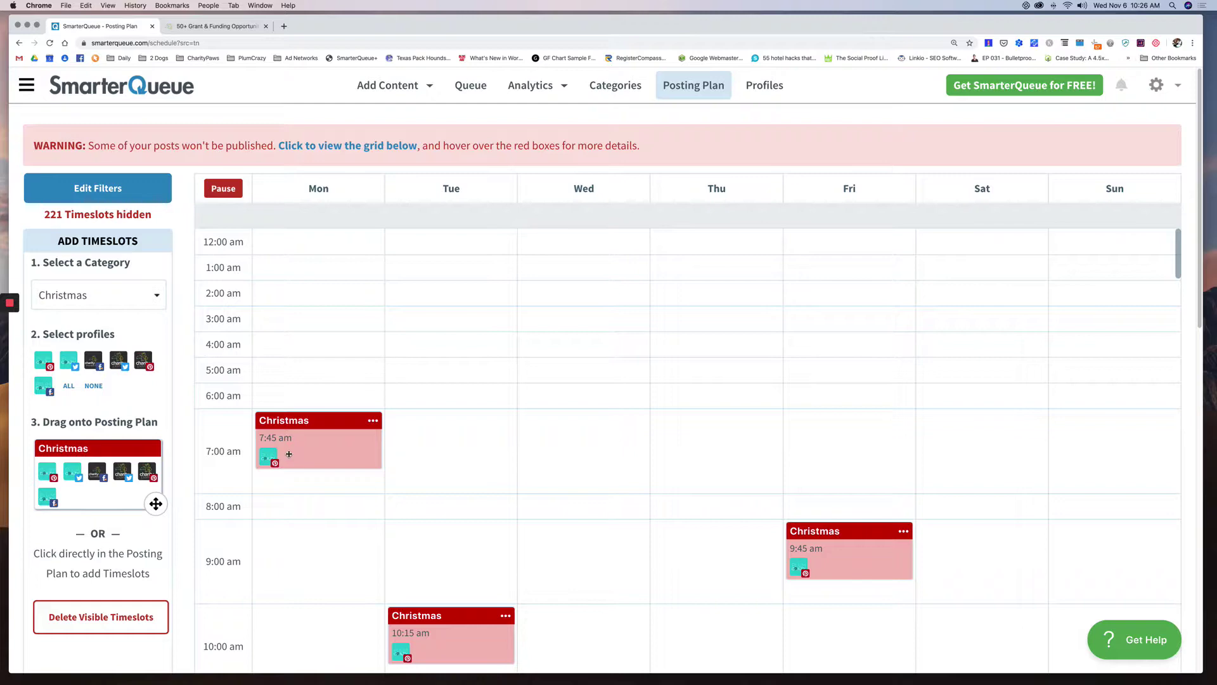
pyautogui.scroll(-10, 288, 454)
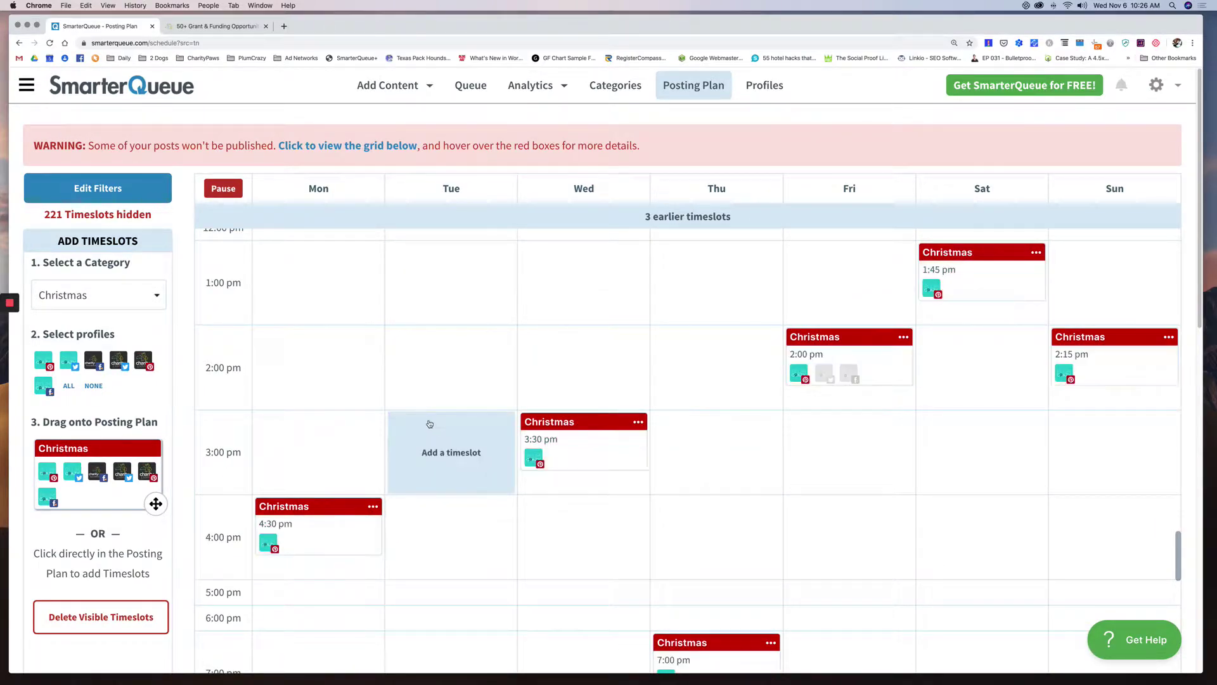
pyautogui.scroll(6, 429, 424)
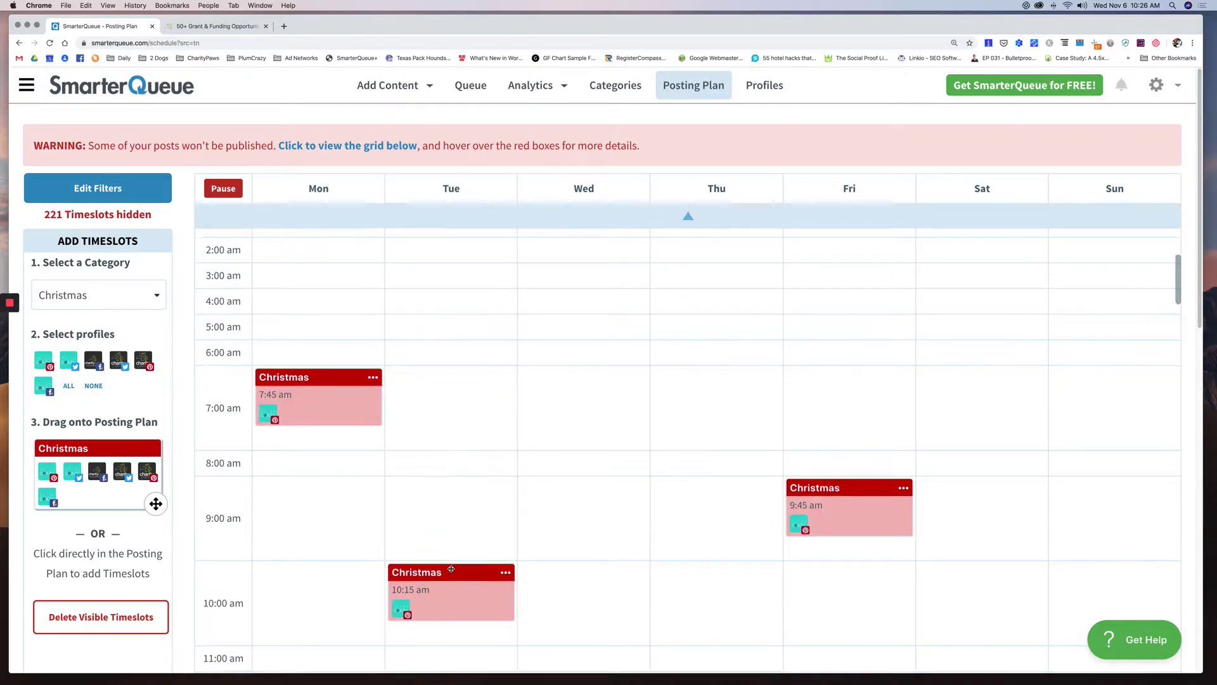
pyautogui.scroll(-8, 451, 571)
pyautogui.scroll(-2, 451, 571)
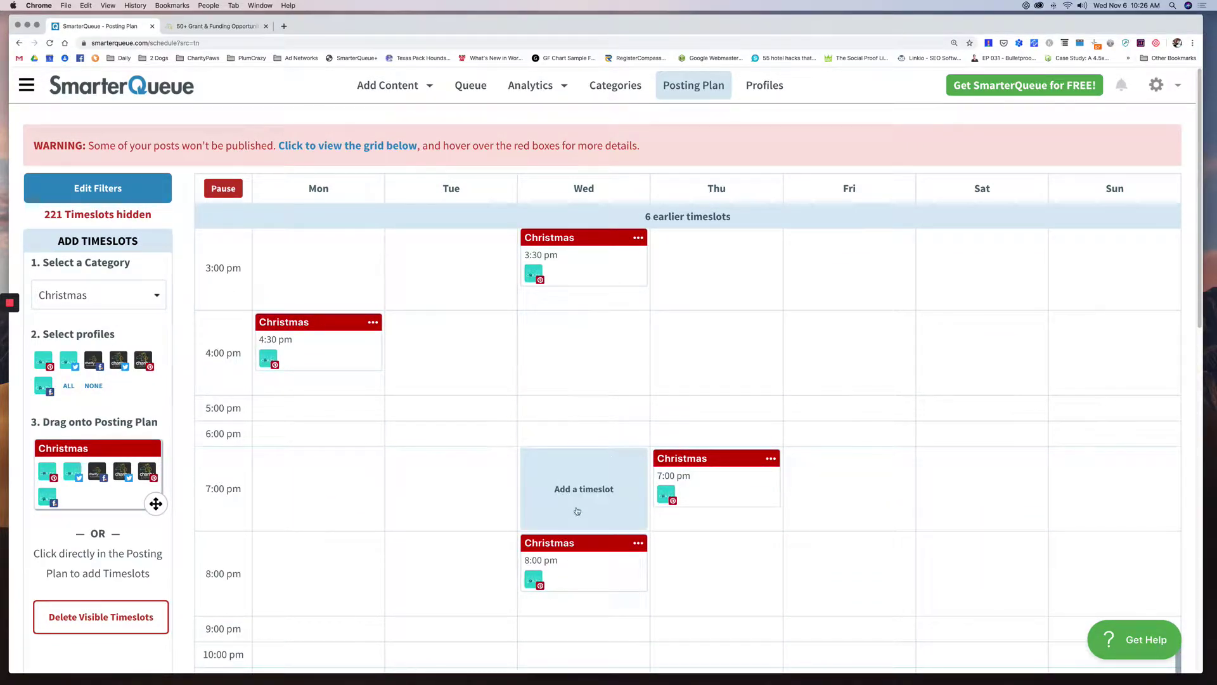
pyautogui.scroll(-5, 576, 508)
pyautogui.scroll(-3, 577, 511)
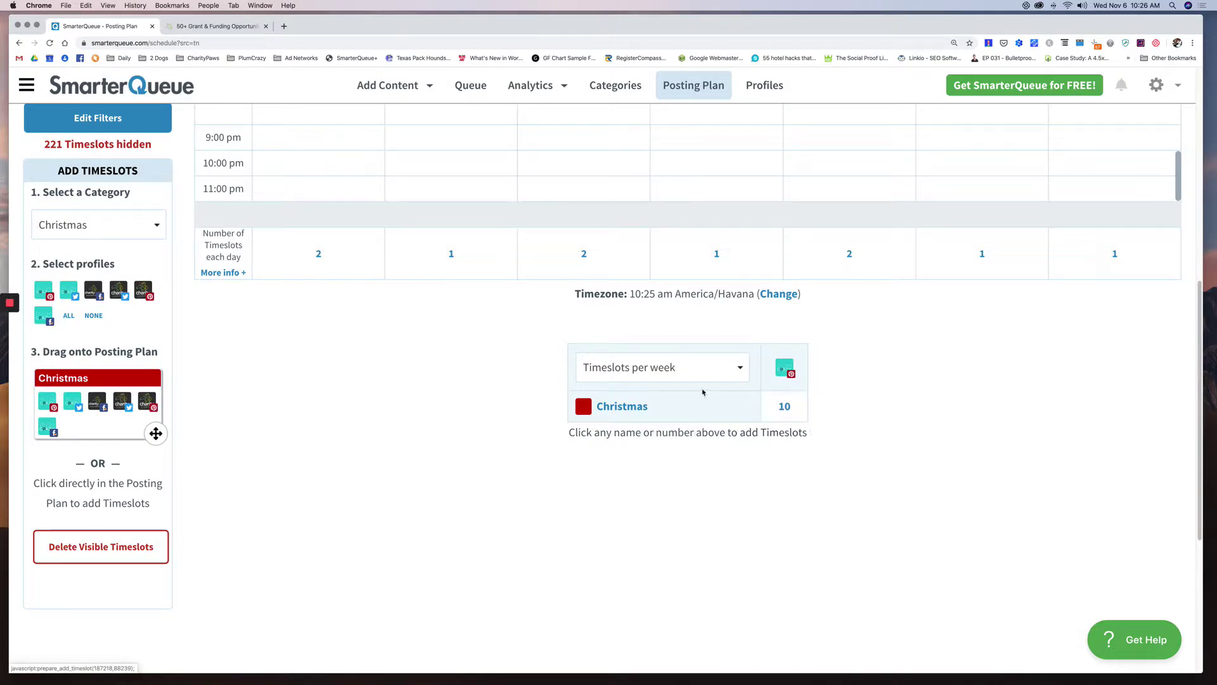
# Step: Add the Plum Crazy Facebook and Be Plum Crazy Twitter profiles and every category to the filter
pyautogui.click(118, 120)
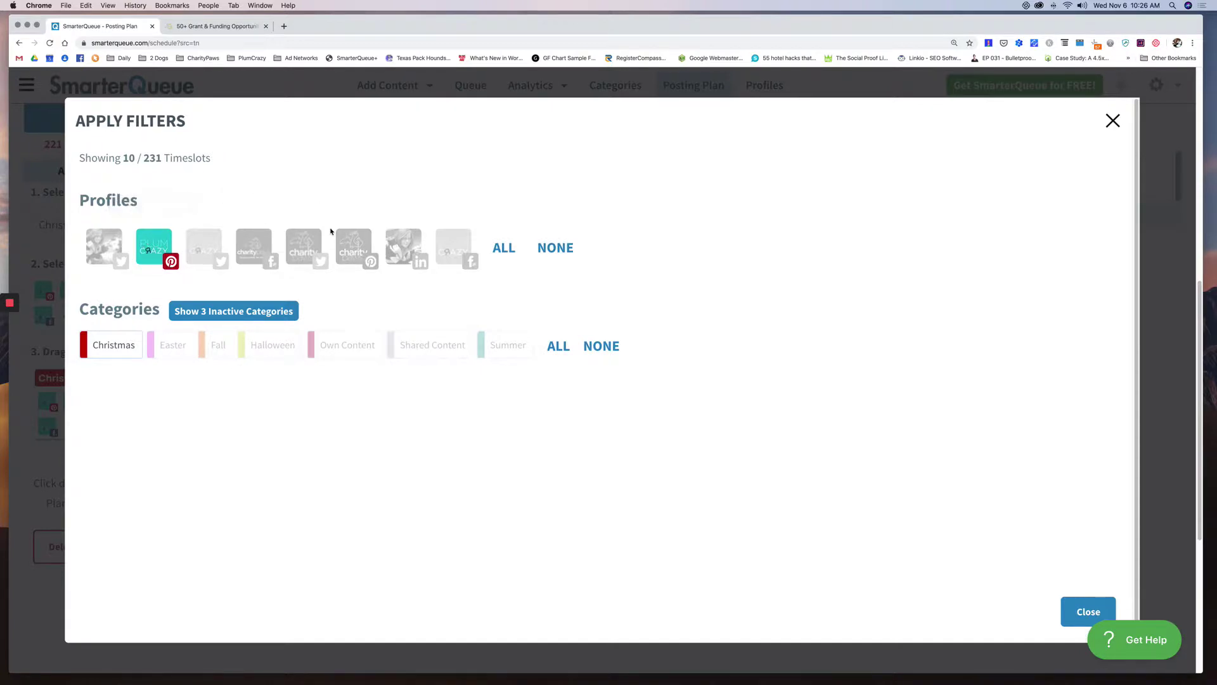
pyautogui.click(452, 244)
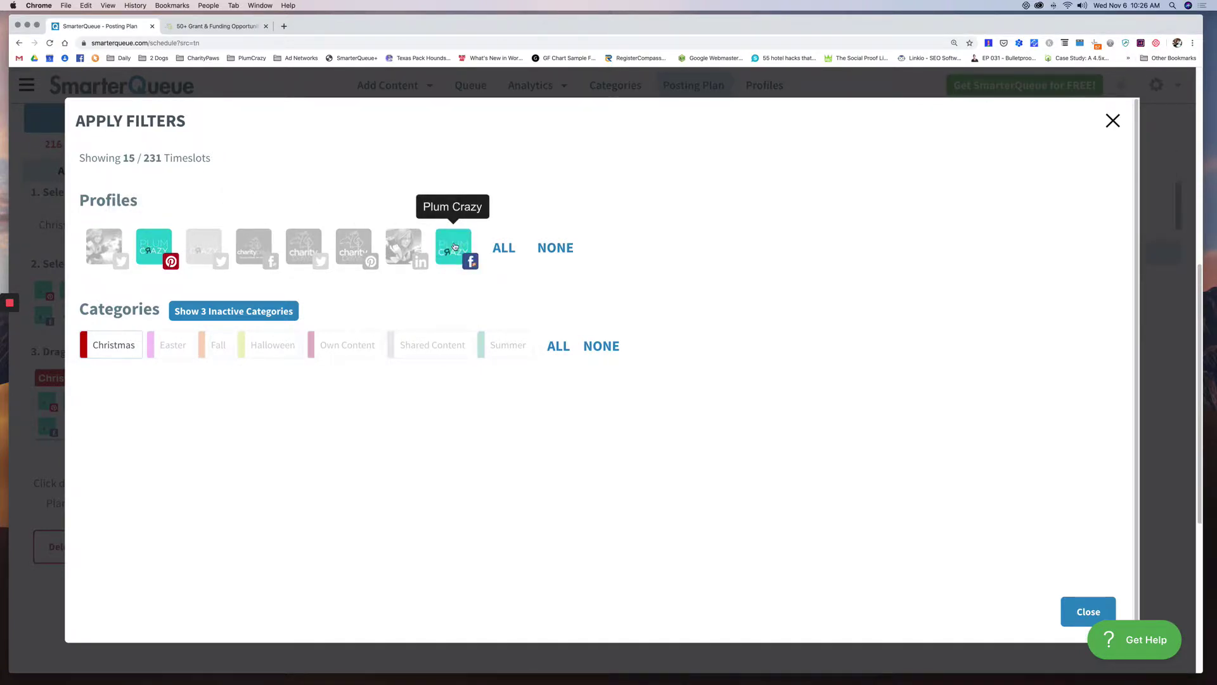
pyautogui.click(204, 243)
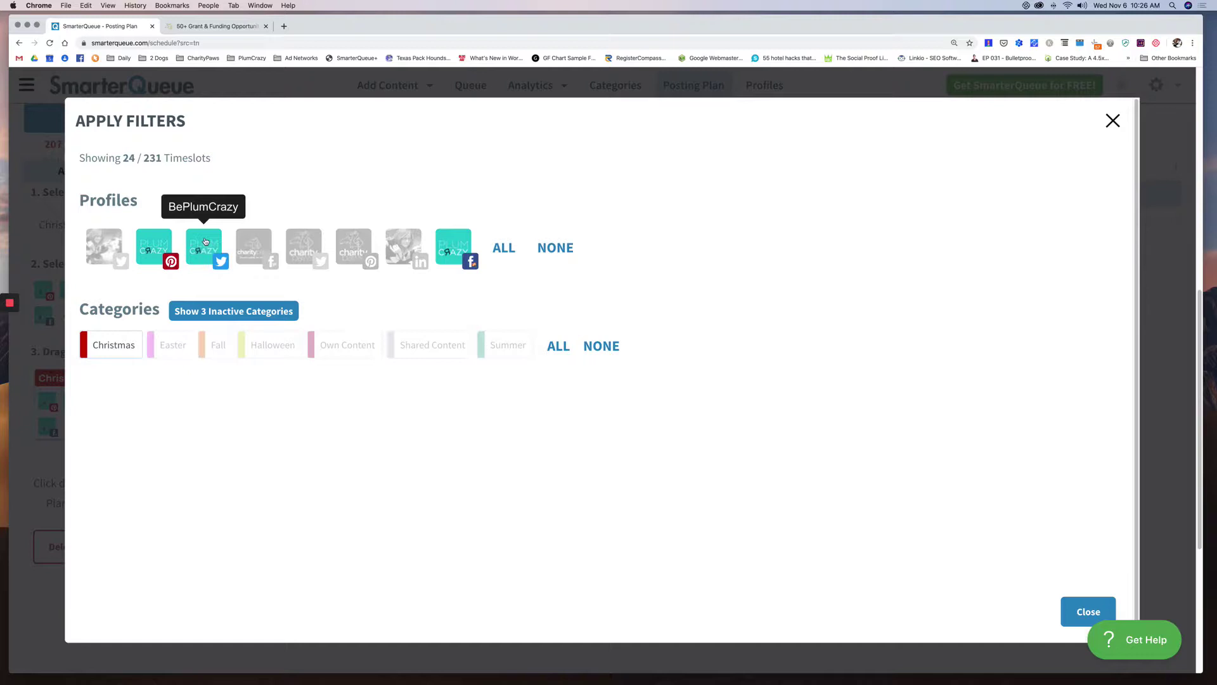
pyautogui.click(561, 347)
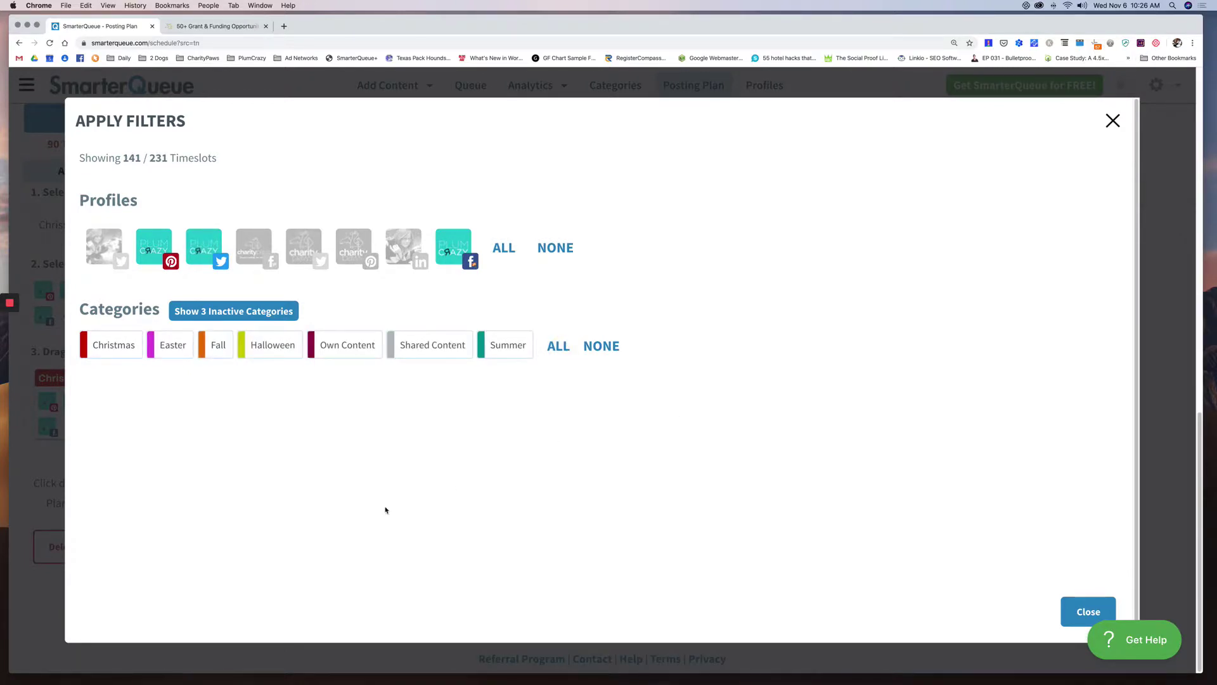
# Step: Keep the three inactive categories hidden, close the filters and scroll through the grid
pyautogui.click(220, 311)
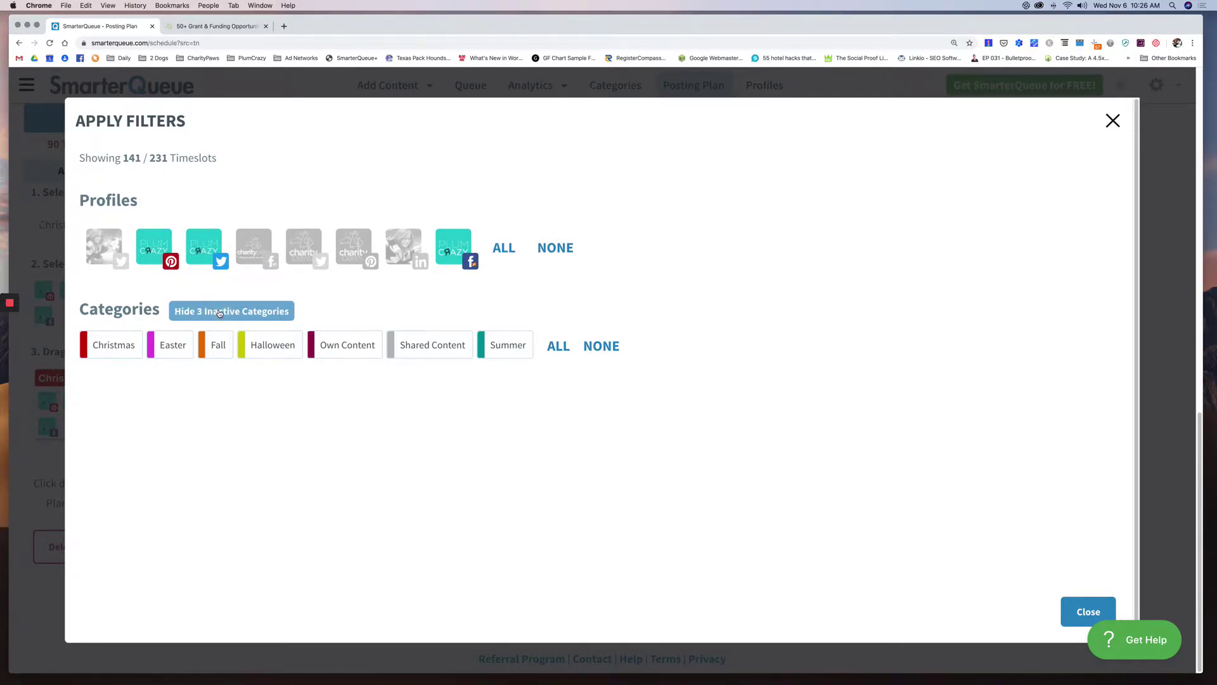
pyautogui.click(240, 311)
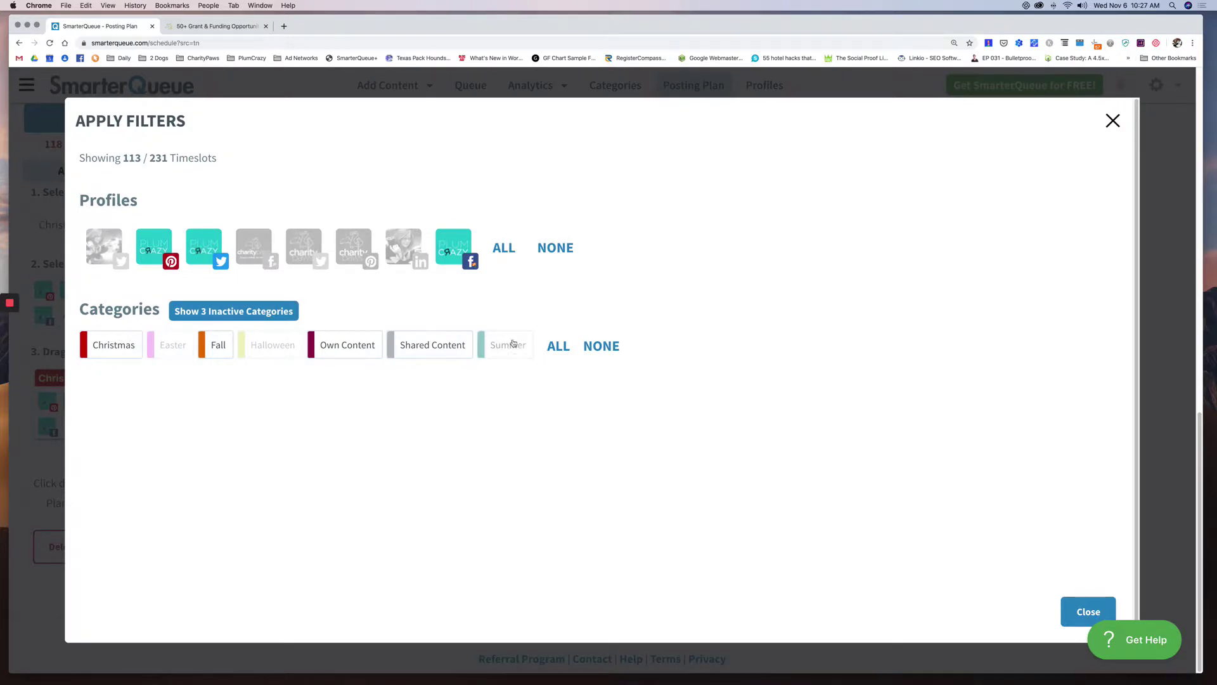
pyautogui.click(1081, 610)
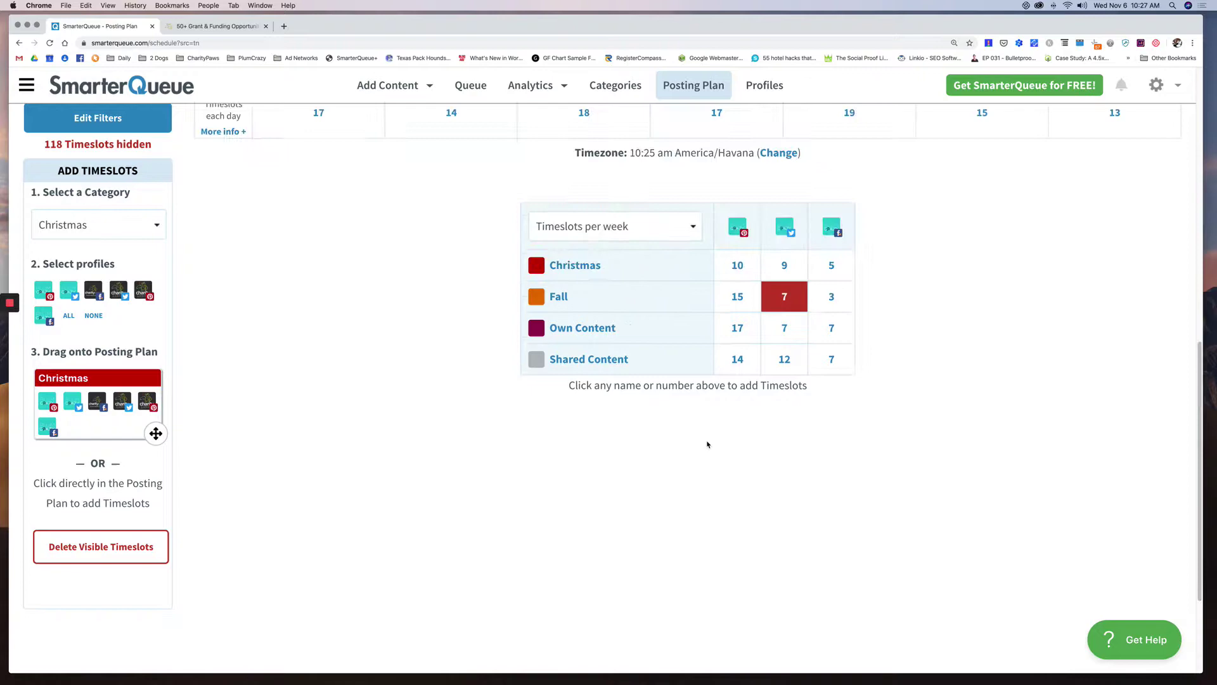
pyautogui.scroll(10, 707, 445)
pyautogui.scroll(2, 721, 347)
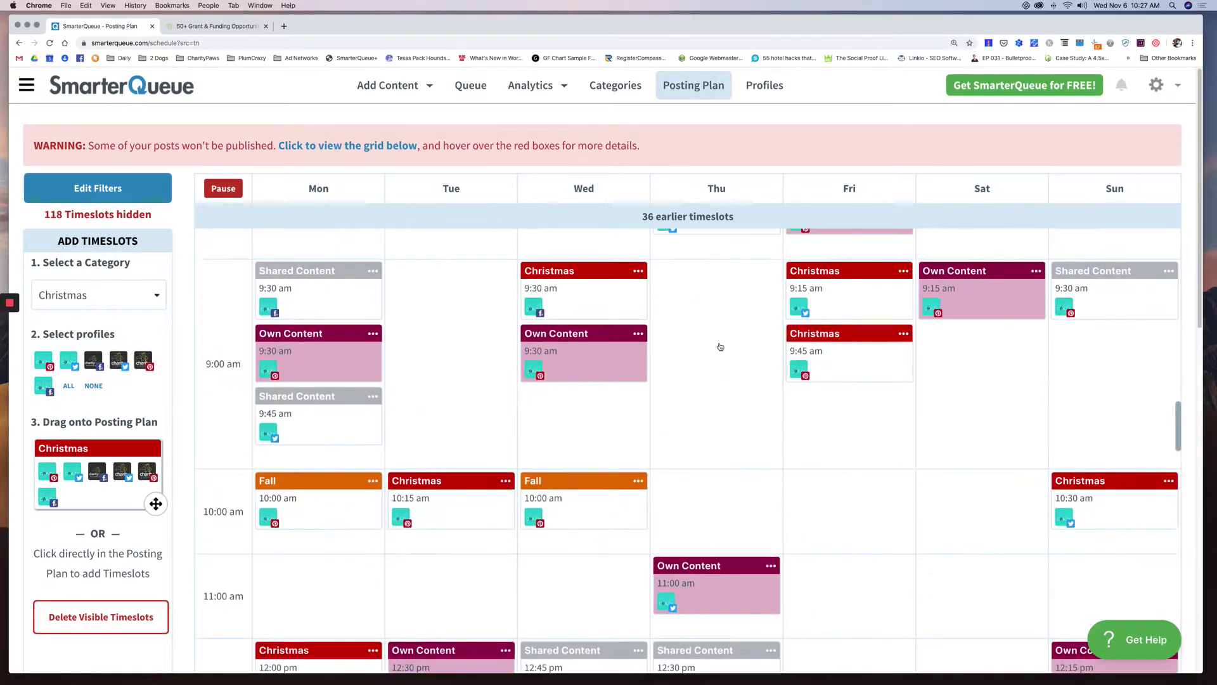
pyautogui.scroll(10, 721, 347)
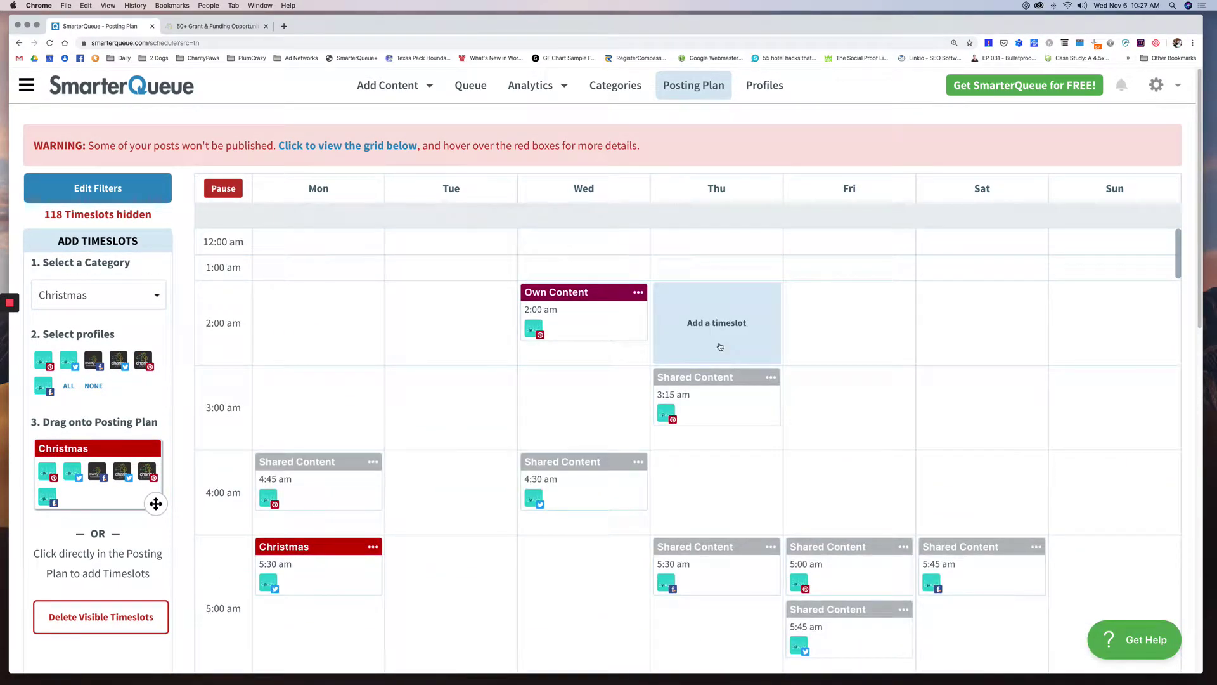
pyautogui.scroll(-8, 720, 347)
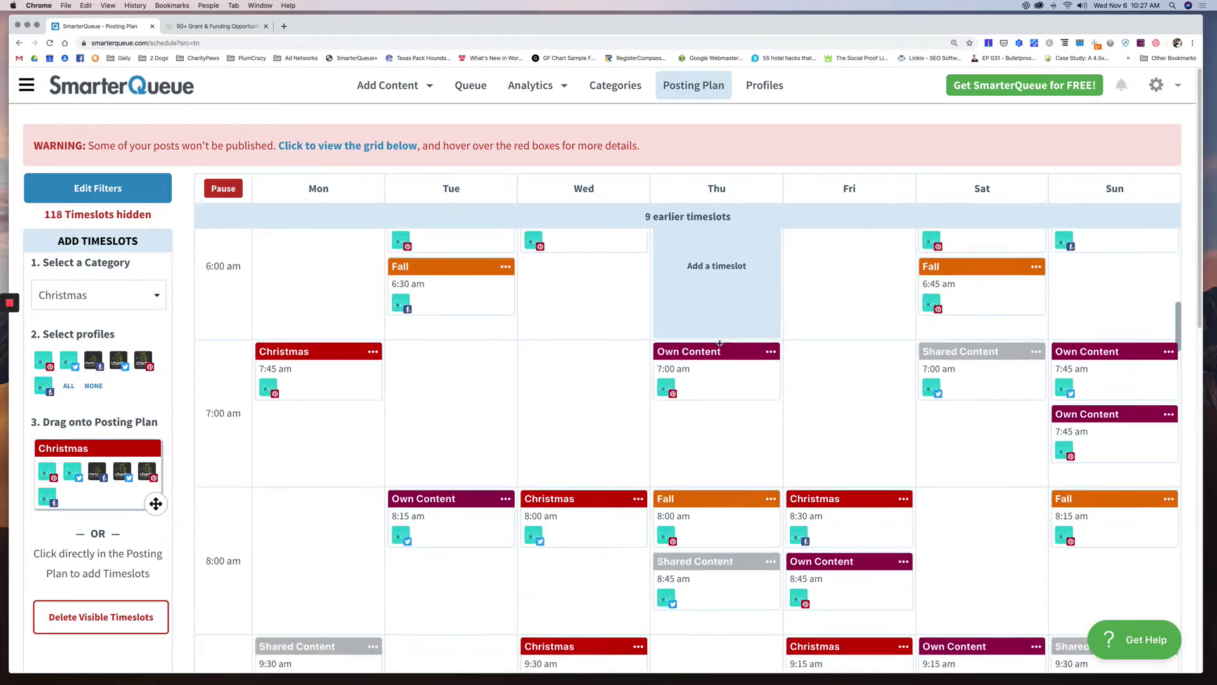
# Step: Scroll down to the Timeslots per week summary table below the grid
pyautogui.scroll(-10, 772, 317)
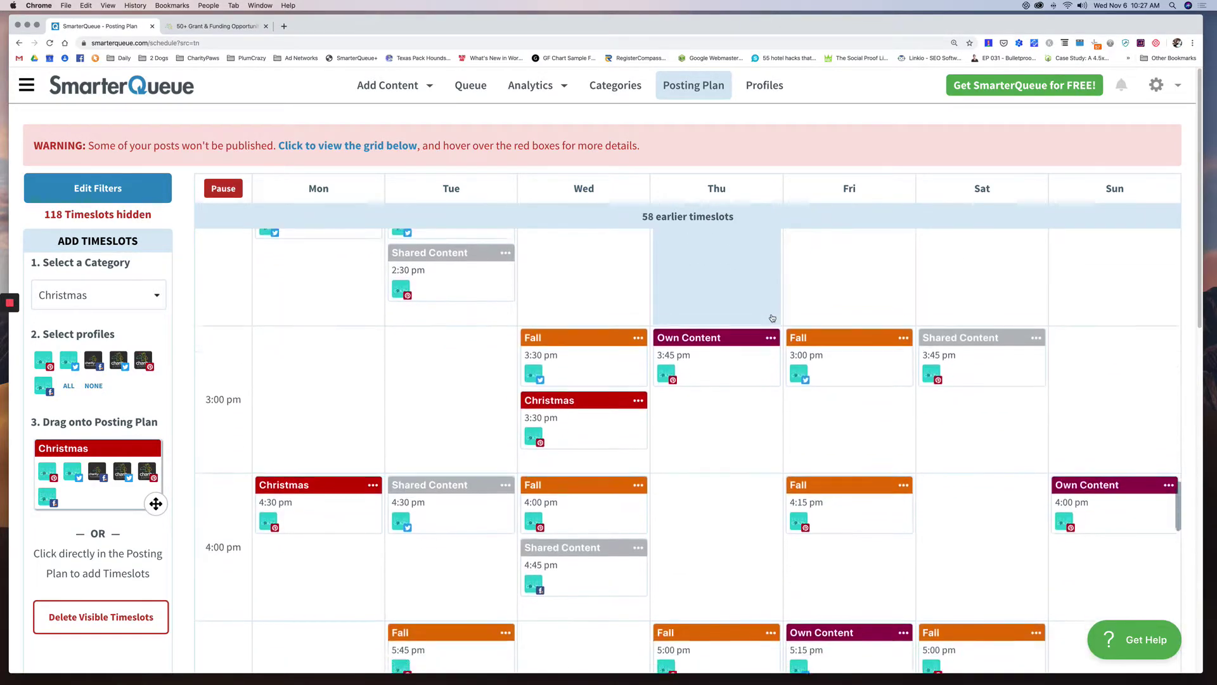
pyautogui.scroll(-15, 773, 318)
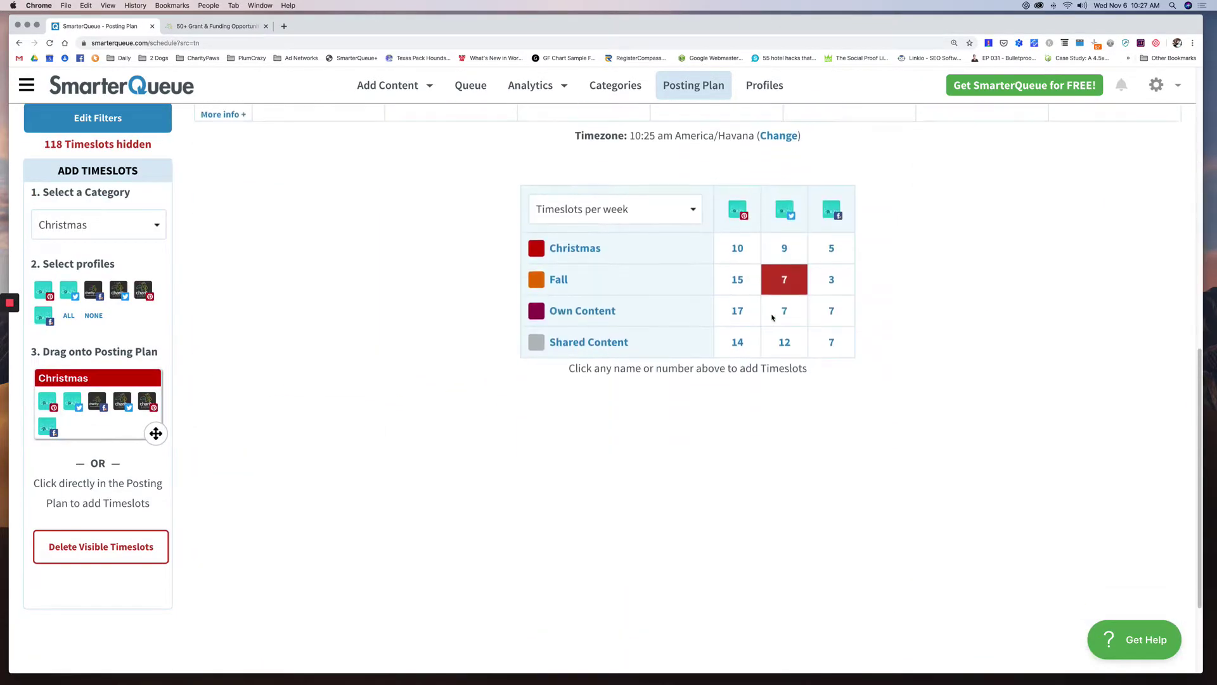
pyautogui.scroll(-2, 772, 318)
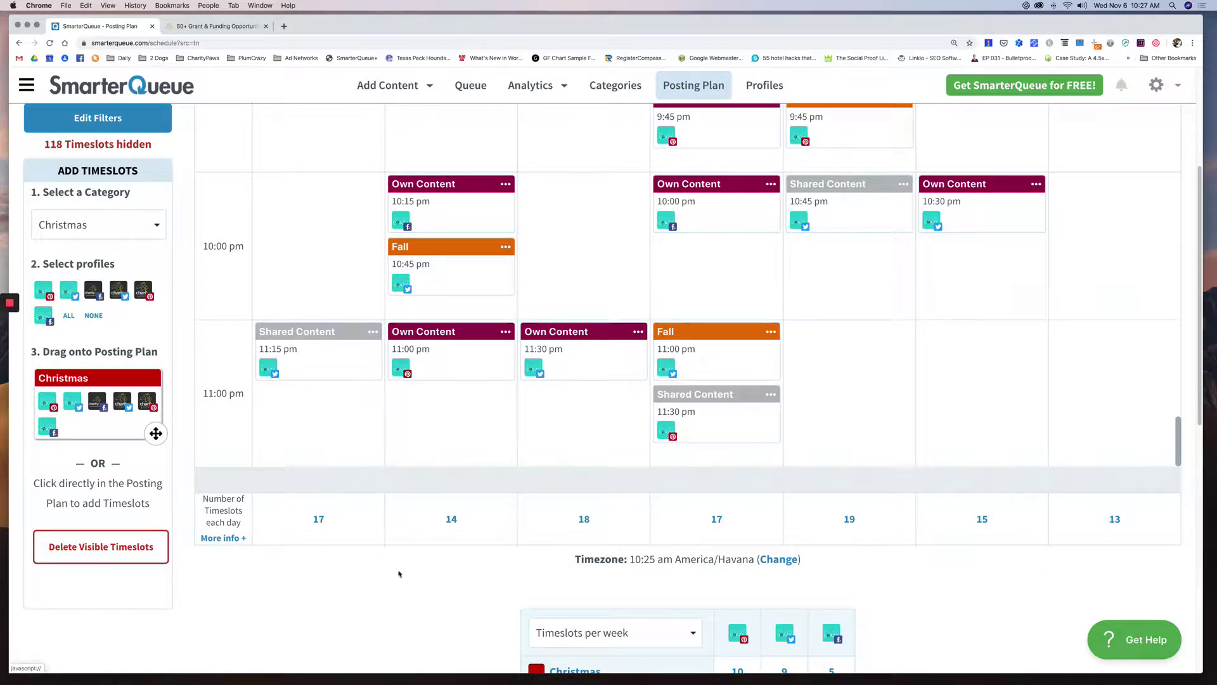
pyautogui.scroll(-1, 421, 620)
pyautogui.scroll(-5, 421, 620)
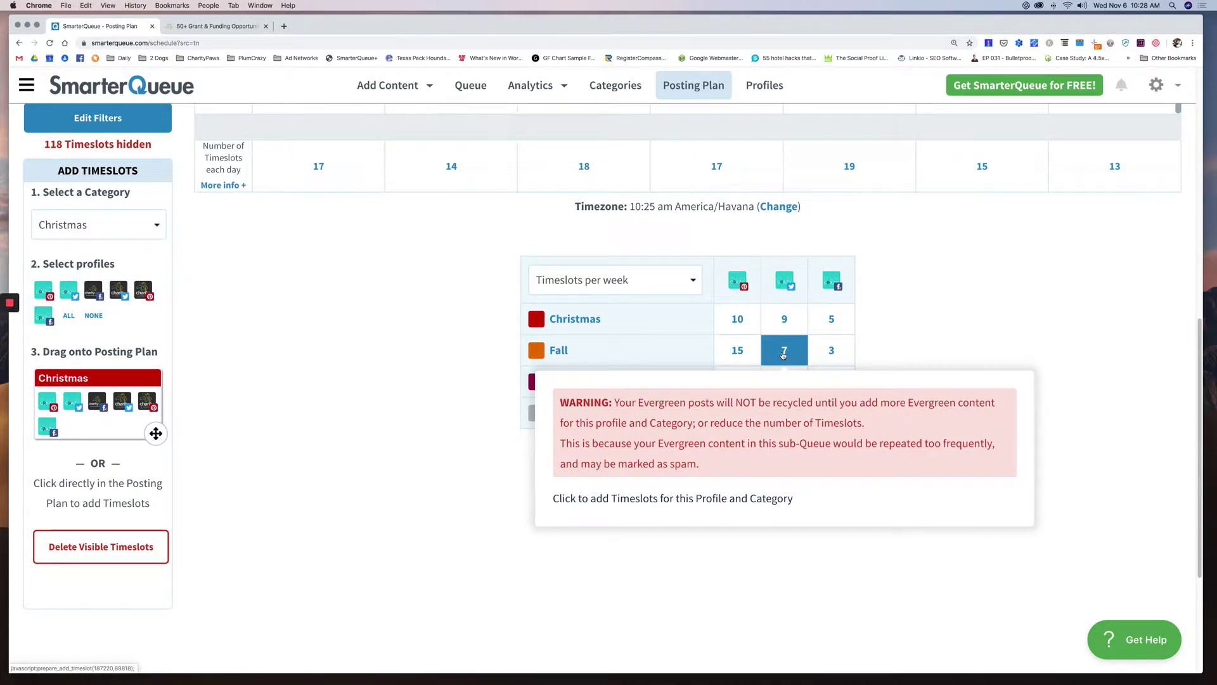
# Step: Leave the measures list unchanged and scroll back up the grid to the 9:00 am rows
pyautogui.click(656, 285)
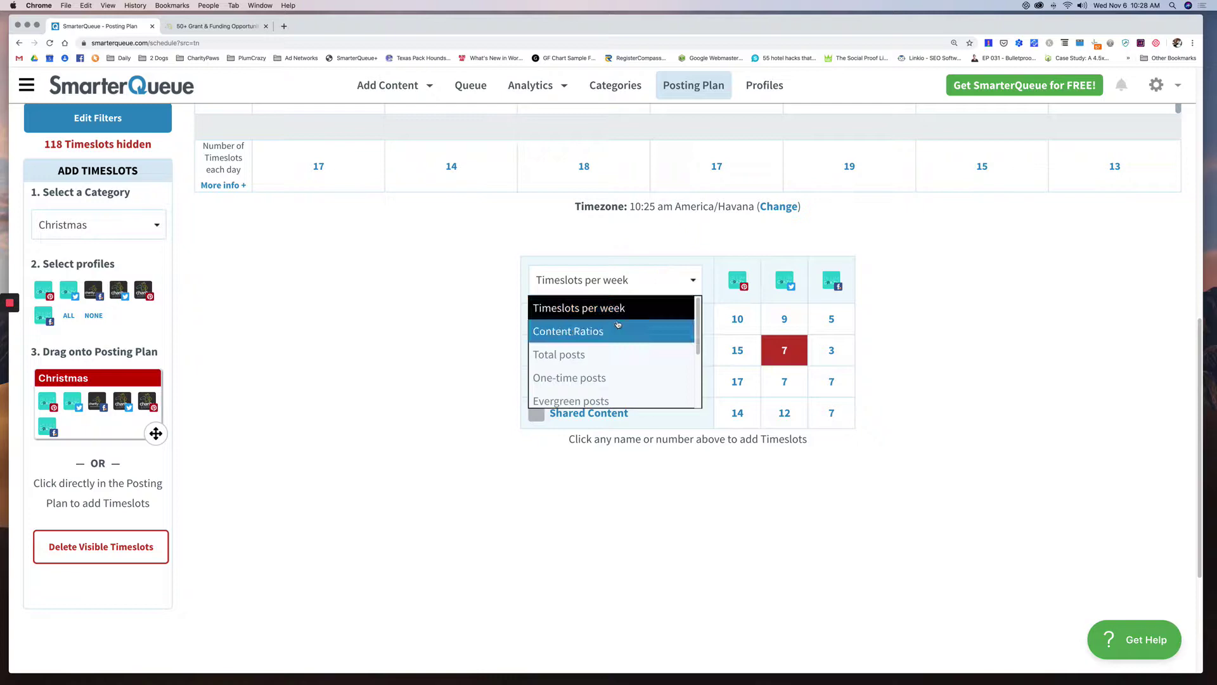
pyautogui.scroll(-3, 634, 367)
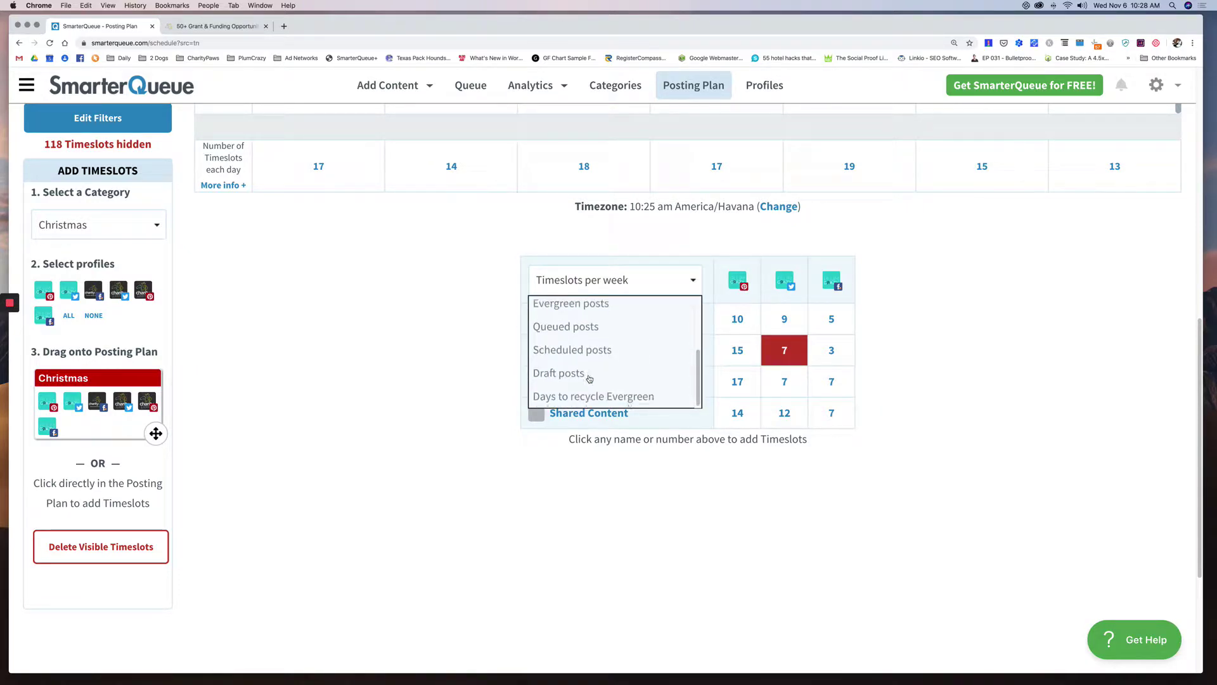
pyautogui.scroll(3, 647, 368)
pyautogui.scroll(10, 925, 365)
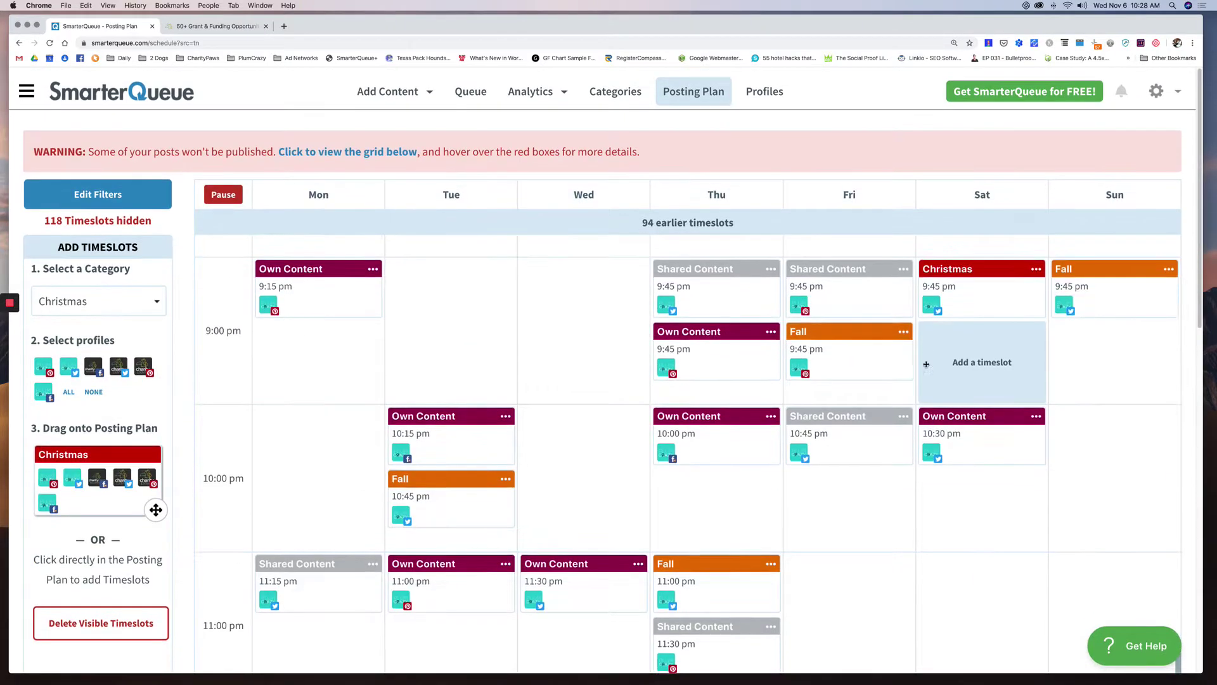
pyautogui.scroll(3, 826, 400)
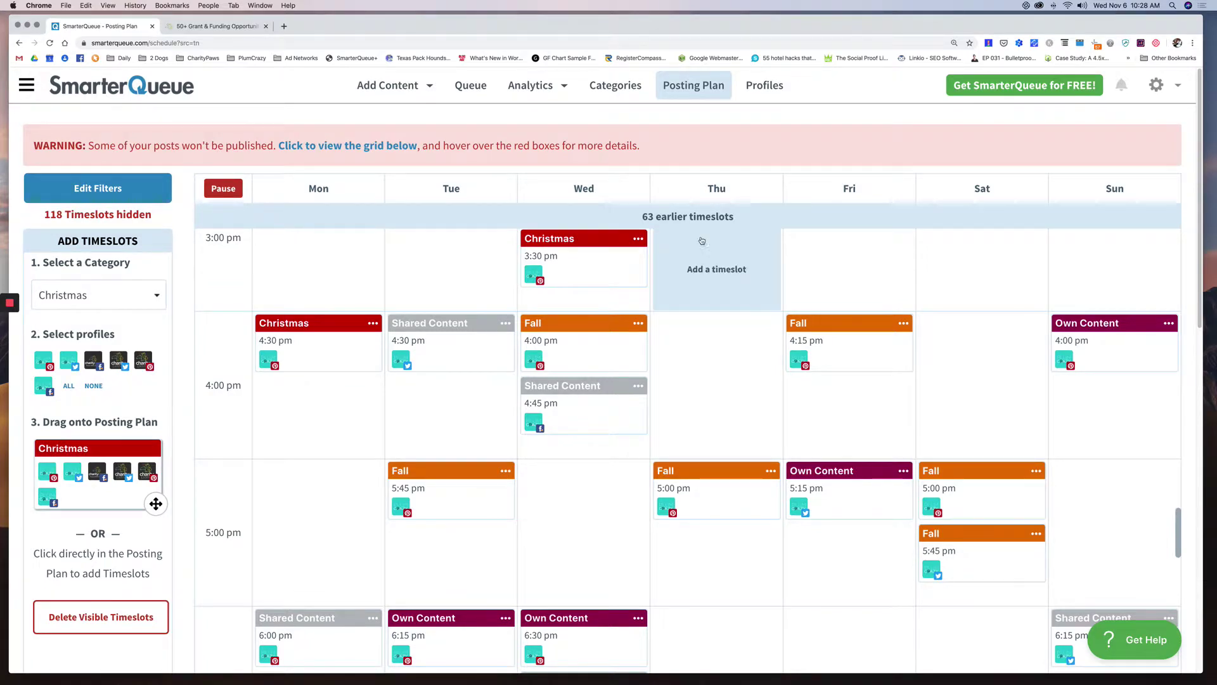
pyautogui.scroll(6, 765, 299)
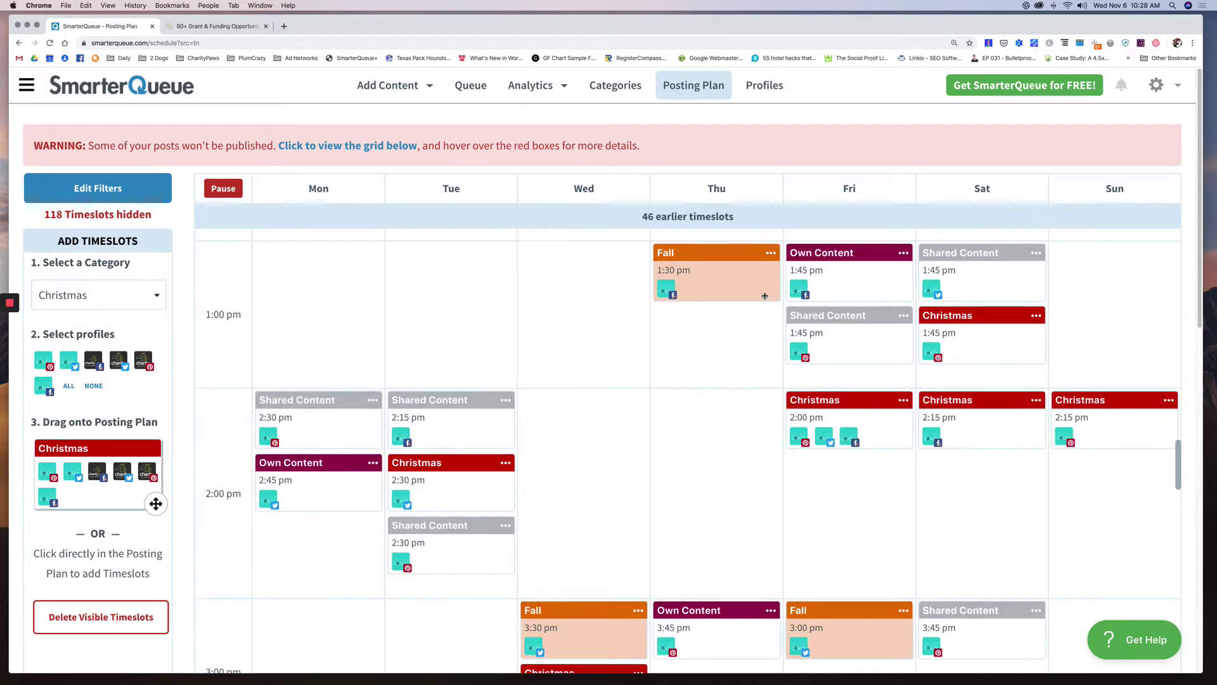
pyautogui.scroll(3, 765, 299)
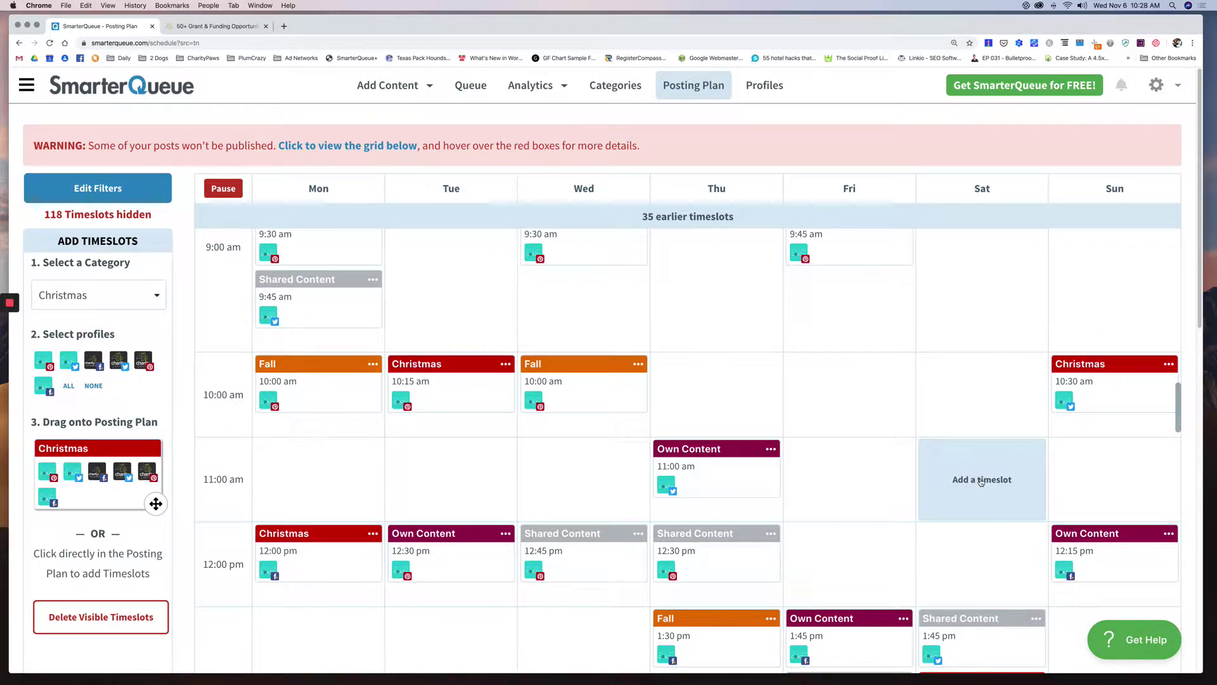
# Step: Add an Own Content timeslot for only the Pinterest profile at Saturday 10:00 am
pyautogui.click(117, 298)
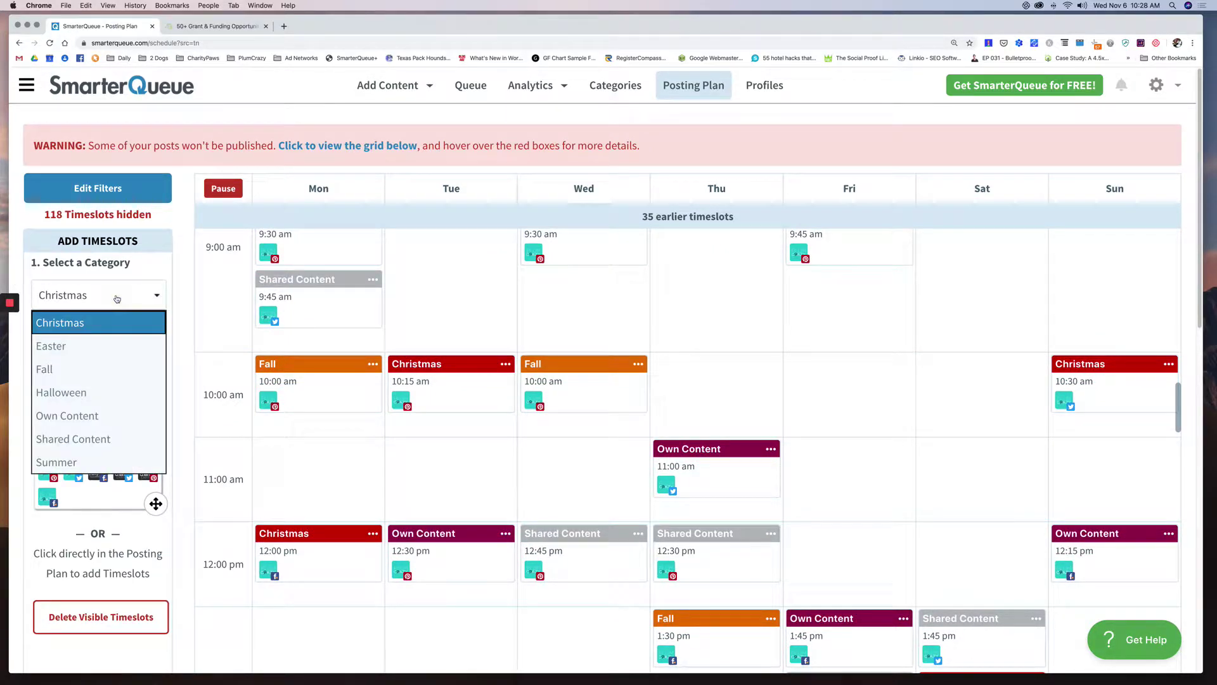
pyautogui.click(79, 419)
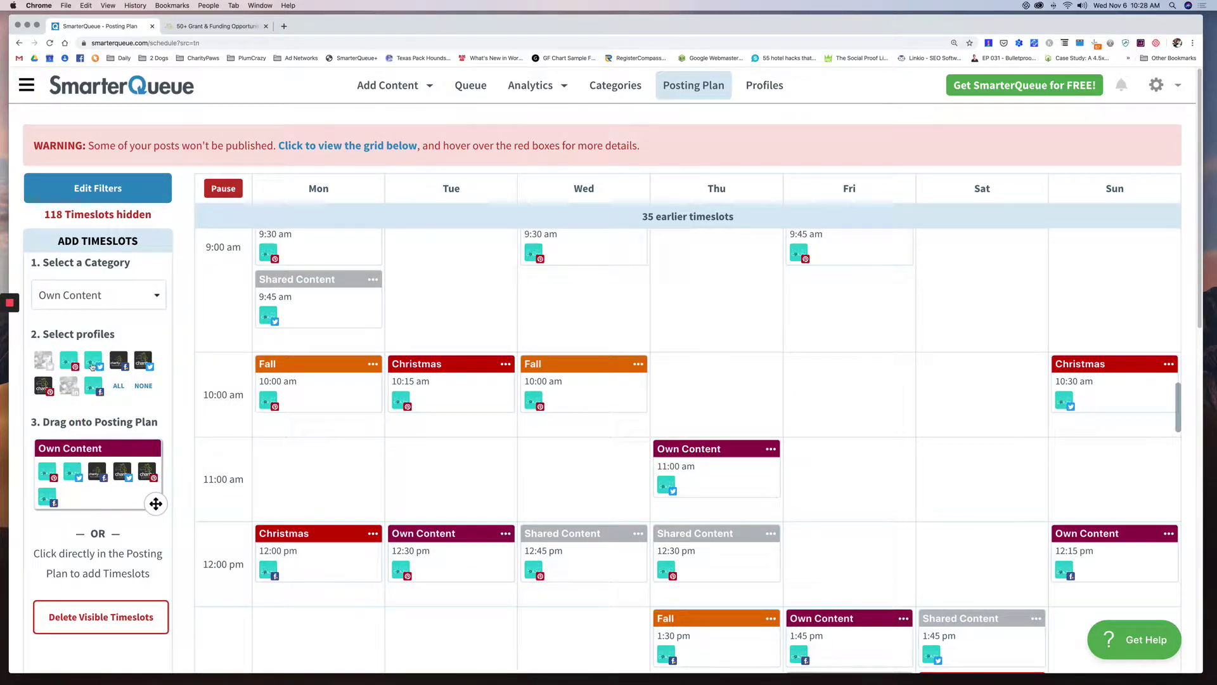
pyautogui.click(144, 386)
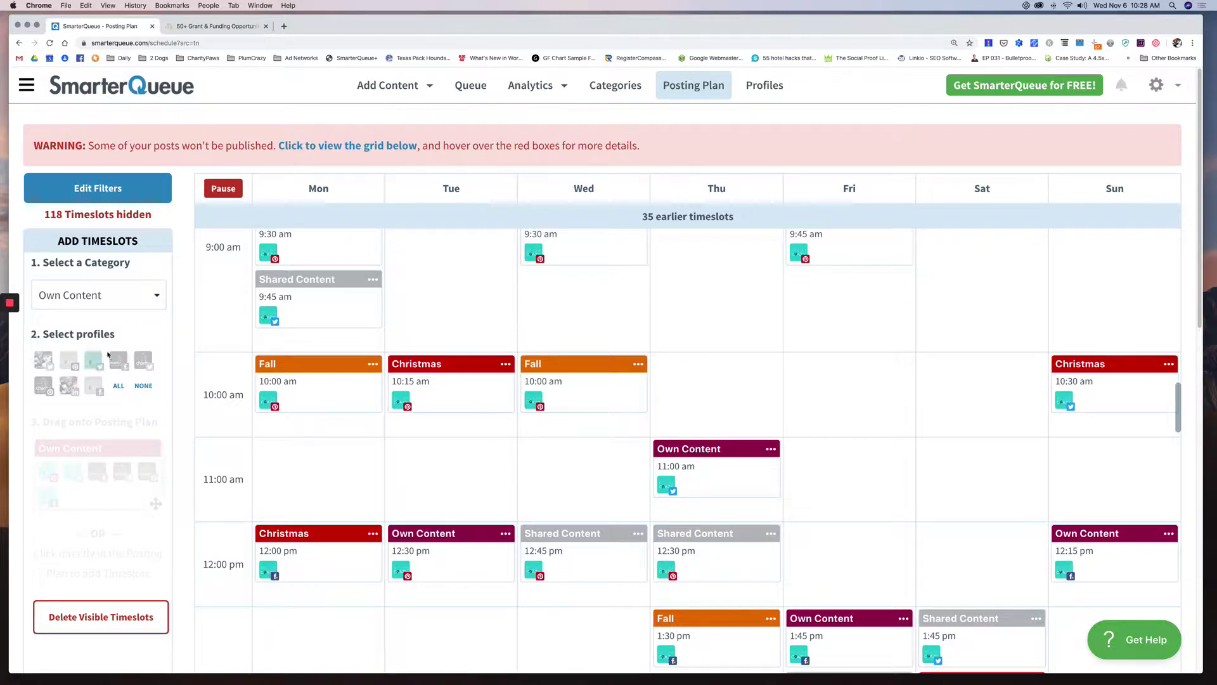
pyautogui.click(73, 359)
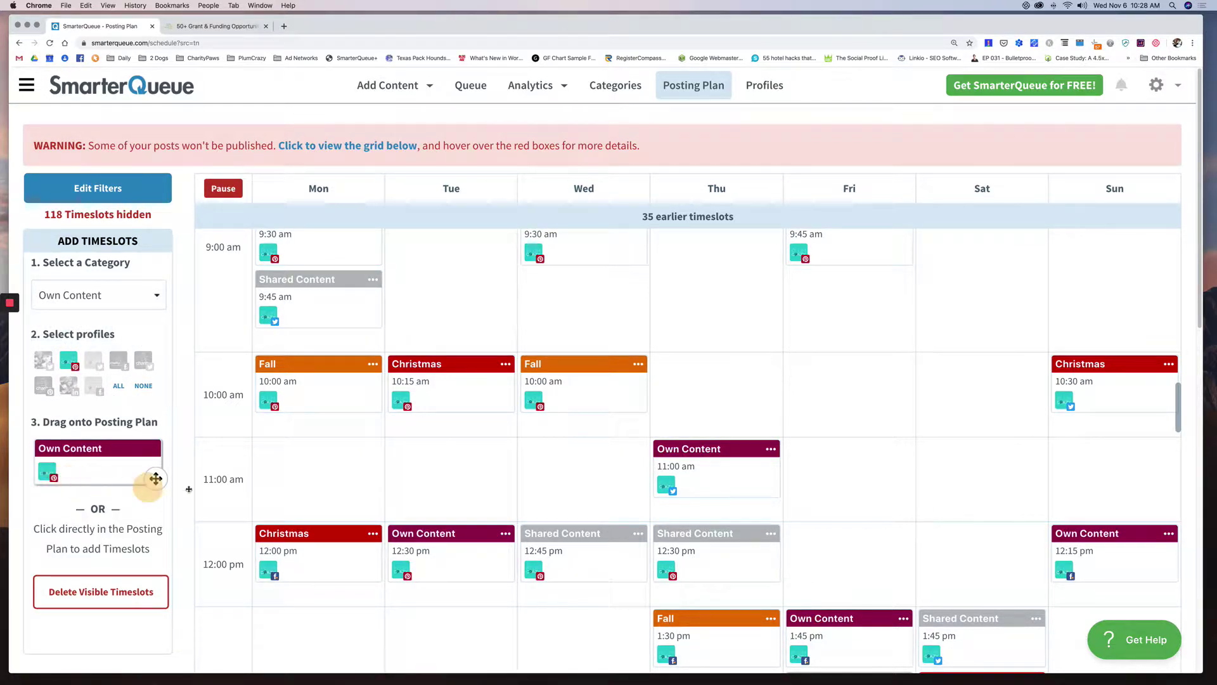
pyautogui.moveTo(156, 479); pyautogui.dragTo(972, 369)
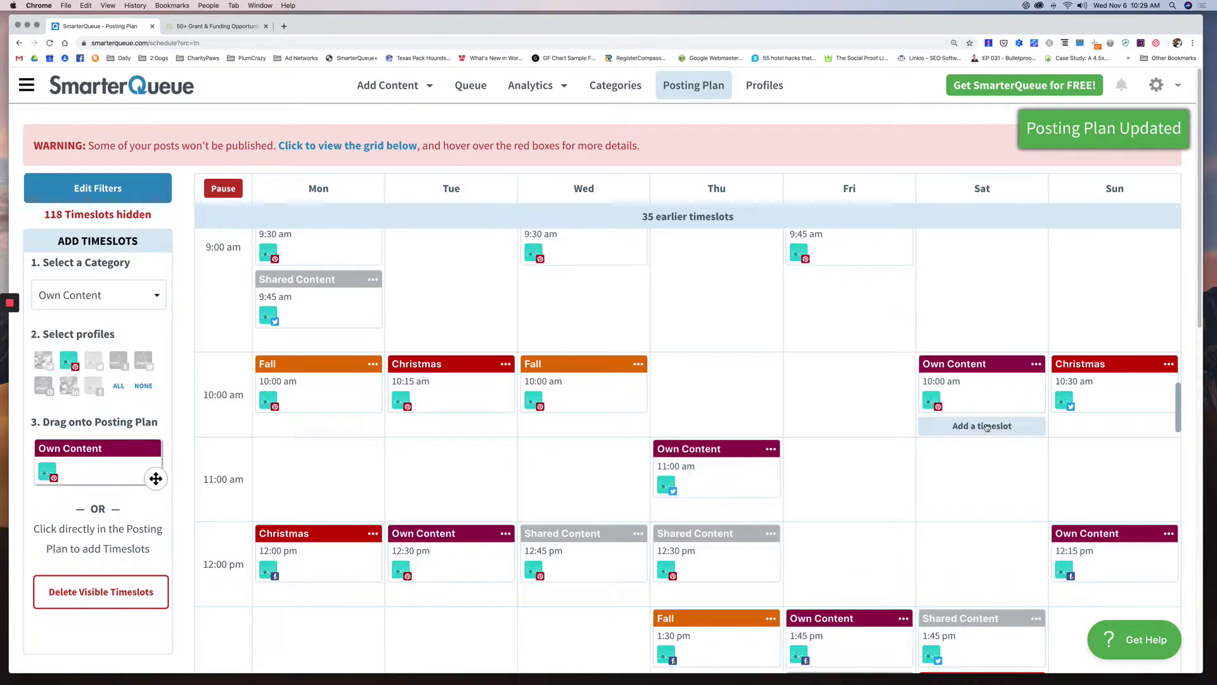
# Step: Start another Saturday 10:00 am timeslot, switch it to Christmas, then discard it unsaved
pyautogui.click(989, 427)
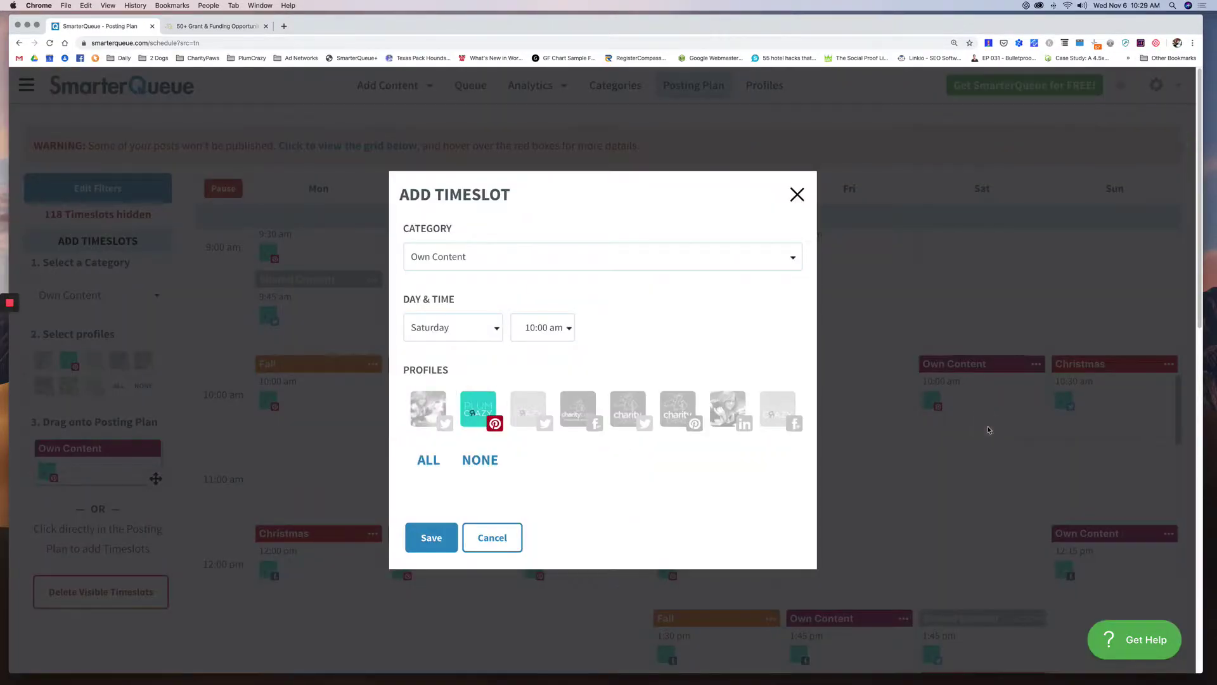
pyautogui.click(514, 254)
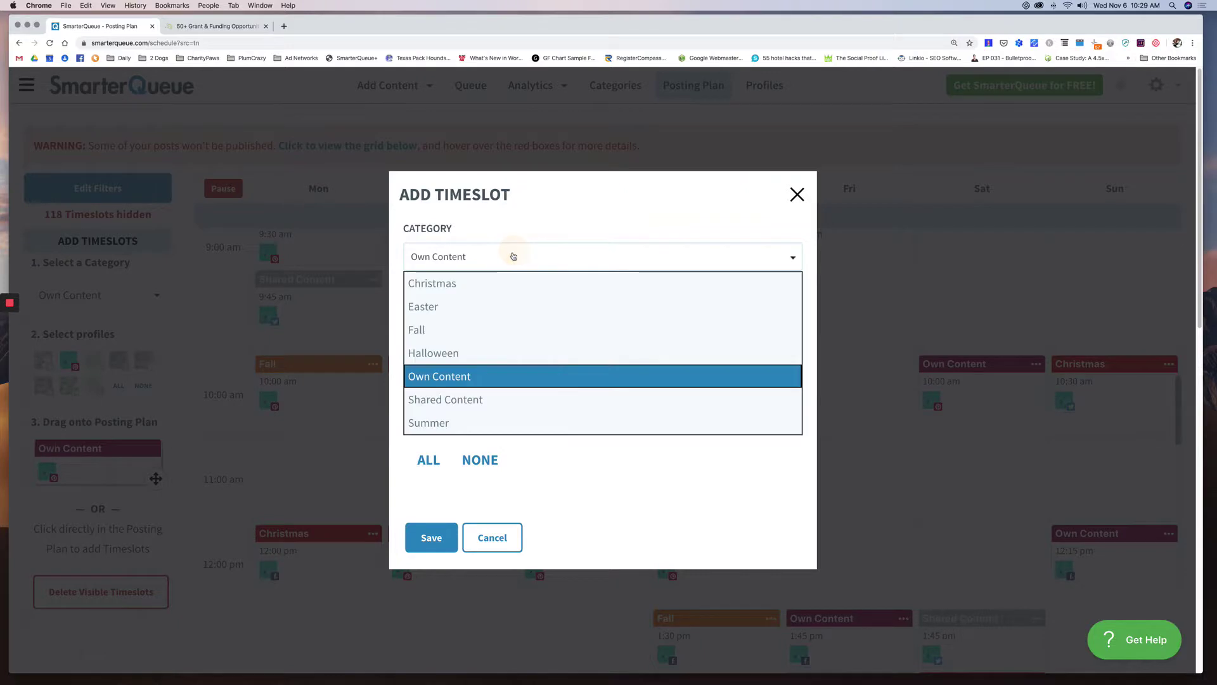
pyautogui.click(447, 279)
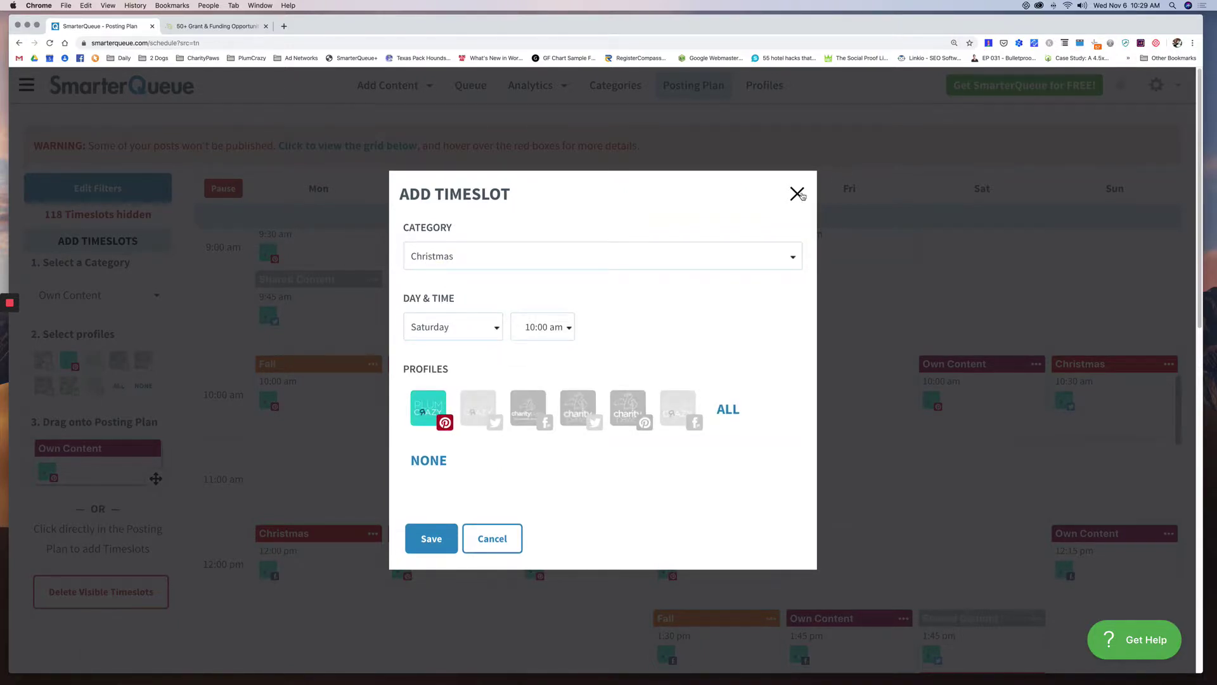
pyautogui.click(797, 193)
# Step: Move the Own Content timeslot to Friday, then delete it there
pyautogui.moveTo(984, 344); pyautogui.dragTo(820, 348)
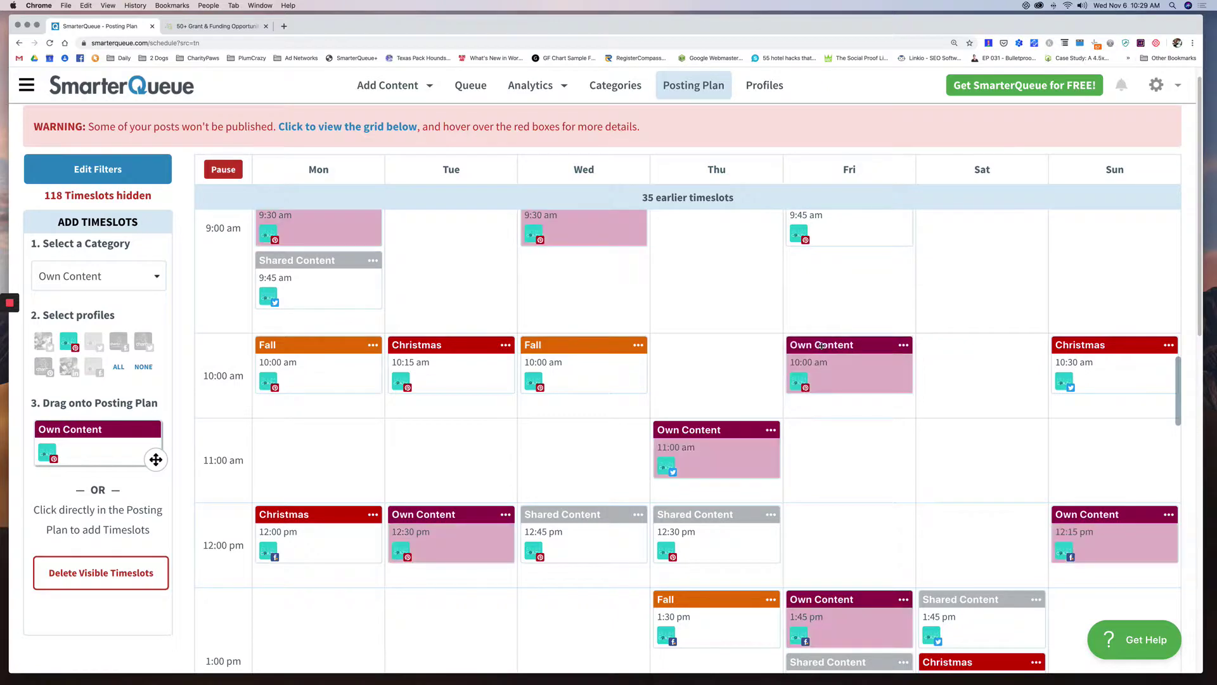
pyautogui.click(904, 345)
pyautogui.click(858, 434)
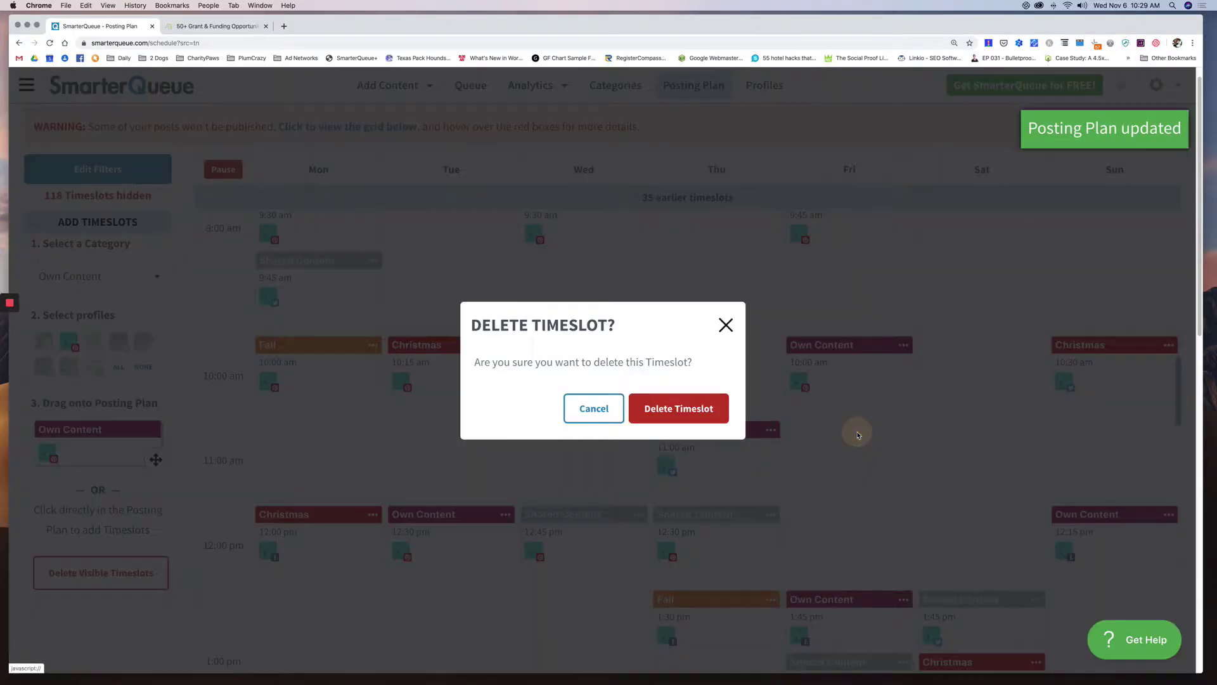
pyautogui.click(720, 408)
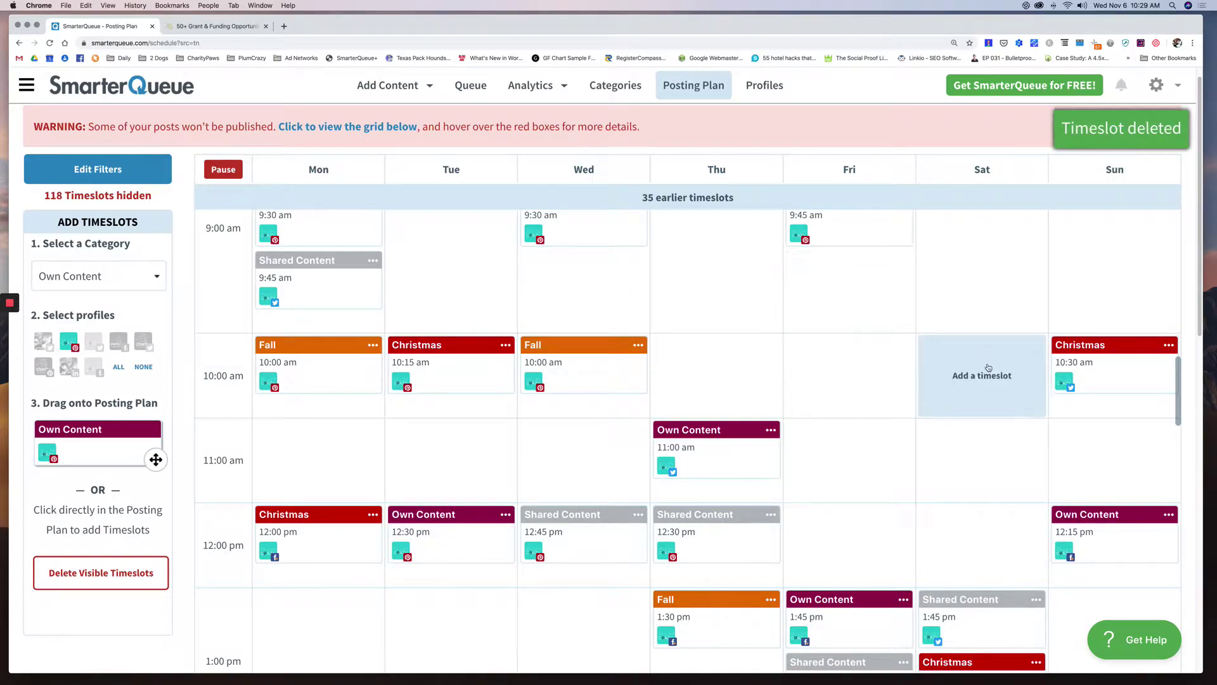
# Step: Scroll to the top of the Posting Plan and show the Add Content menu
pyautogui.scroll(10, 988, 367)
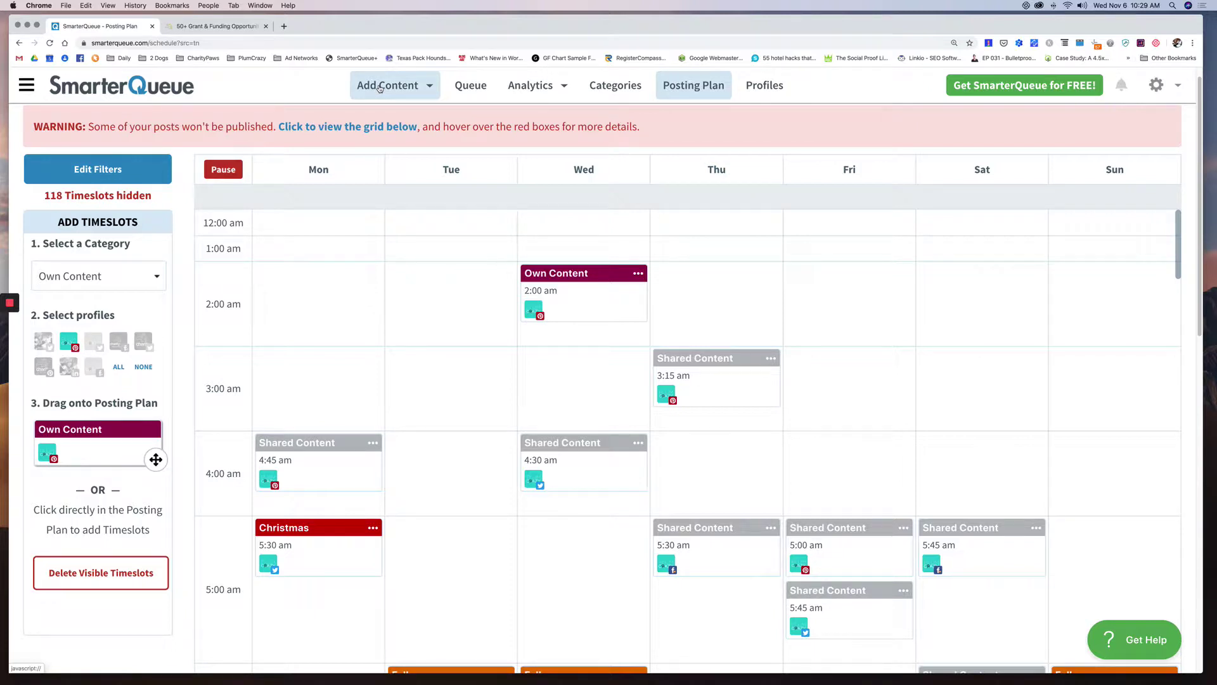
pyautogui.click(382, 86)
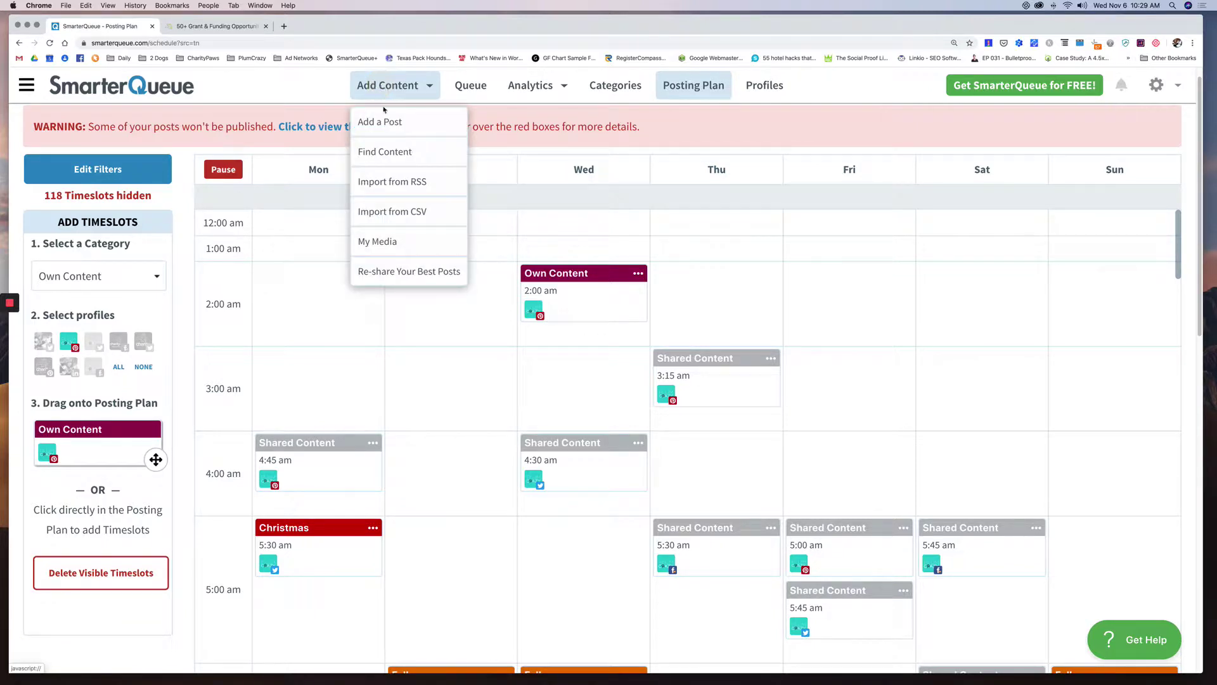
# Step: Start a new Own Content post aimed at the charitypaws Twitter profile
pyautogui.click(380, 119)
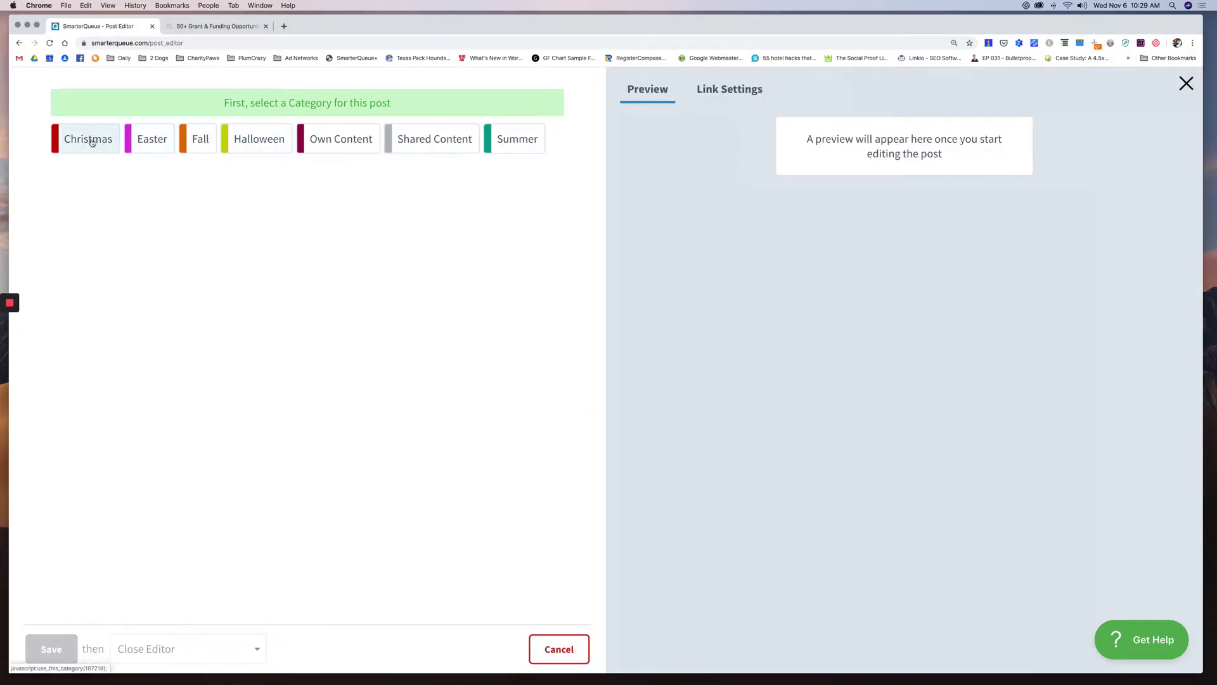
pyautogui.click(91, 141)
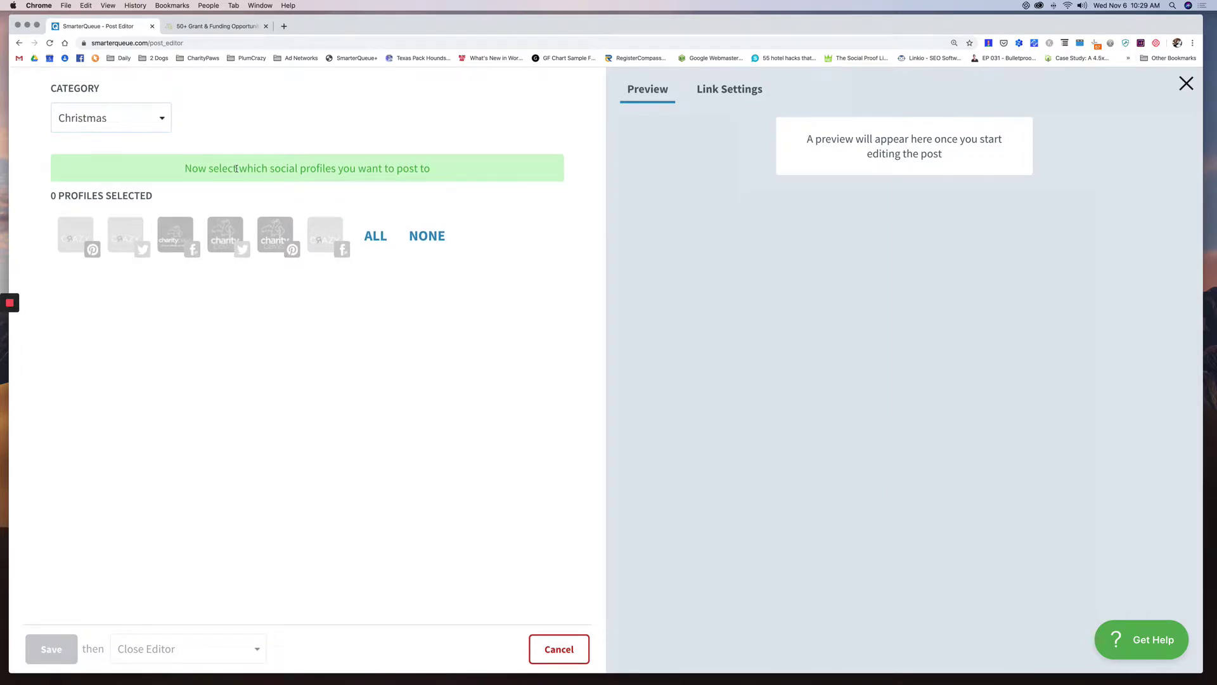
pyautogui.click(128, 119)
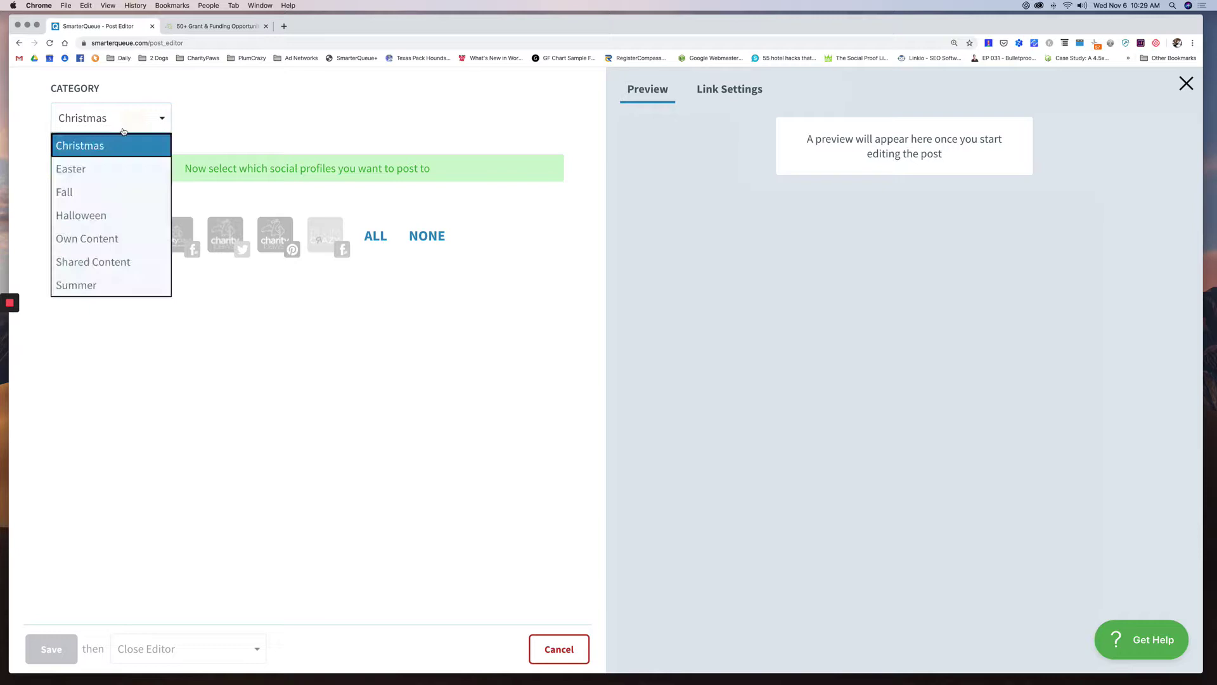
pyautogui.click(89, 238)
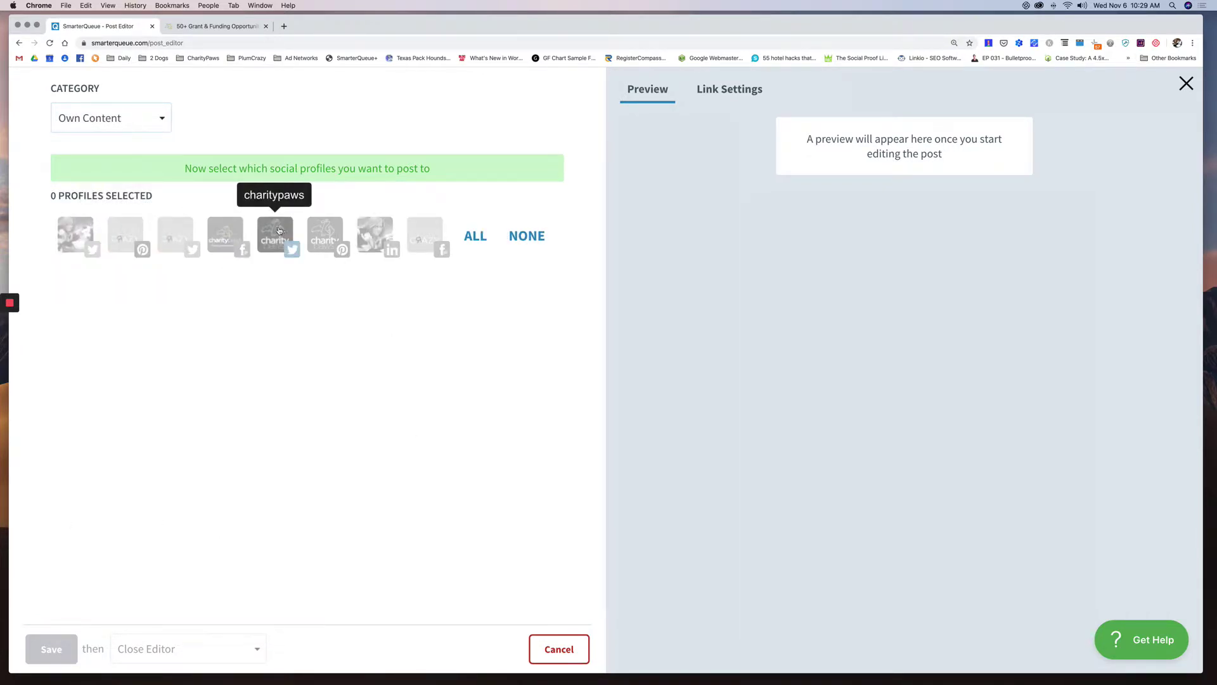
pyautogui.click(278, 231)
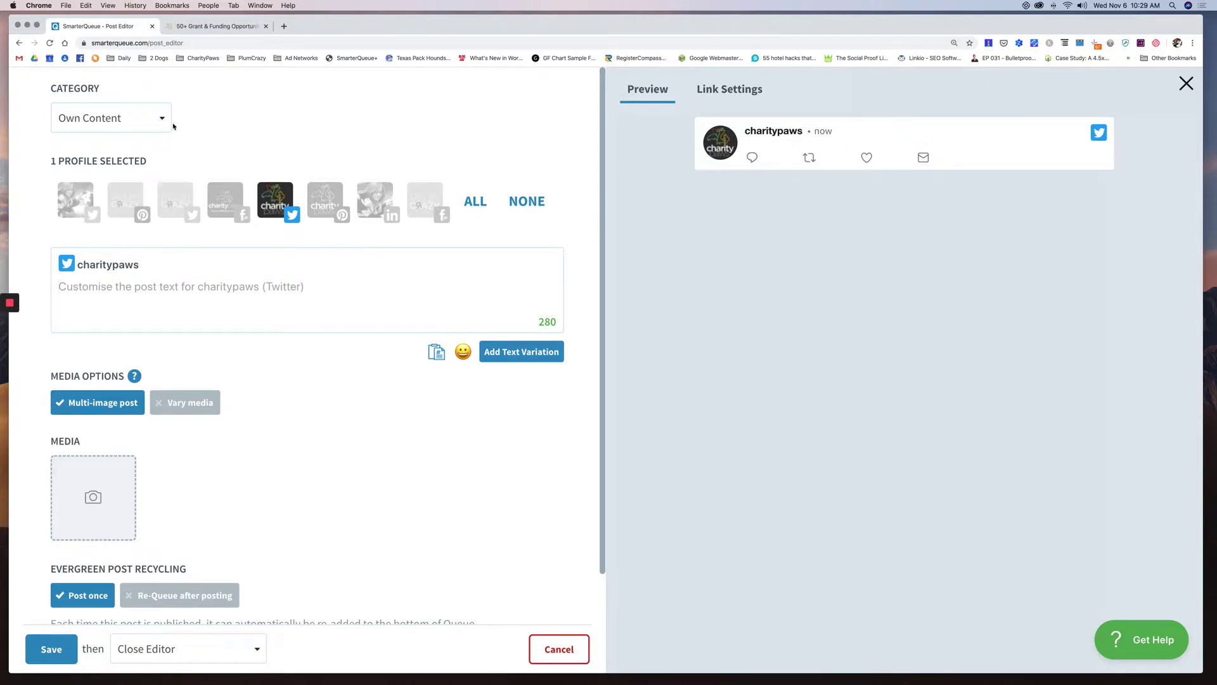
# Step: Copy the grants page address and return to the Post Editor
pyautogui.click(220, 27)
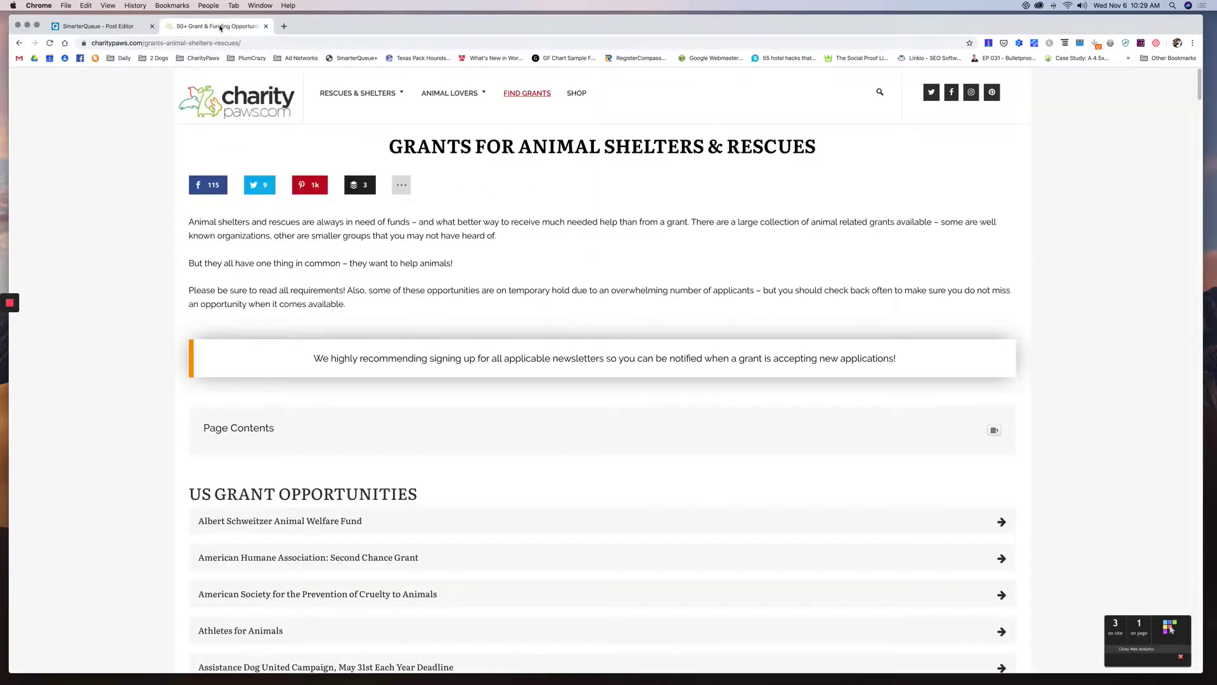
pyautogui.click(251, 43)
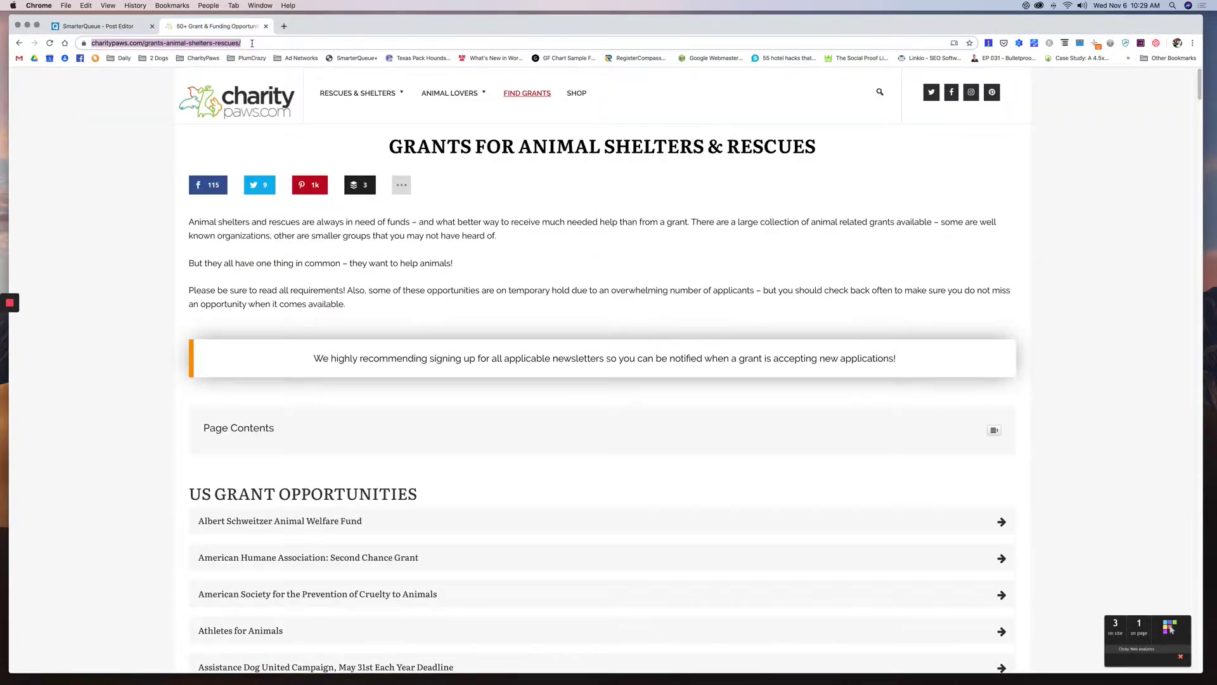
pyautogui.click(123, 28)
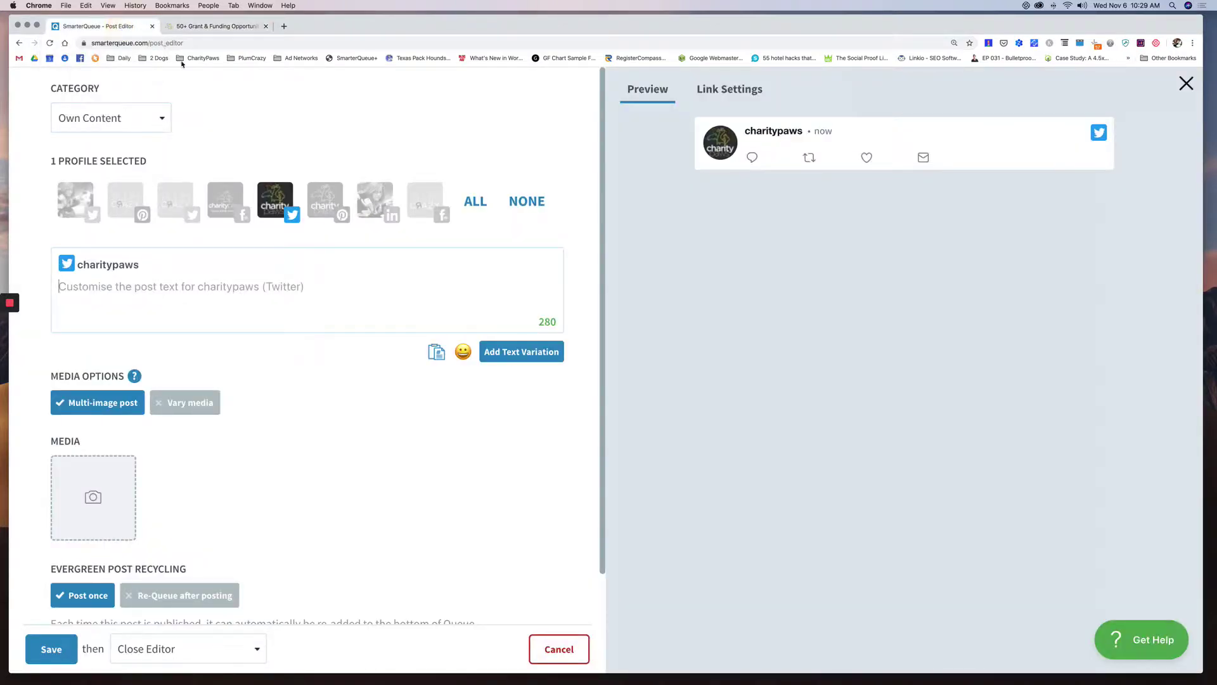
# Step: Paste the grants page link into the post text
pyautogui.click(94, 288)
pyautogui.write('[[link]]')
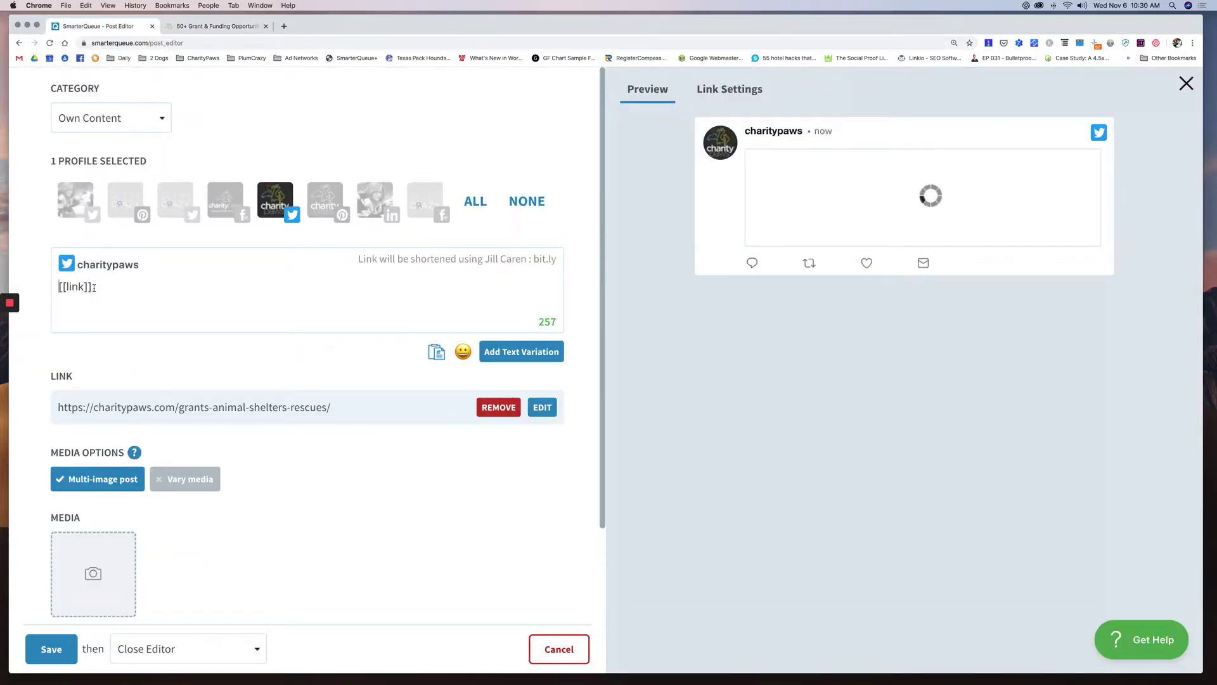
pyautogui.moveTo(94, 287); pyautogui.dragTo(60, 286)
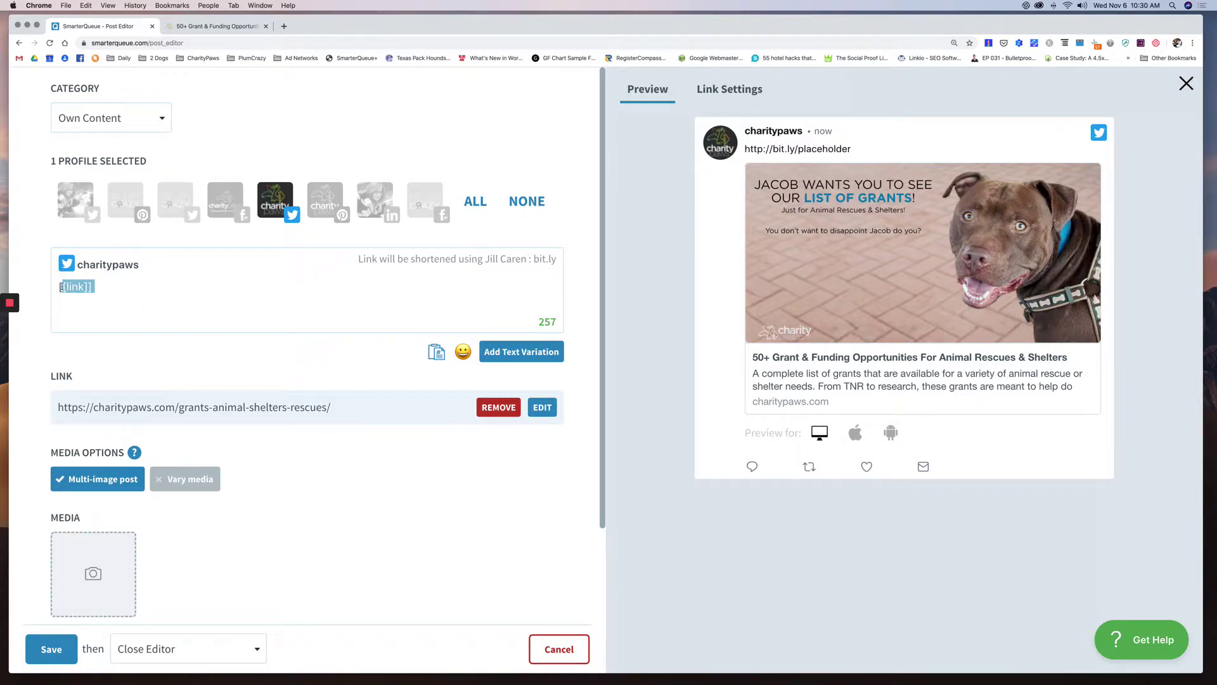
pyautogui.click(59, 286)
# Step: Write 'See our great list of grants for animal rescues! #grants #animalrescues' before the link and save
pyautogui.write('See our great ')
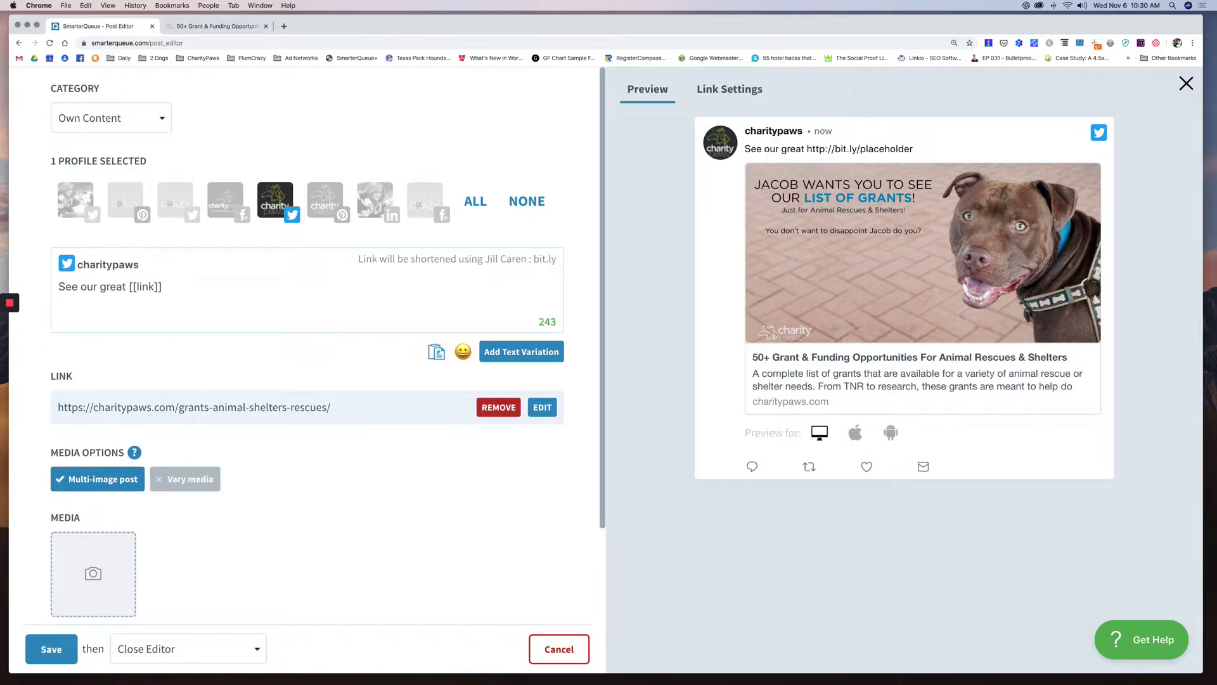
pyautogui.write('list o f grant')
pyautogui.write('s for animal r')
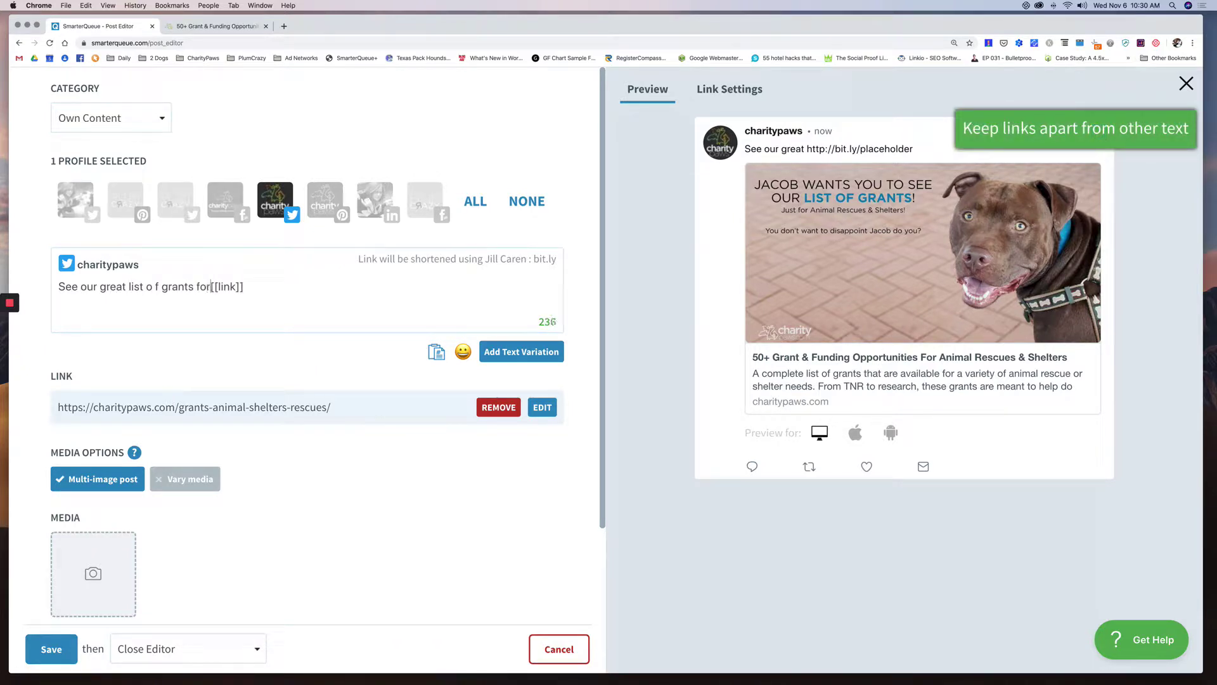
pyautogui.write('escues! ')
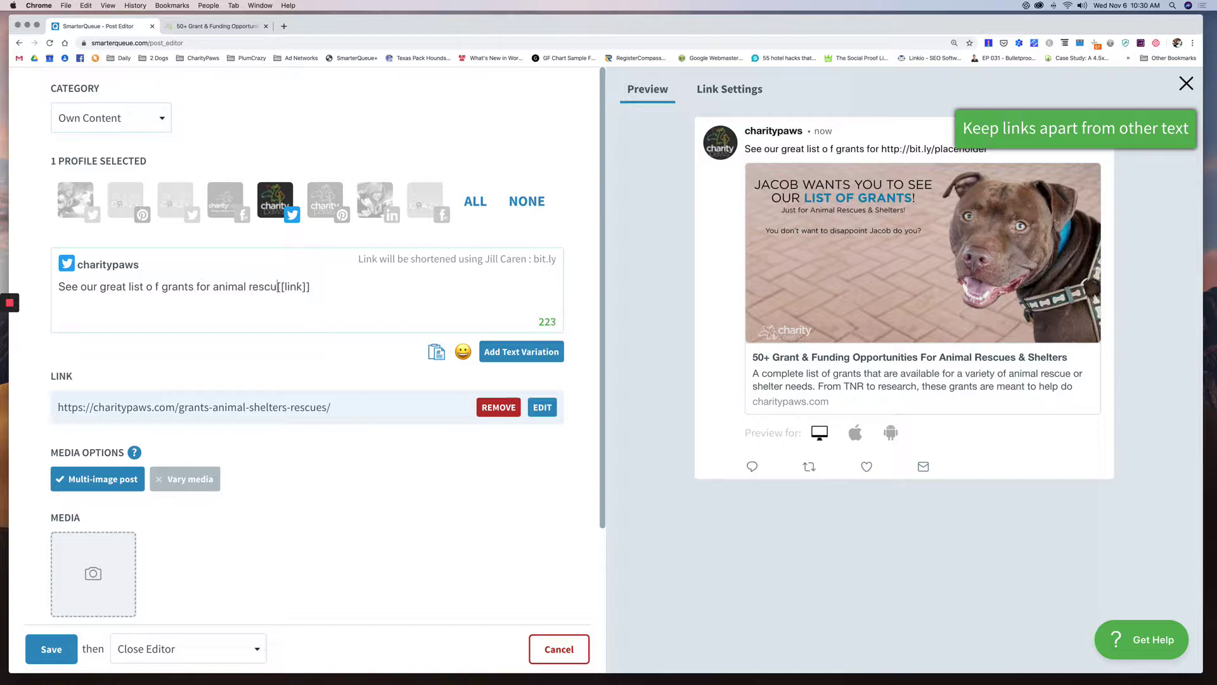
pyautogui.write('#grants ')
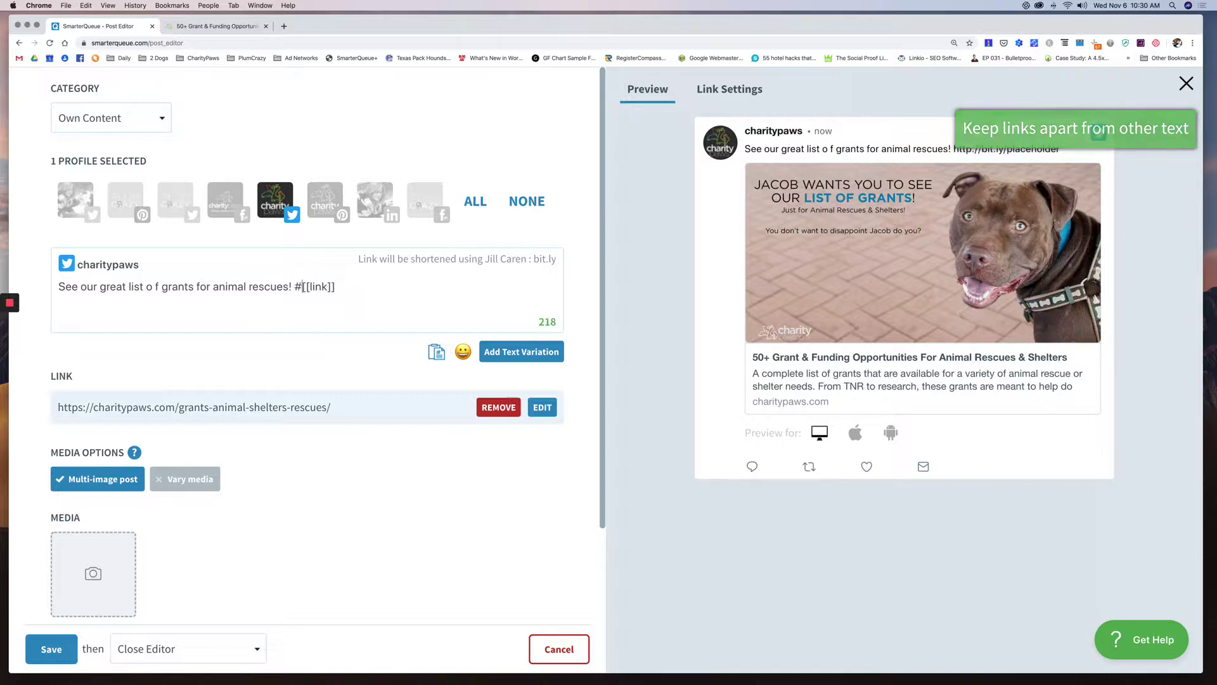
pyautogui.write('#animal re')
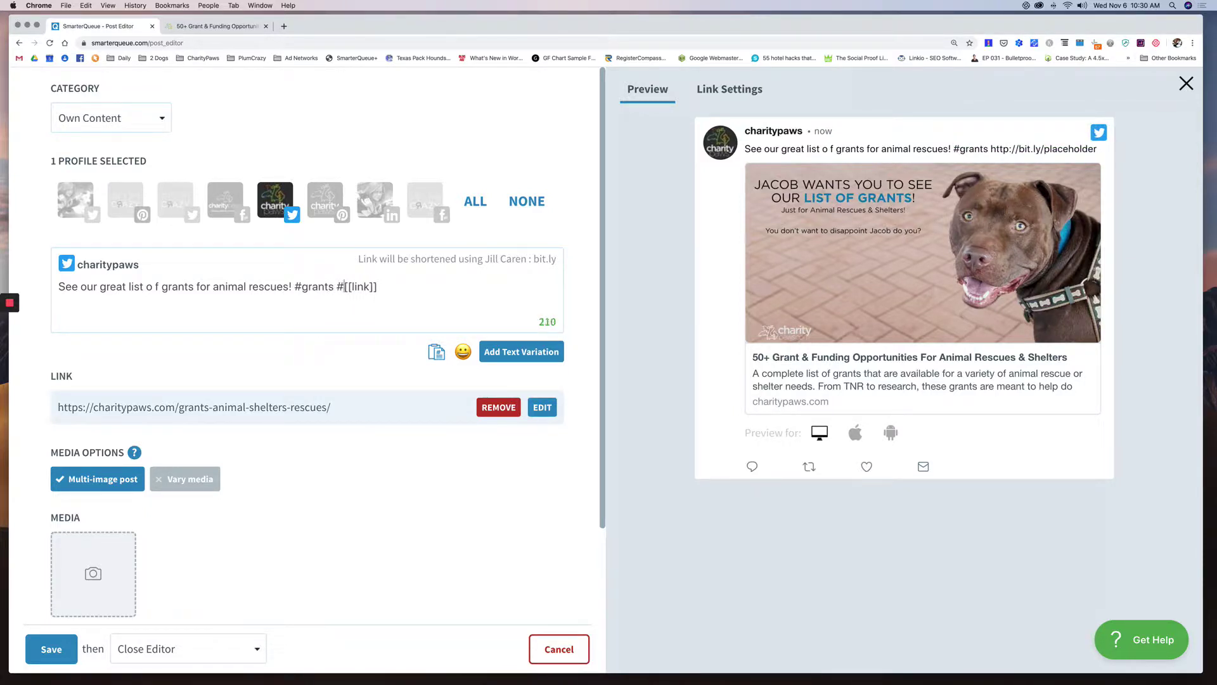
pyautogui.write('scues')
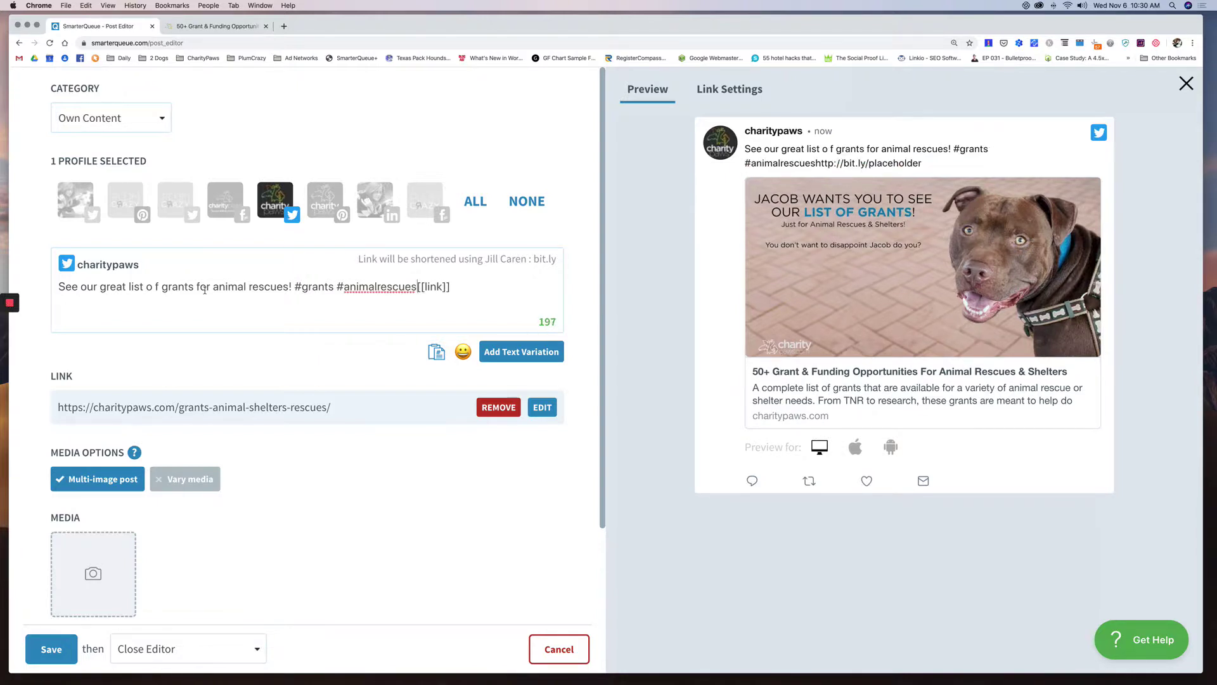
pyautogui.click(156, 287)
pyautogui.press('BackSpace')
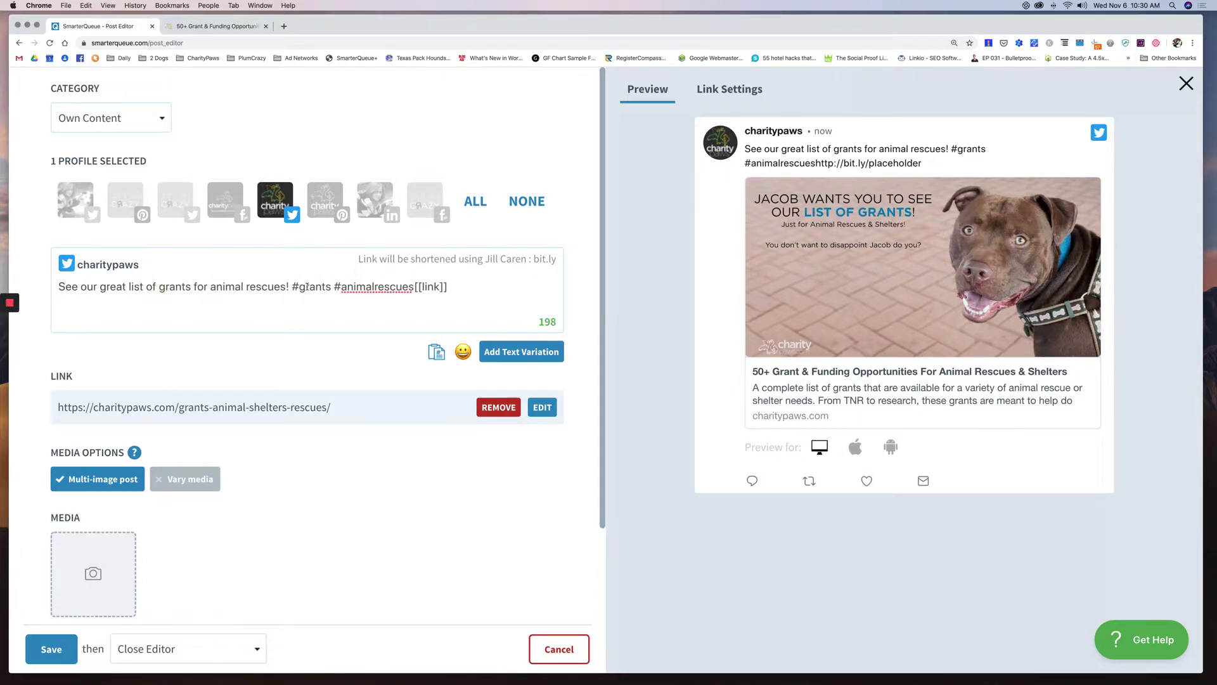
pyautogui.click(415, 287)
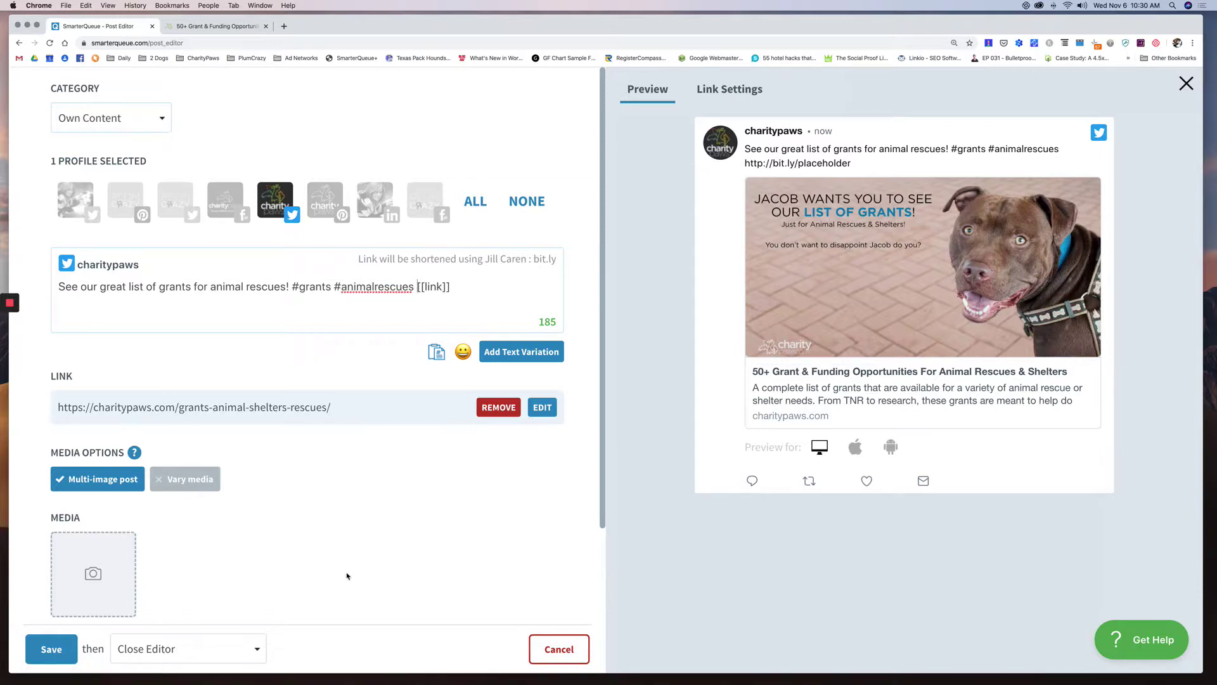
pyautogui.scroll(-3, 348, 576)
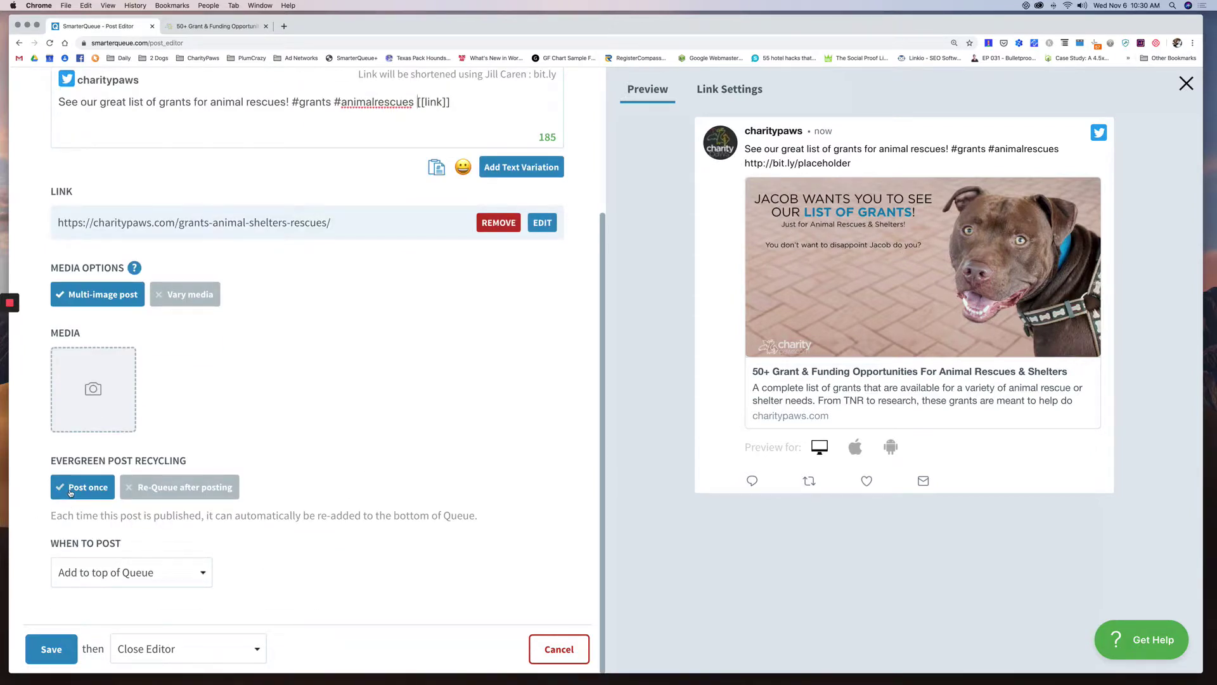
pyautogui.click(52, 653)
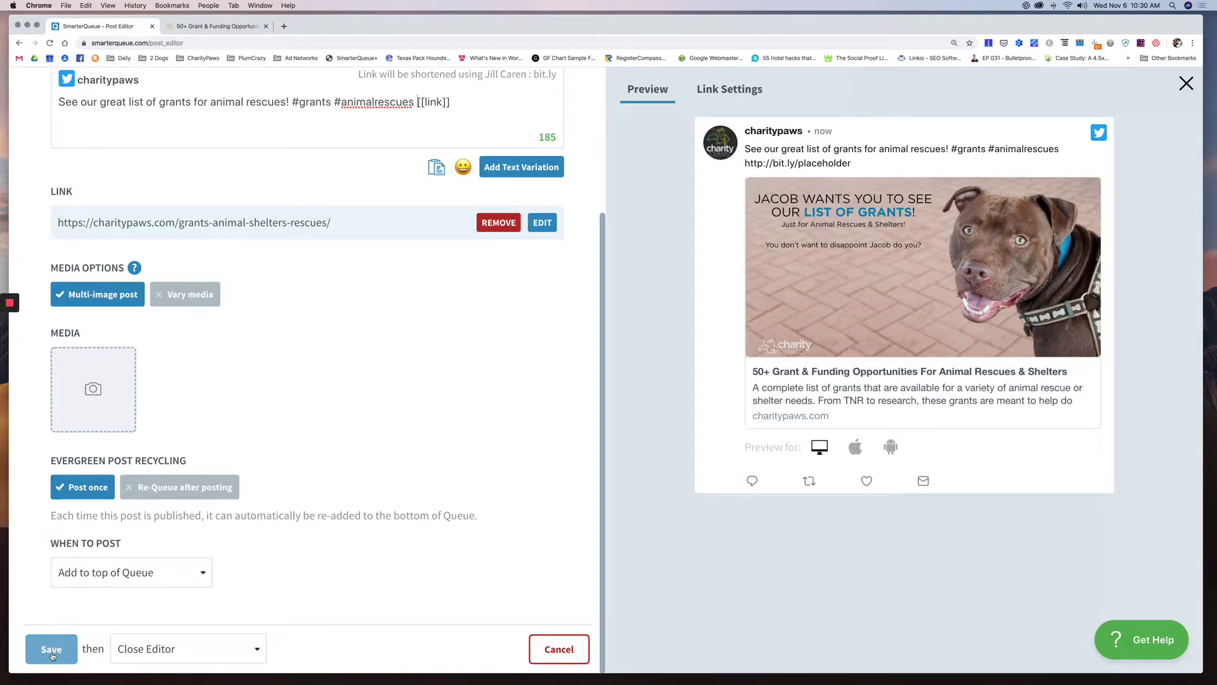
pyautogui.scroll(3, 213, 622)
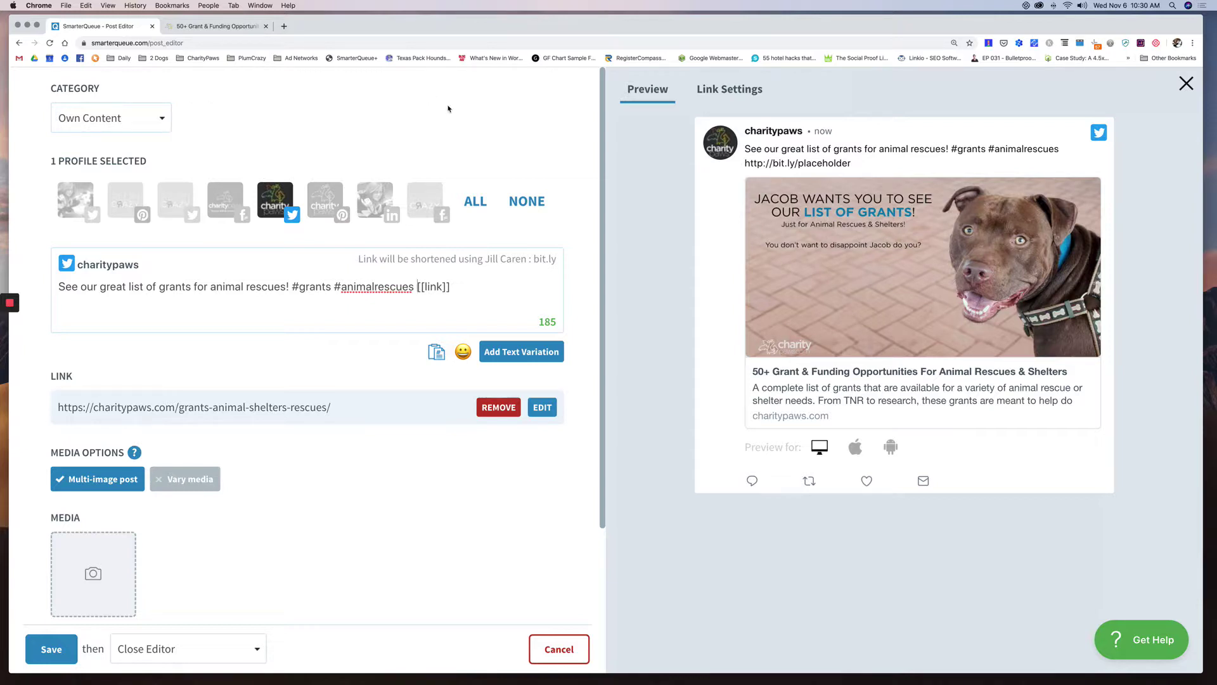
# Step: Close the editor and start a SmarterQueue+ post from the charitypaws grants page
pyautogui.click(557, 648)
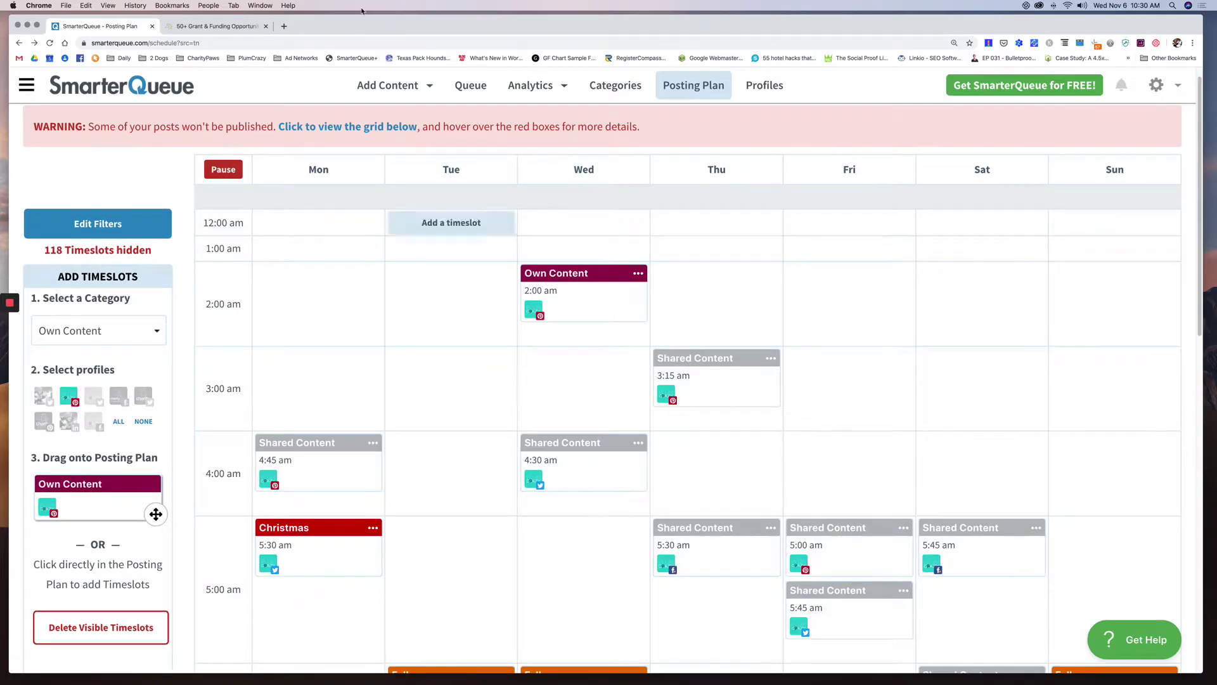
pyautogui.click(229, 25)
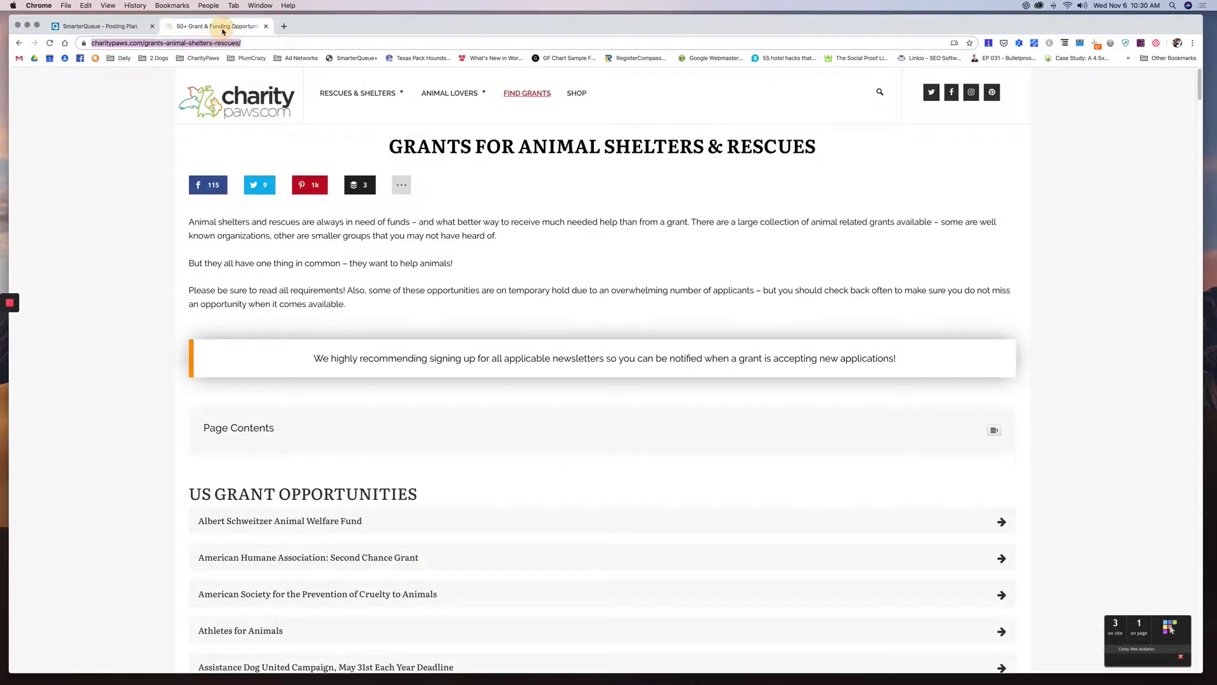
pyautogui.click(349, 58)
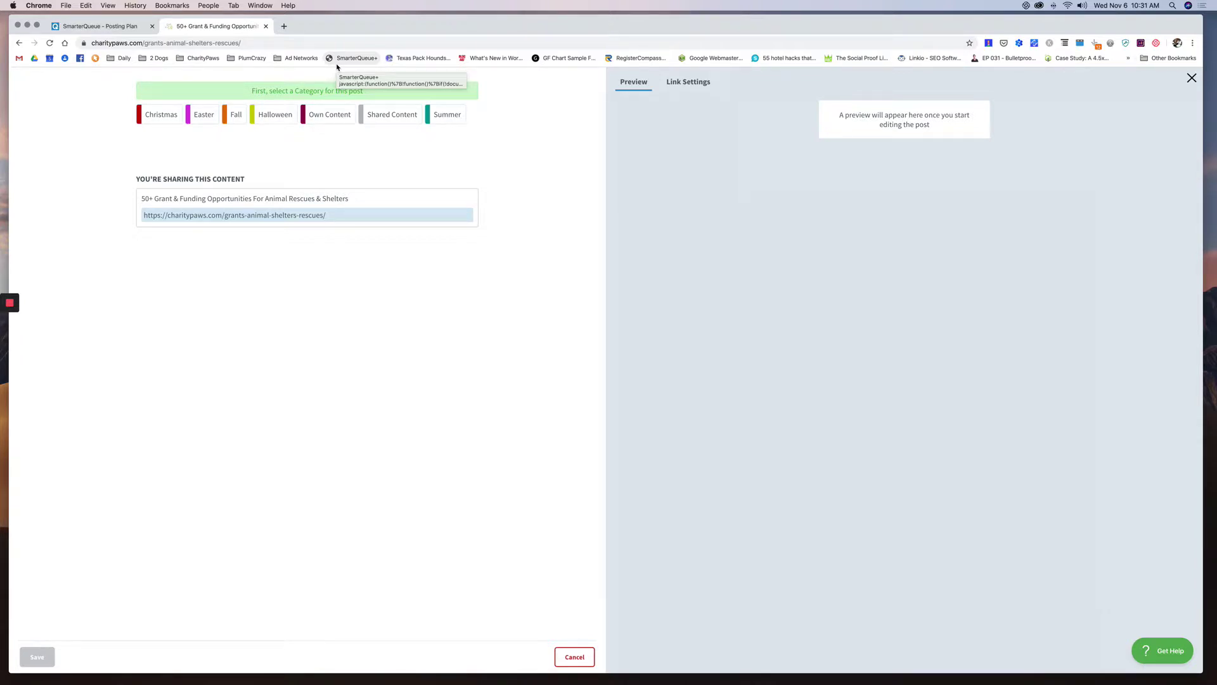
# Step: File the grants post under Shared Content for charitypaws Twitter, added to top of Queue
pyautogui.click(392, 116)
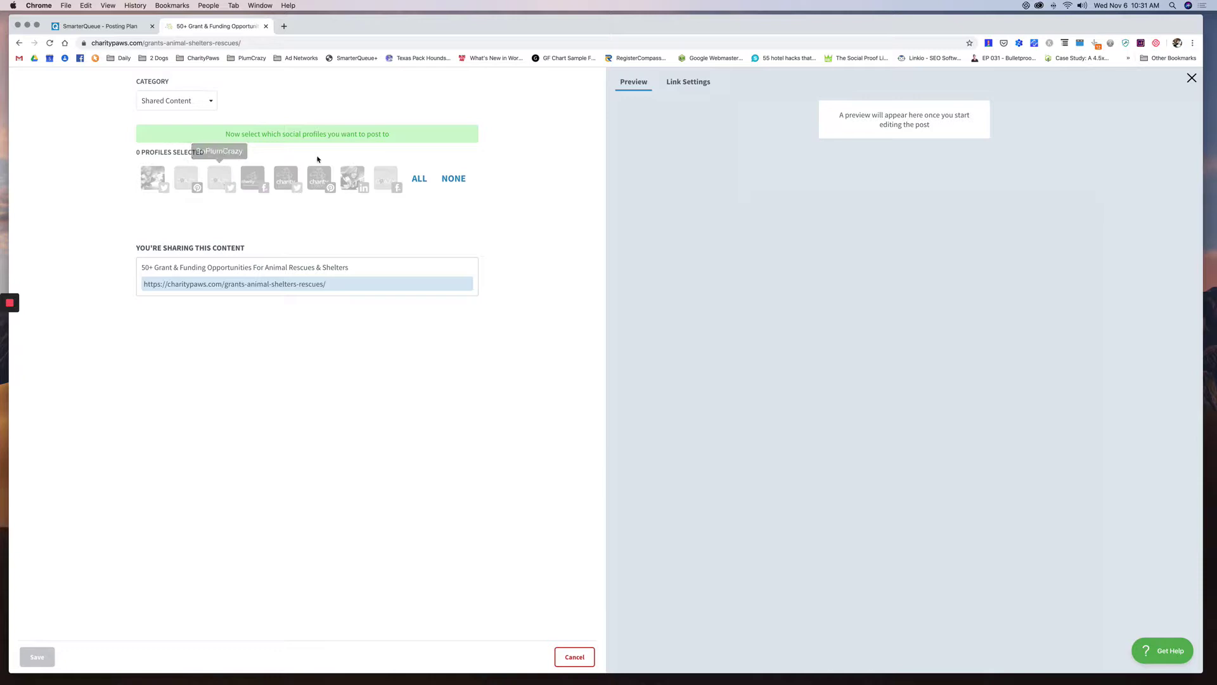
pyautogui.click(286, 178)
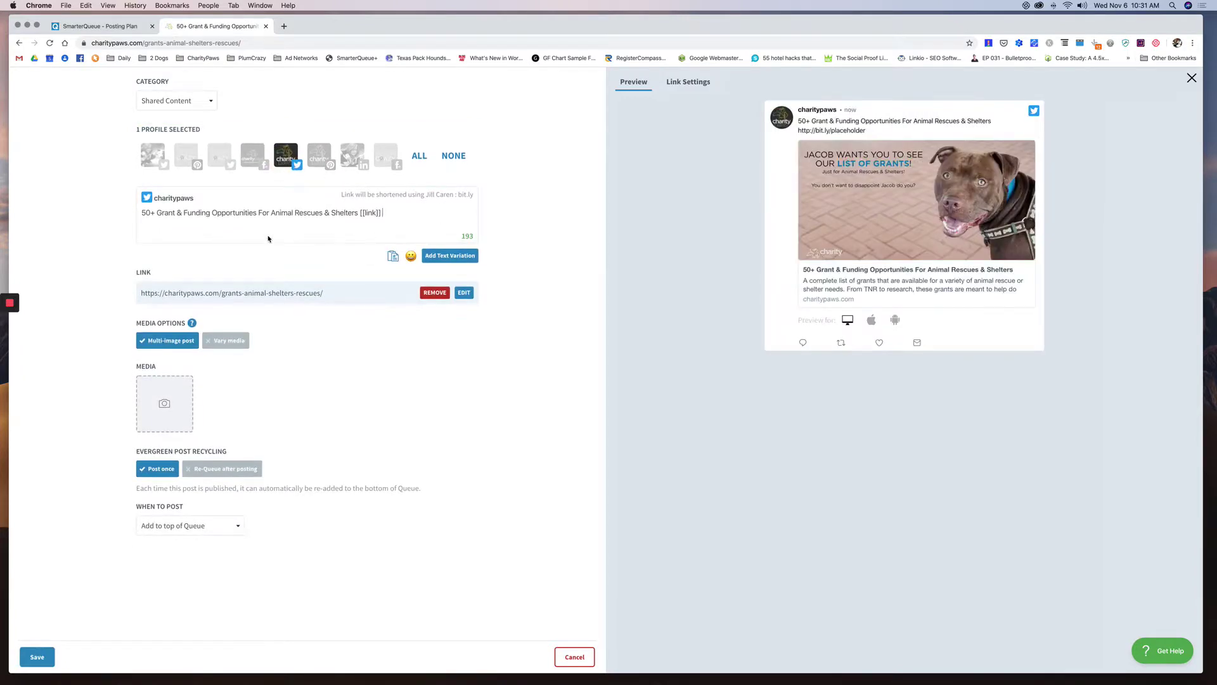
pyautogui.moveTo(145, 213); pyautogui.dragTo(359, 214)
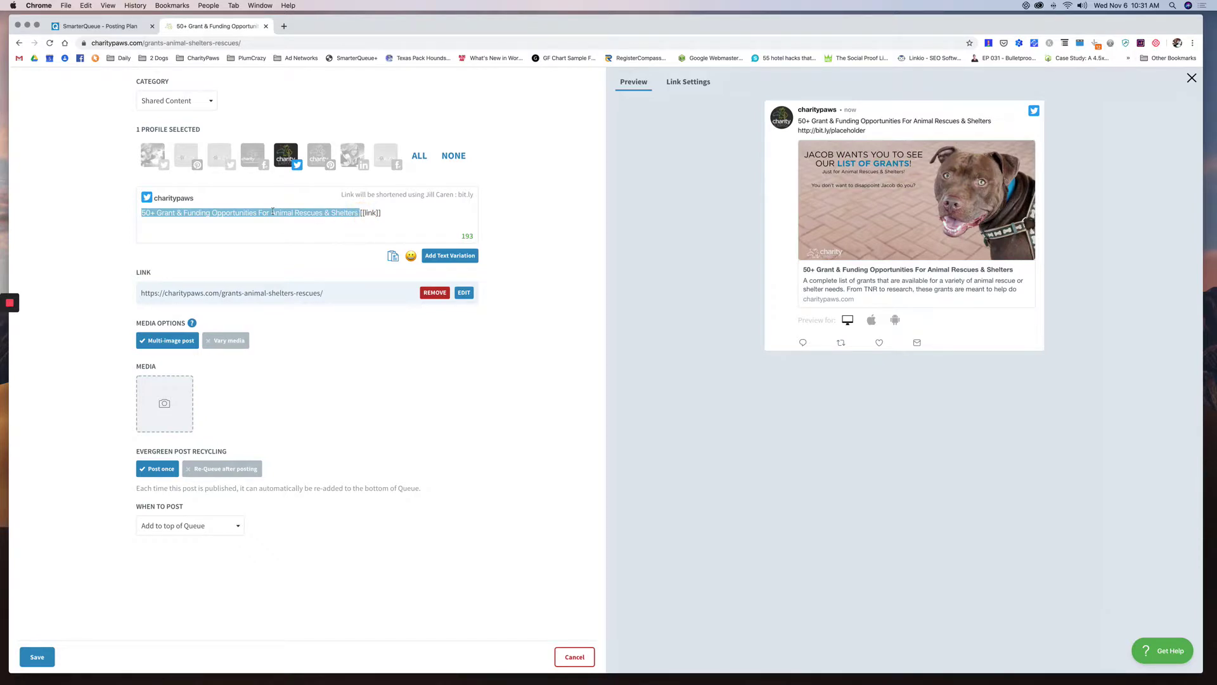
pyautogui.click(182, 531)
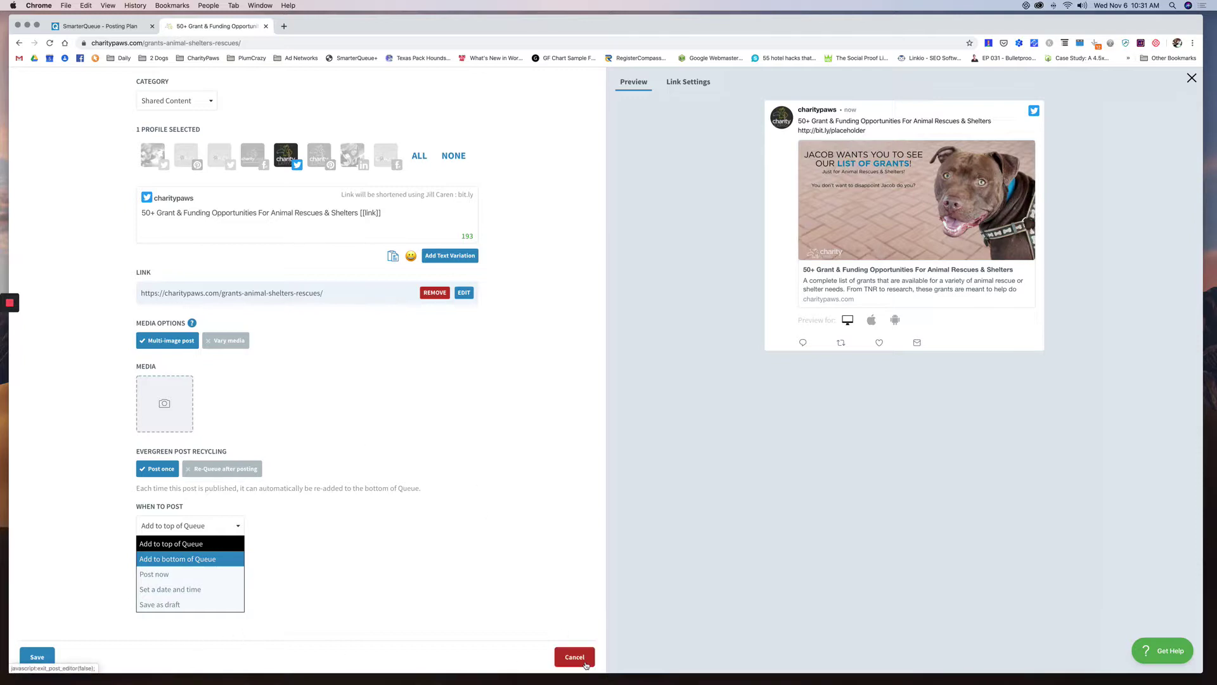
pyautogui.click(480, 108)
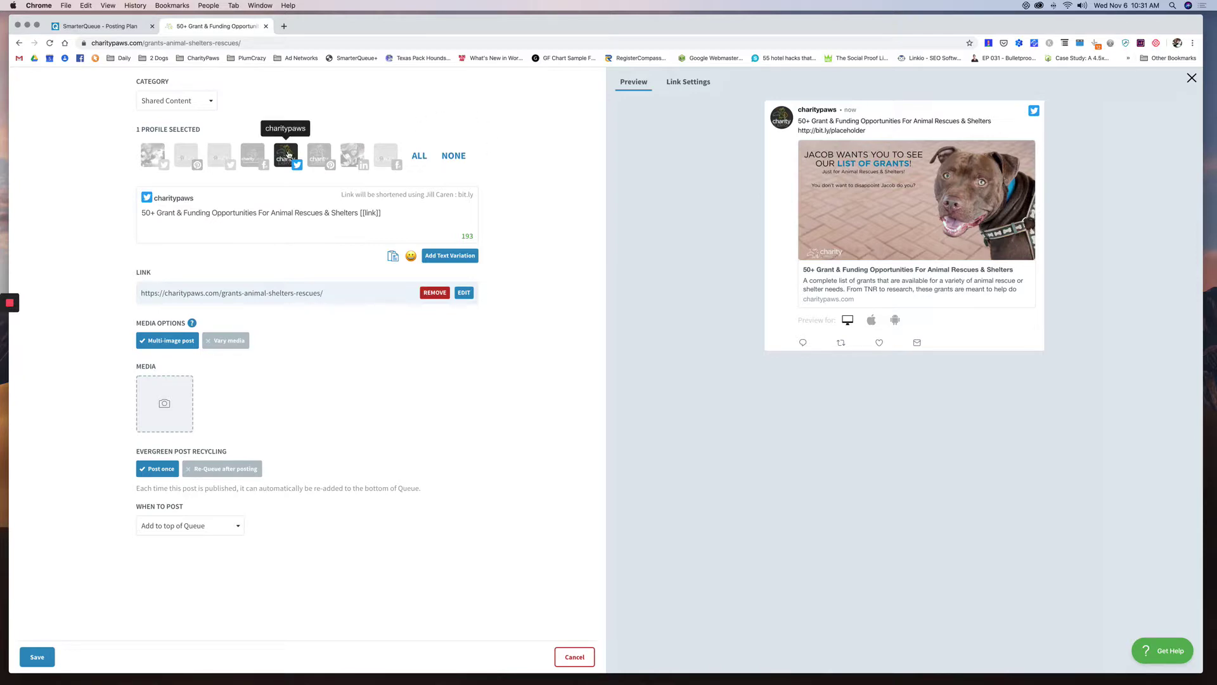
# Step: Add the Charity Paws Facebook page and review the title text in each profile's variation
pyautogui.click(252, 156)
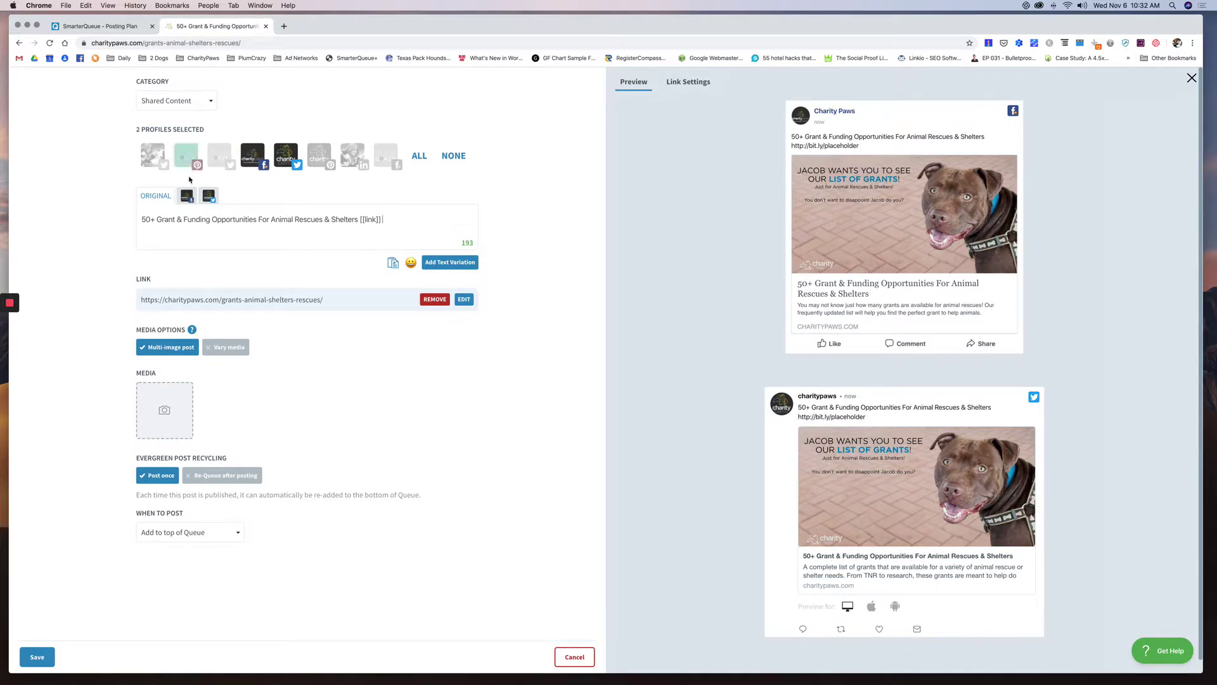
pyautogui.click(186, 195)
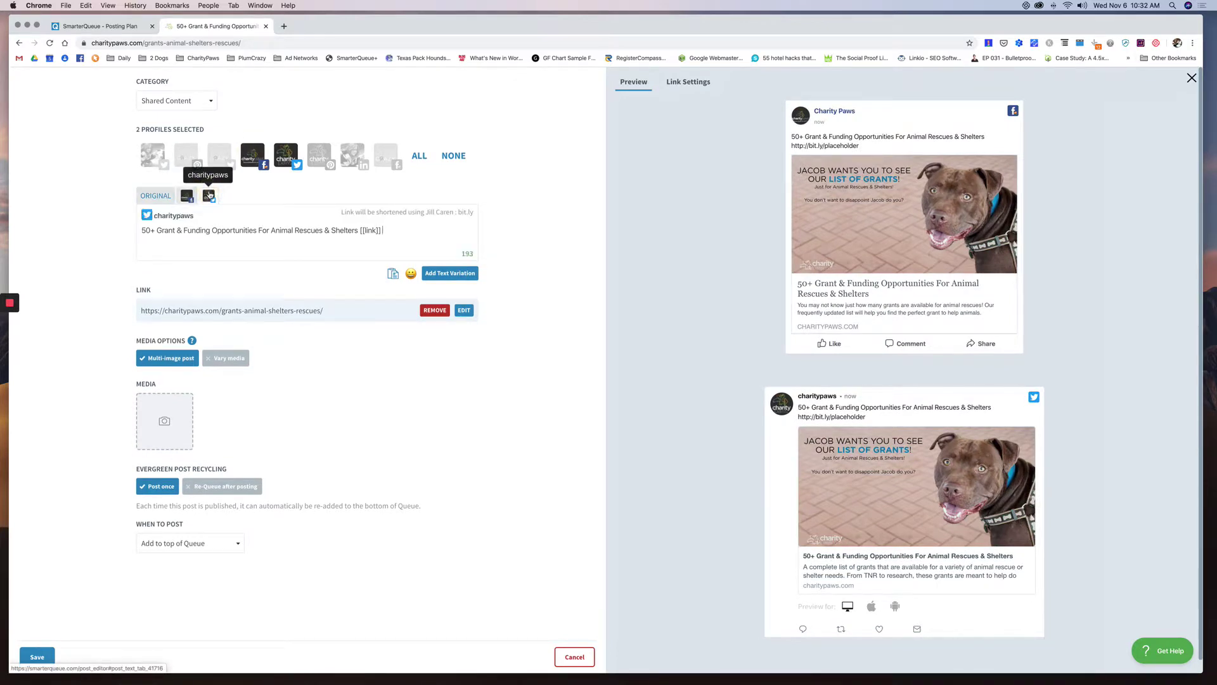
pyautogui.click(187, 196)
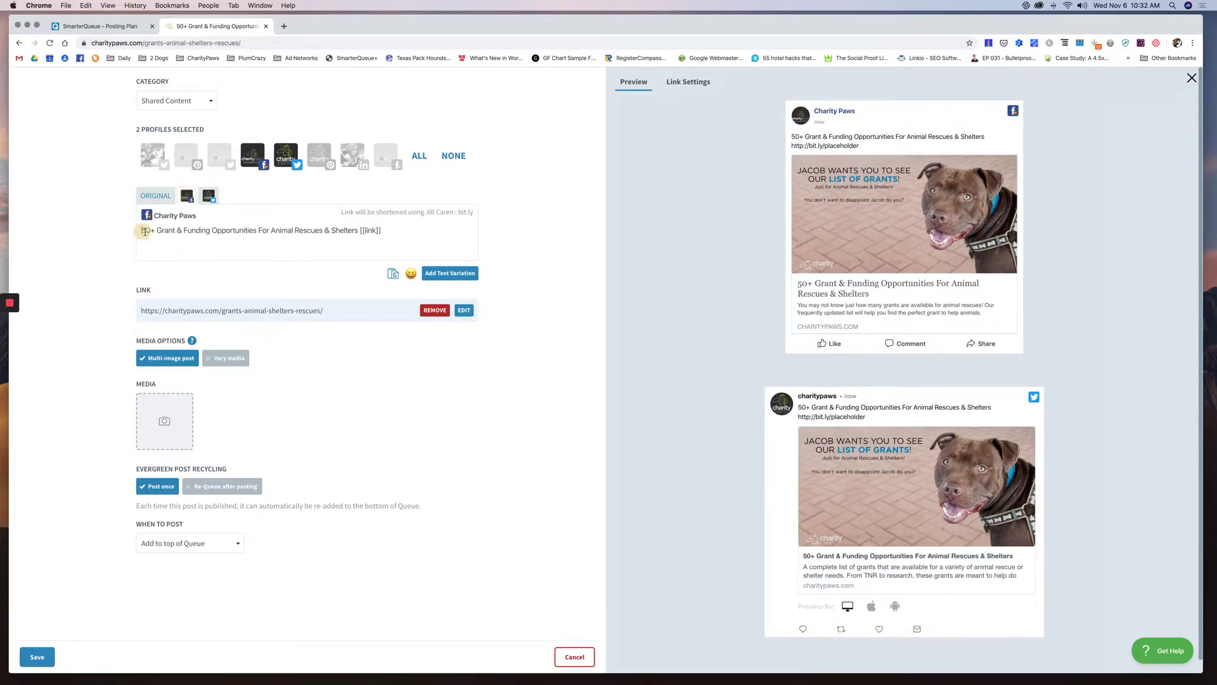
pyautogui.moveTo(141, 230); pyautogui.dragTo(358, 231)
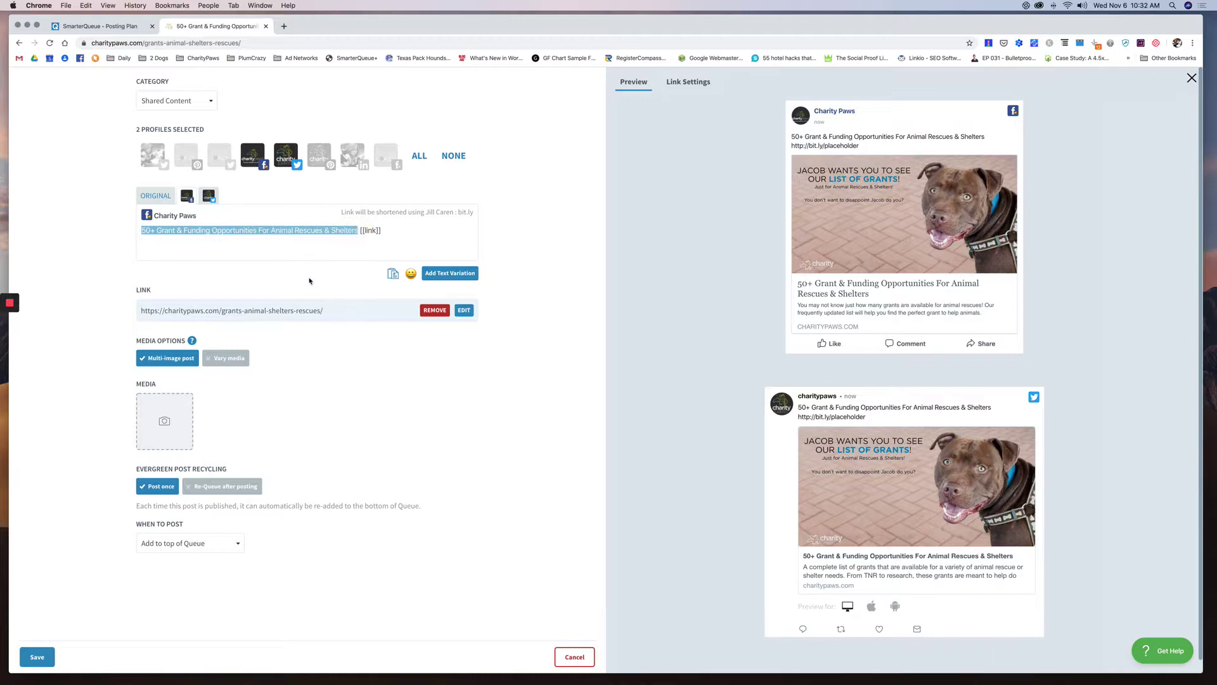
pyautogui.click(207, 198)
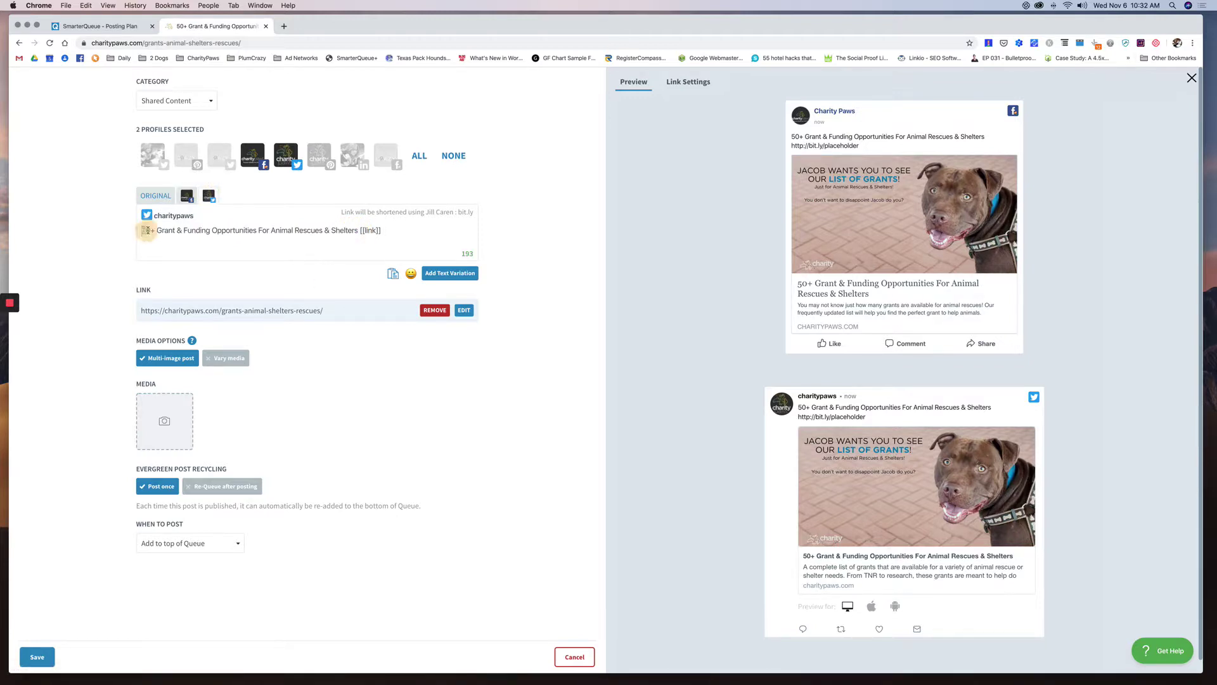
pyautogui.moveTo(141, 230); pyautogui.dragTo(359, 232)
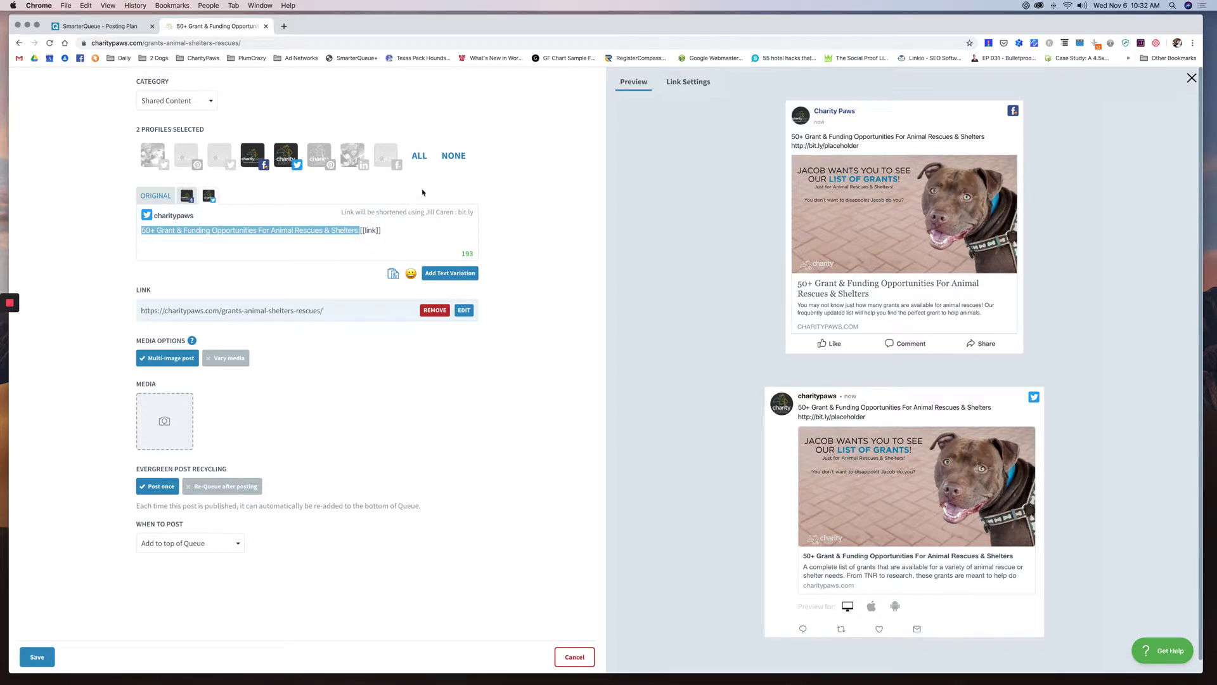
pyautogui.click(561, 320)
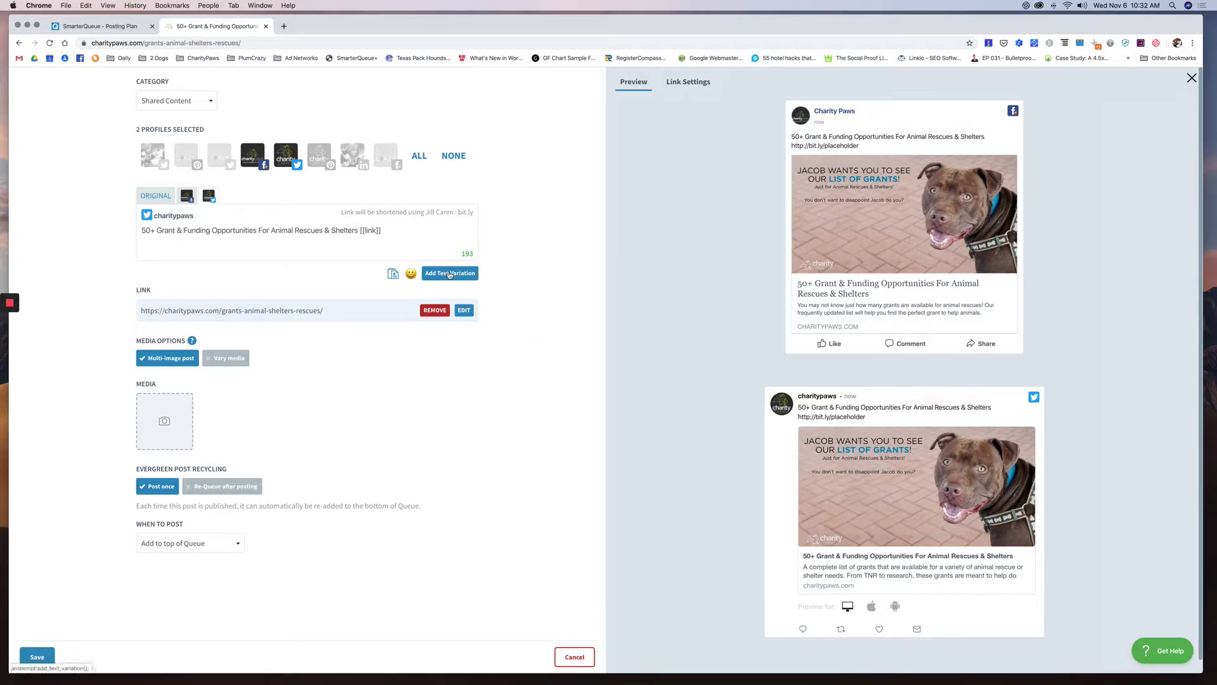
# Step: Add Variation 2 reading 'Looking for great animal rescue grants? View our list!' before the link
pyautogui.click(447, 274)
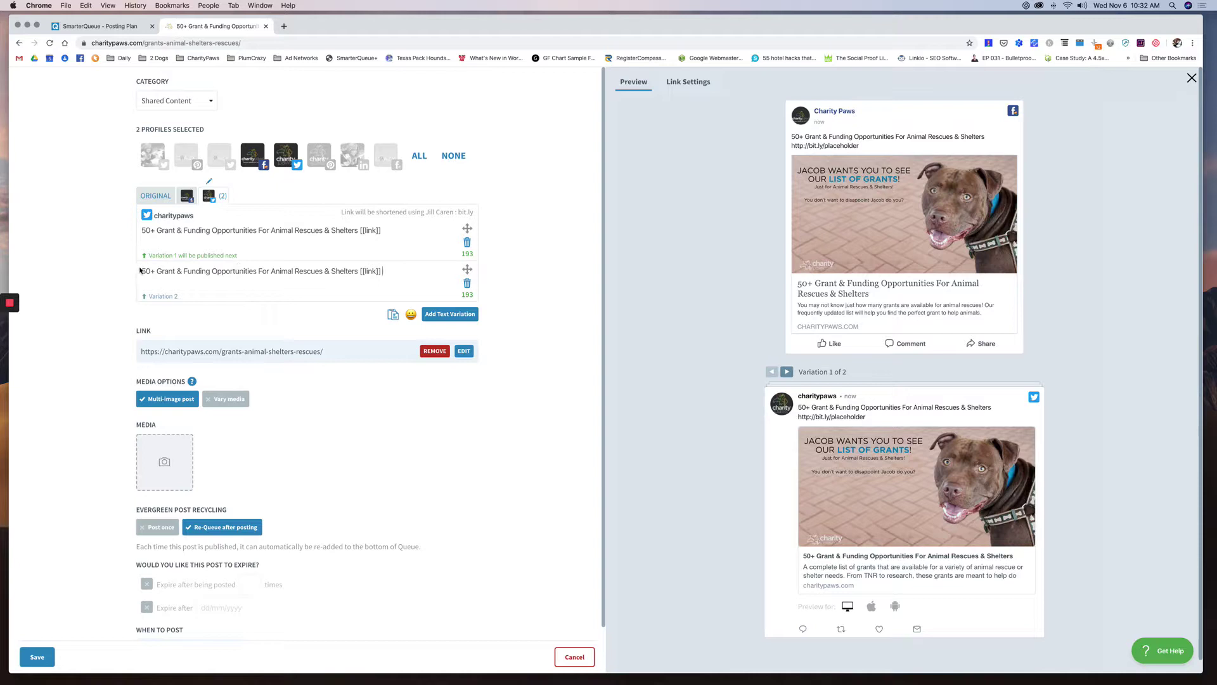
pyautogui.moveTo(141, 271); pyautogui.dragTo(362, 272)
pyautogui.write('ooking')
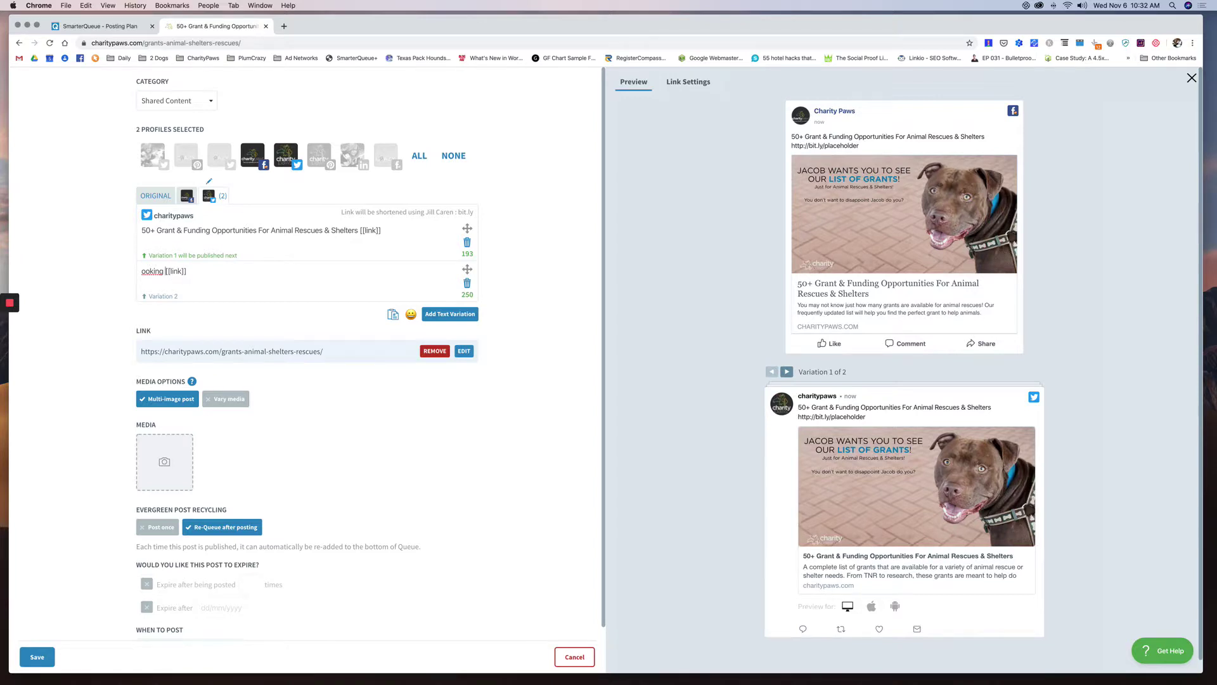
pyautogui.press('BackSpace')
pyautogui.press('BackSpace')
pyautogui.press('BackSpace')
pyautogui.press('BackSpace')
pyautogui.press('BackSpace')
pyautogui.press('BackSpace')
pyautogui.press('BackSpace')
pyautogui.write('Loo')
pyautogui.write('king')
pyautogui.write(' for great a')
pyautogui.write('nimal rescue gr')
pyautogui.write('ants? View ou')
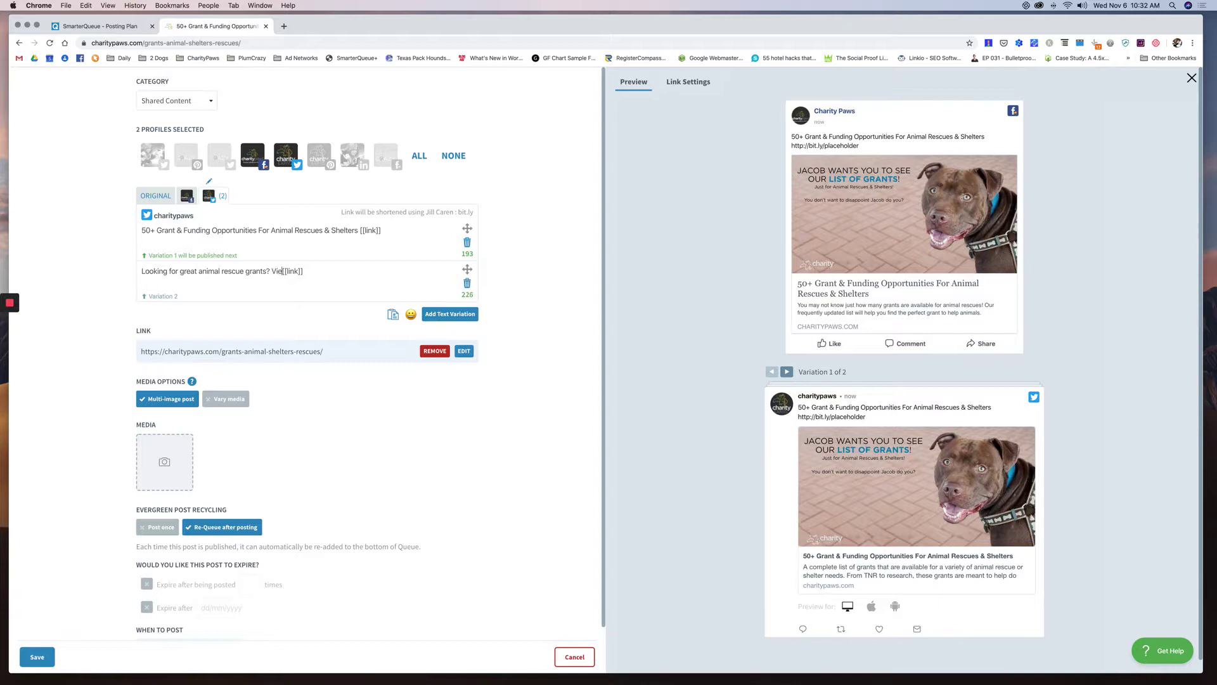
pyautogui.write('r list!')
# Step: Turn on Vary media and attach the cat GRANTS image from charitypaws.com
pyautogui.click(381, 458)
pyautogui.click(224, 400)
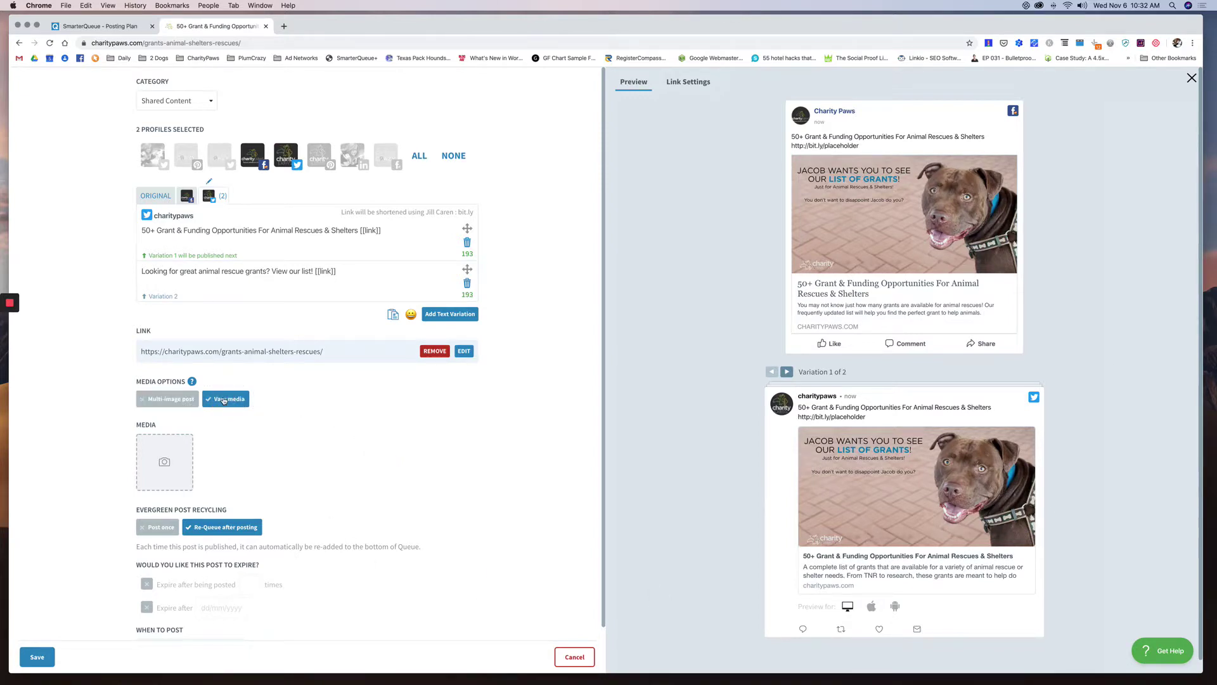
pyautogui.click(164, 461)
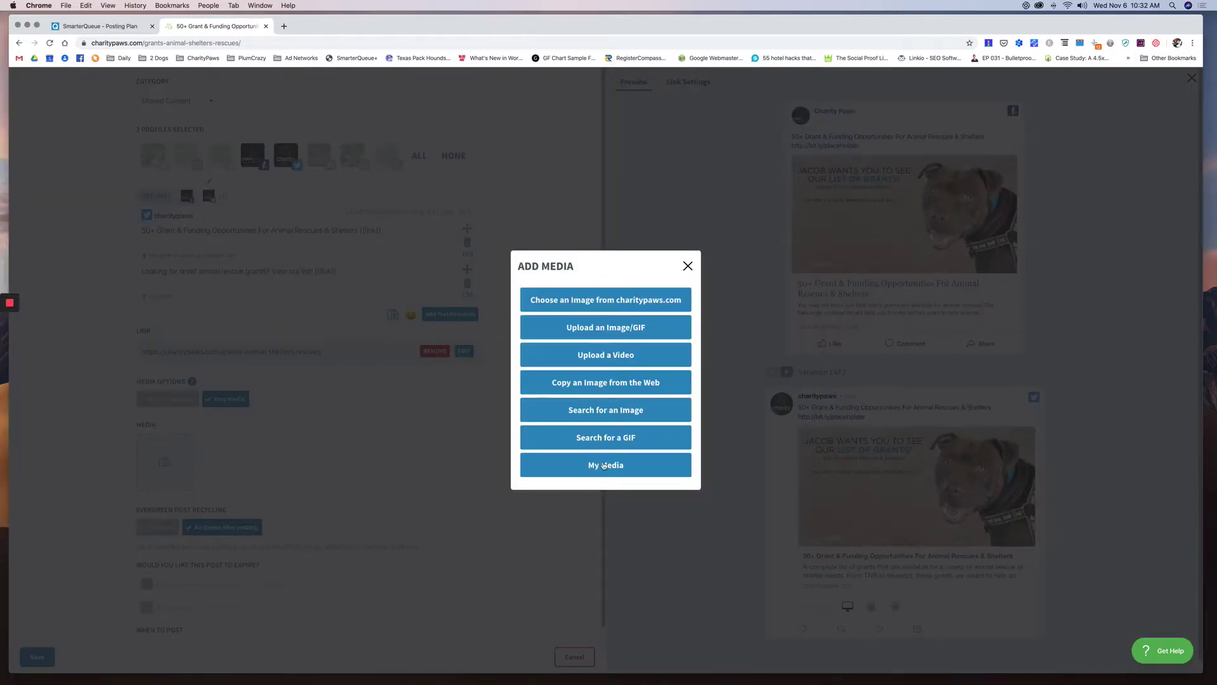
pyautogui.click(621, 300)
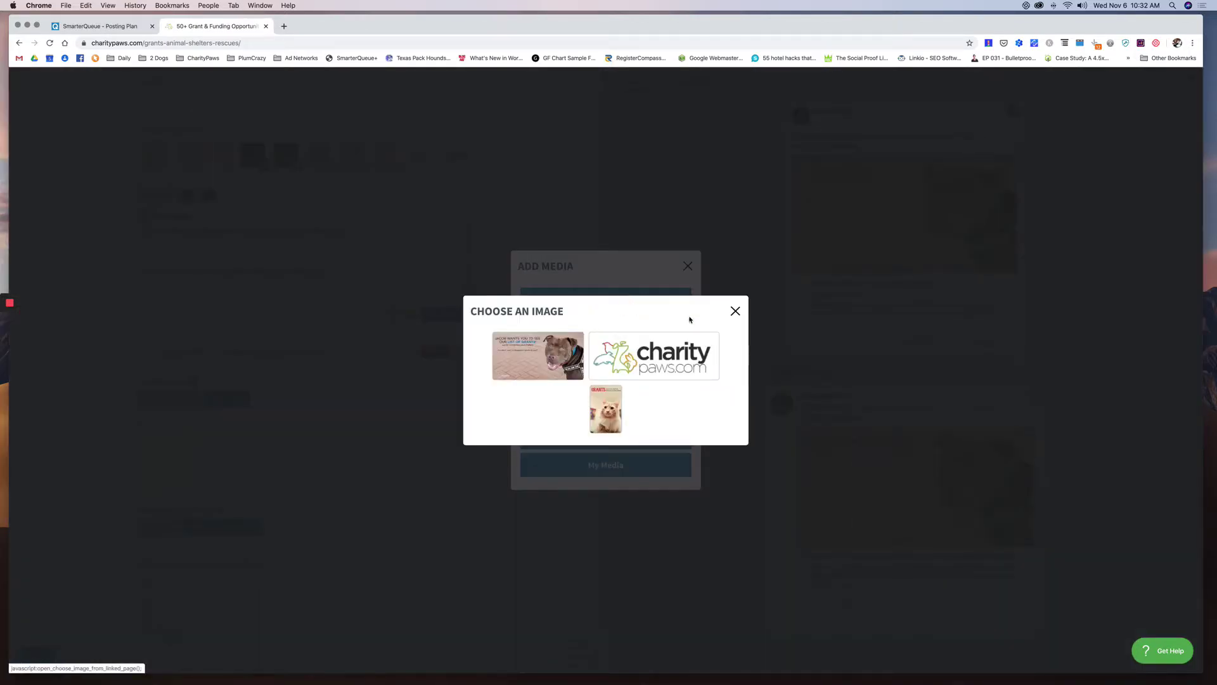
pyautogui.click(612, 393)
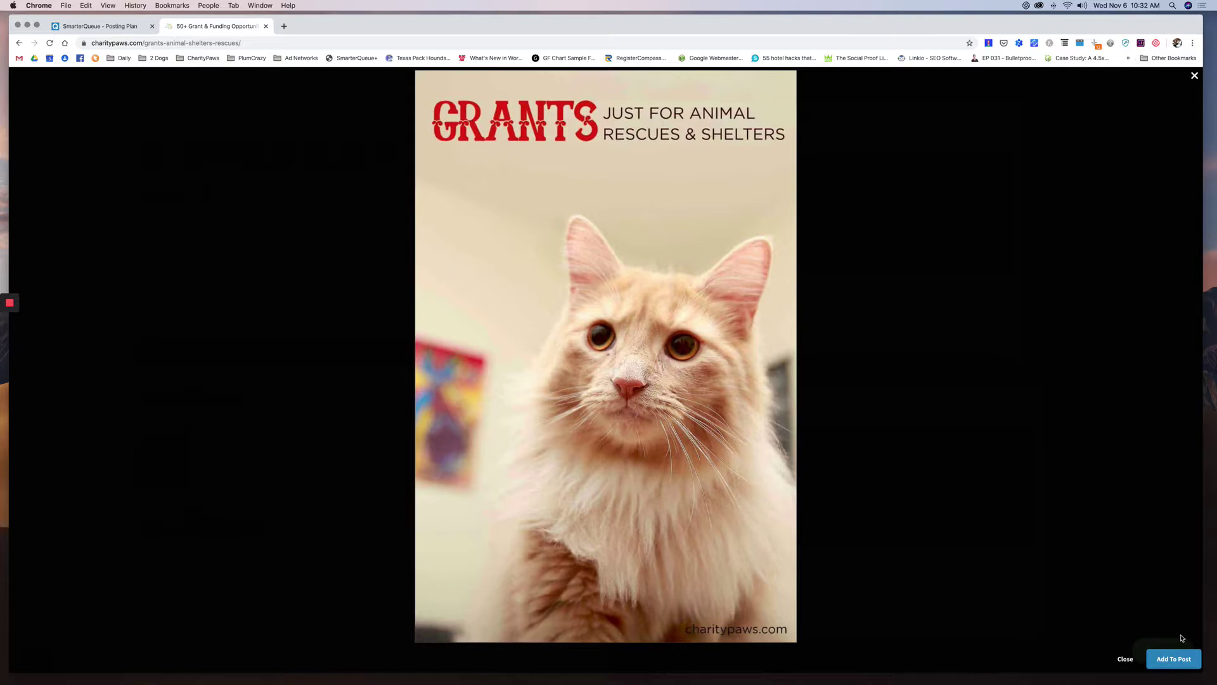
pyautogui.click(1173, 657)
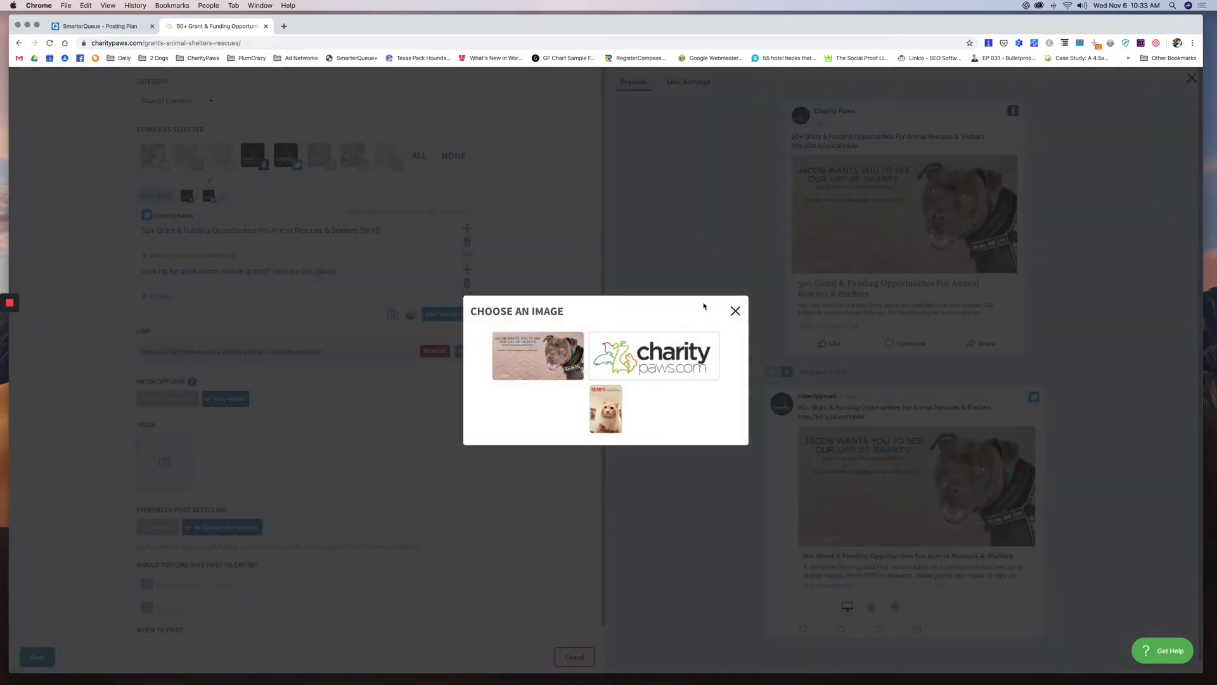
pyautogui.click(735, 311)
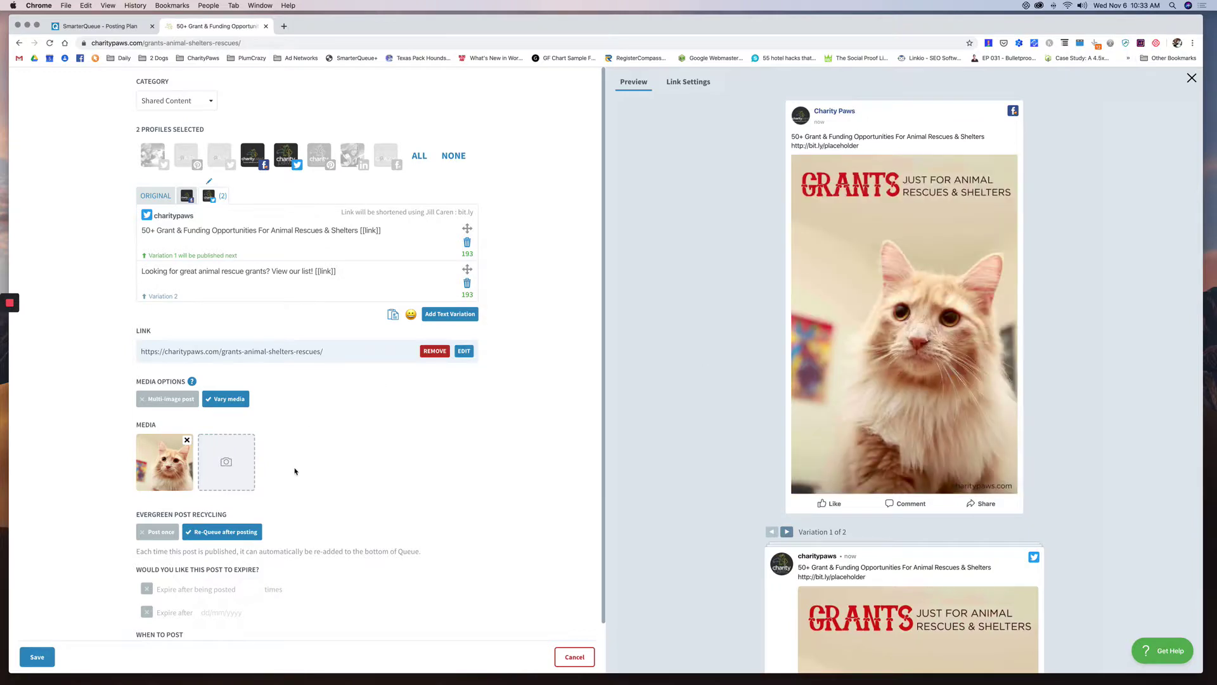
# Step: Attach the dog list-of-grants image as the second rotating media
pyautogui.click(227, 459)
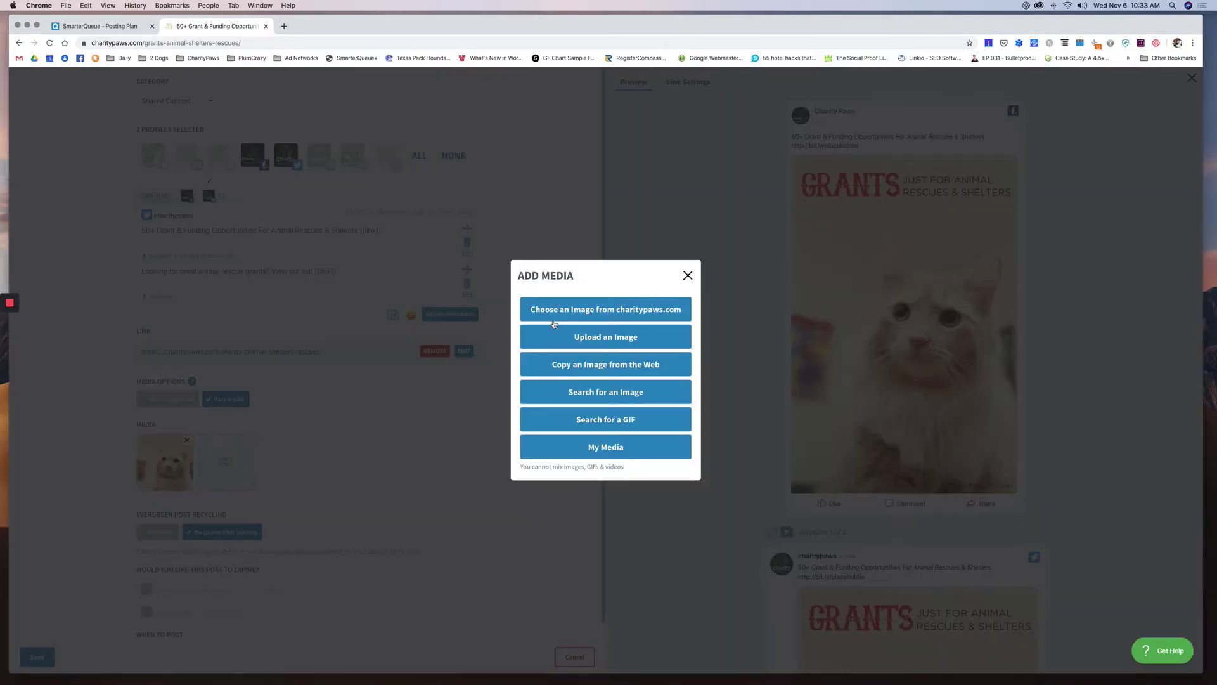
pyautogui.click(561, 312)
pyautogui.click(549, 345)
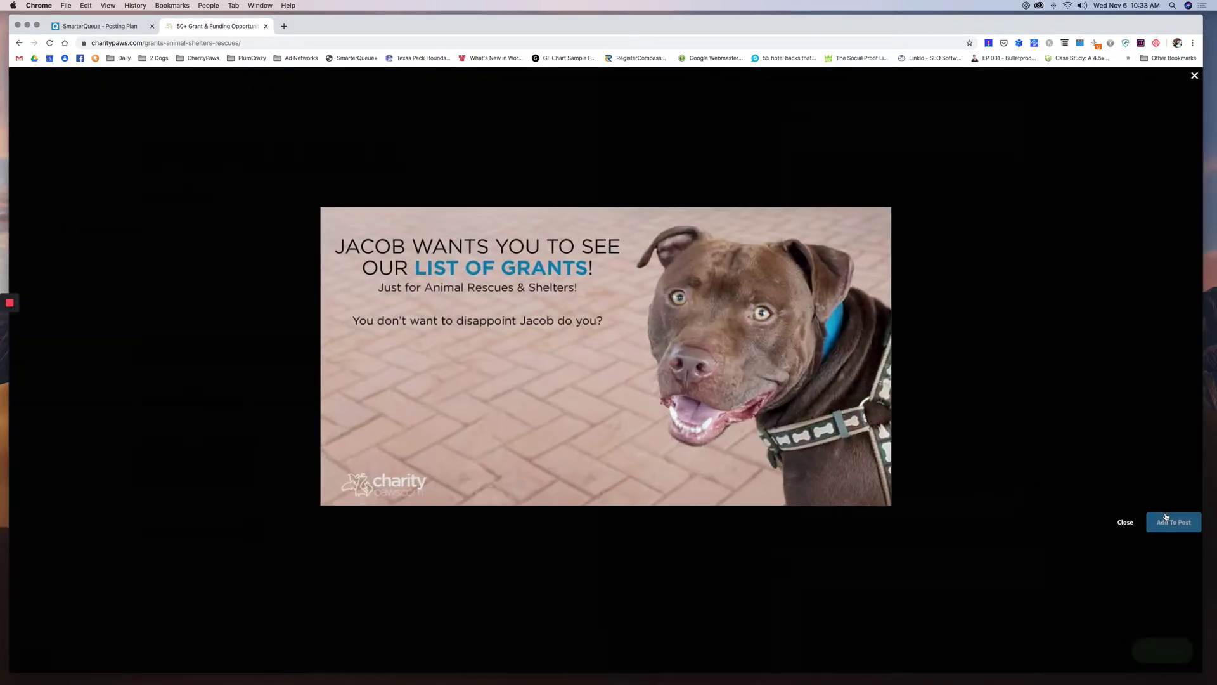
pyautogui.click(1169, 520)
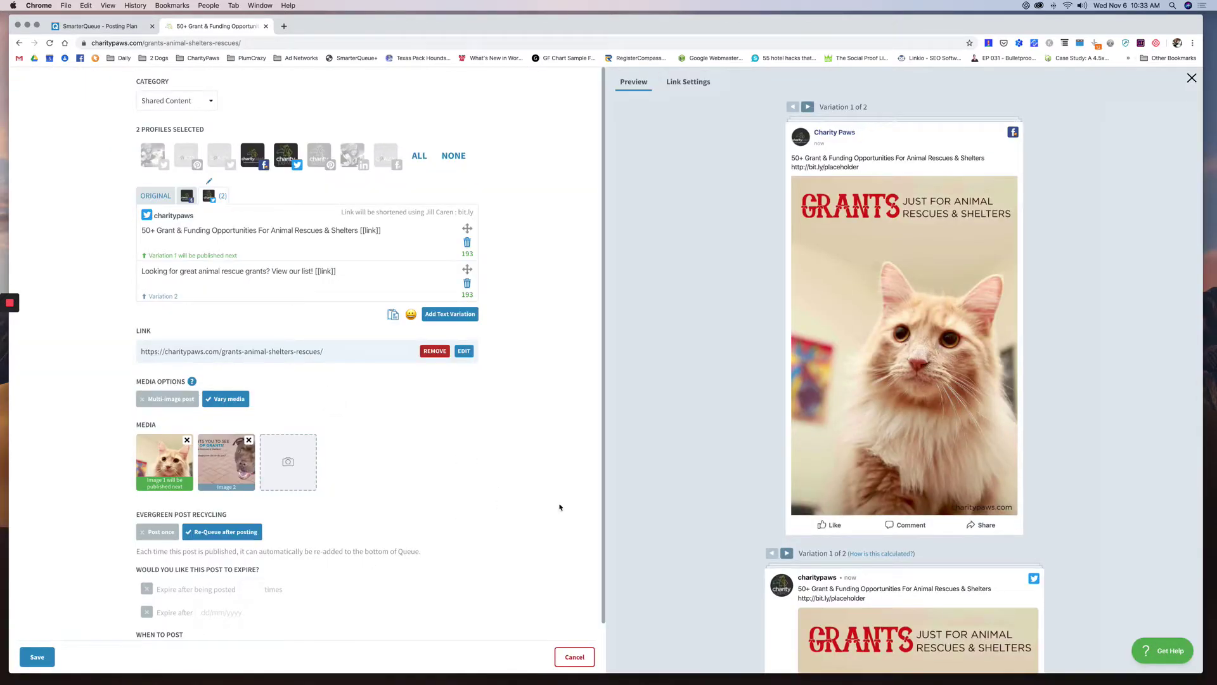
pyautogui.scroll(-2, 368, 498)
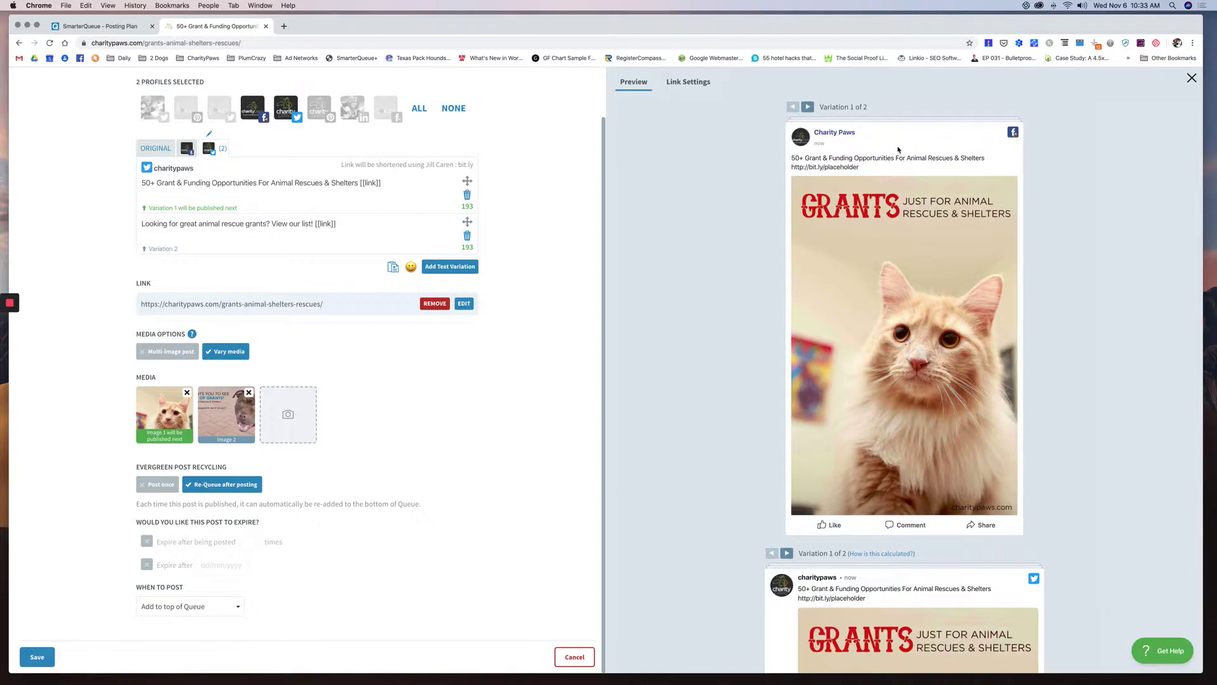
pyautogui.scroll(-5, 894, 389)
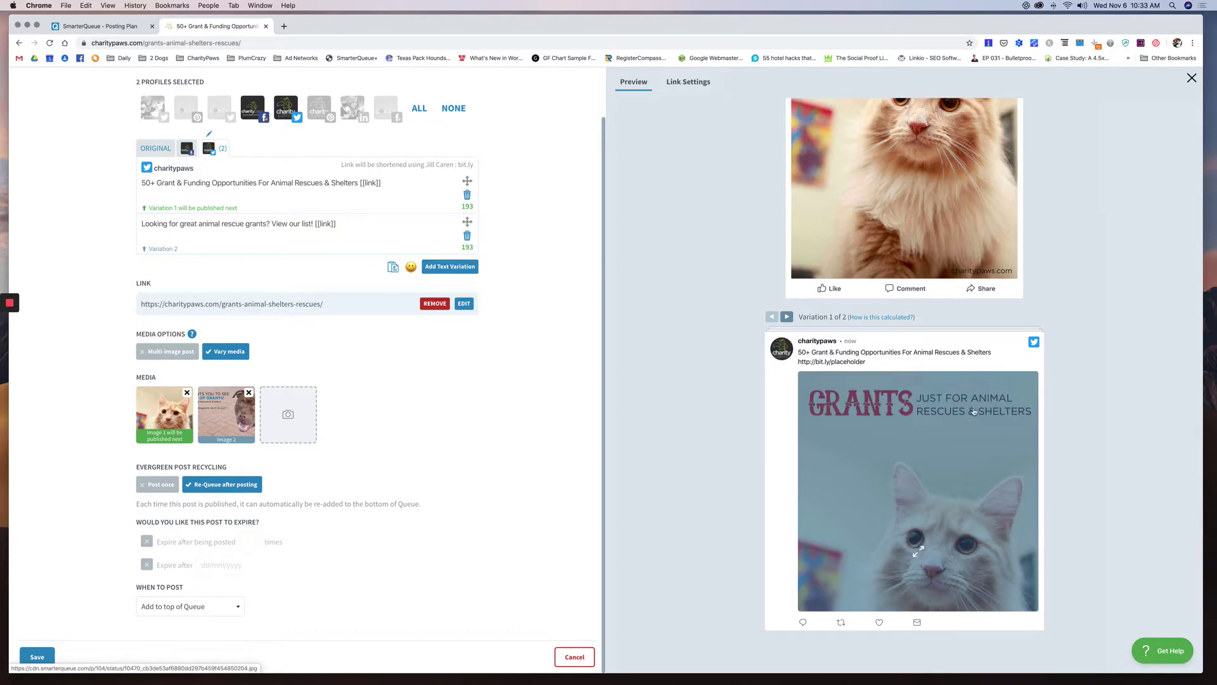
pyautogui.scroll(5, 919, 412)
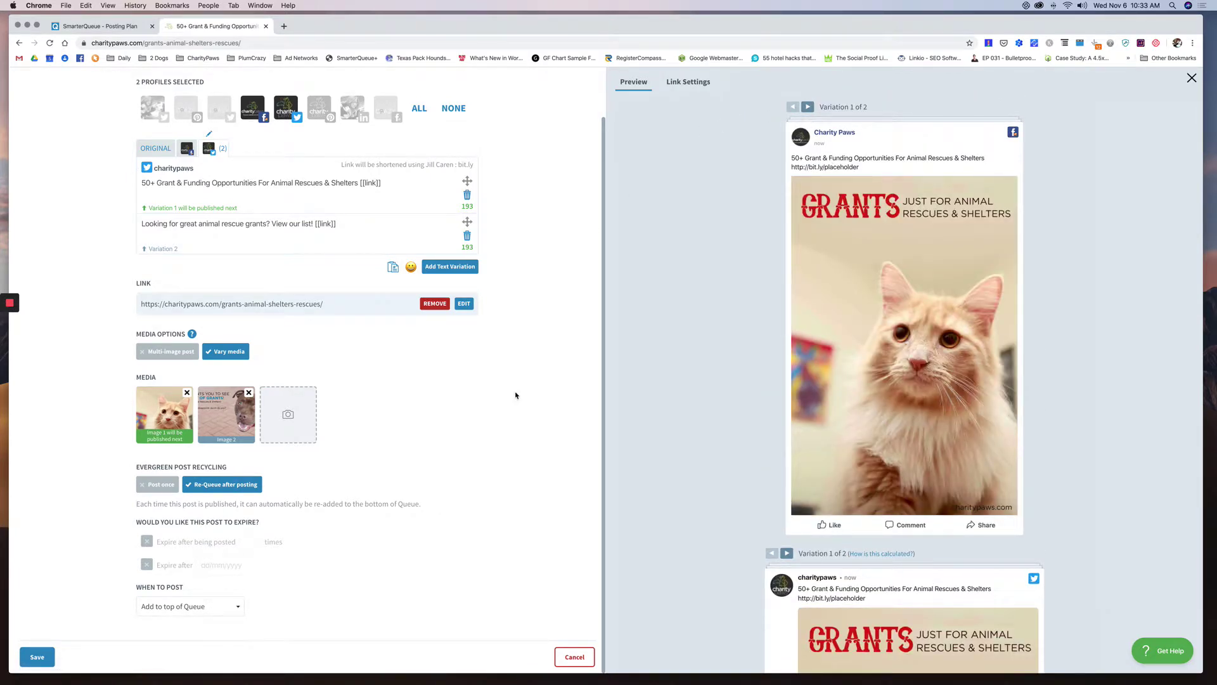
pyautogui.scroll(2, 515, 396)
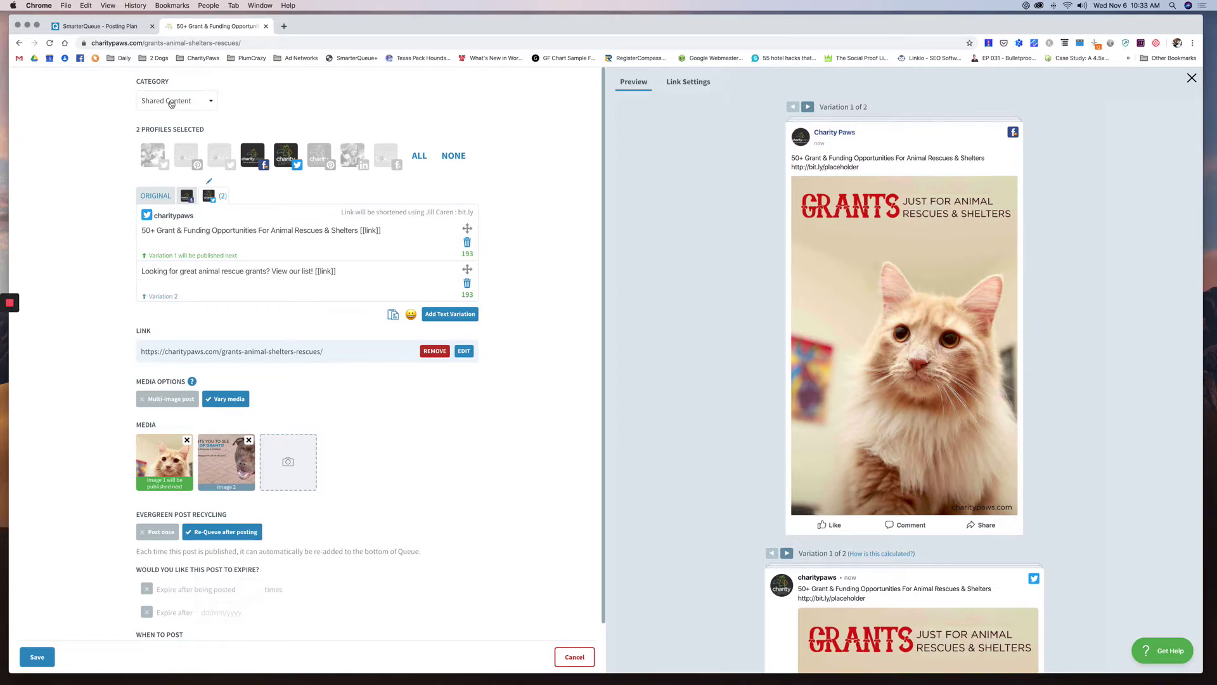
pyautogui.click(808, 107)
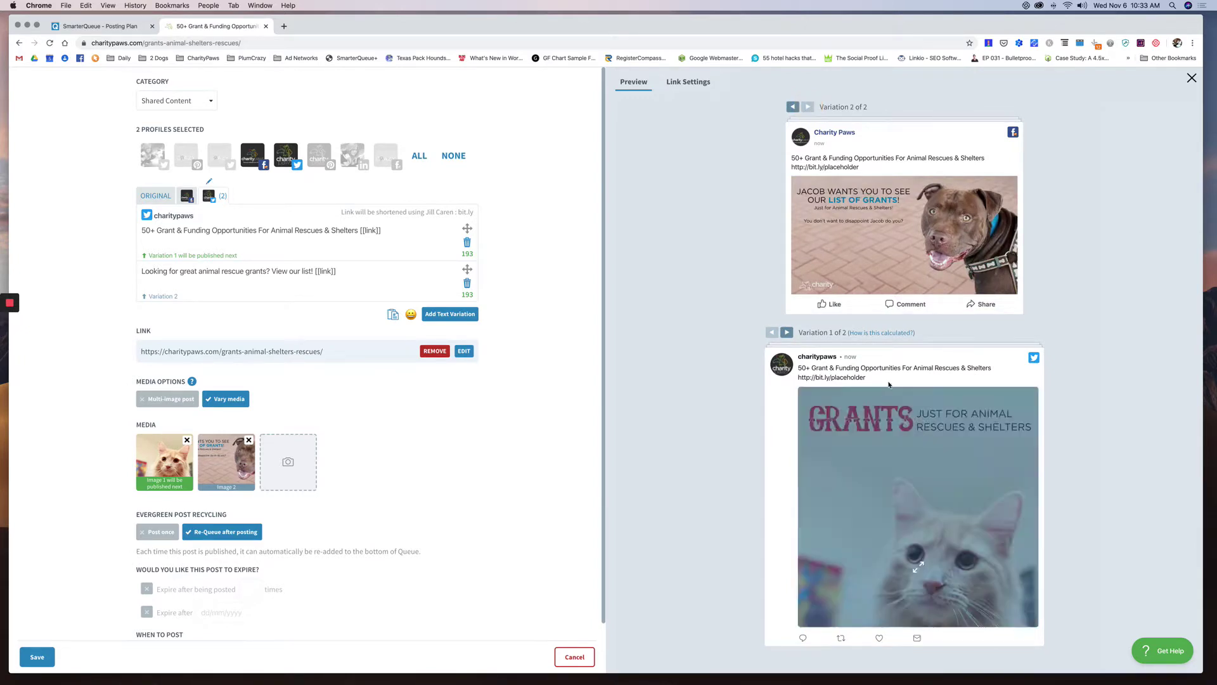
pyautogui.click(786, 332)
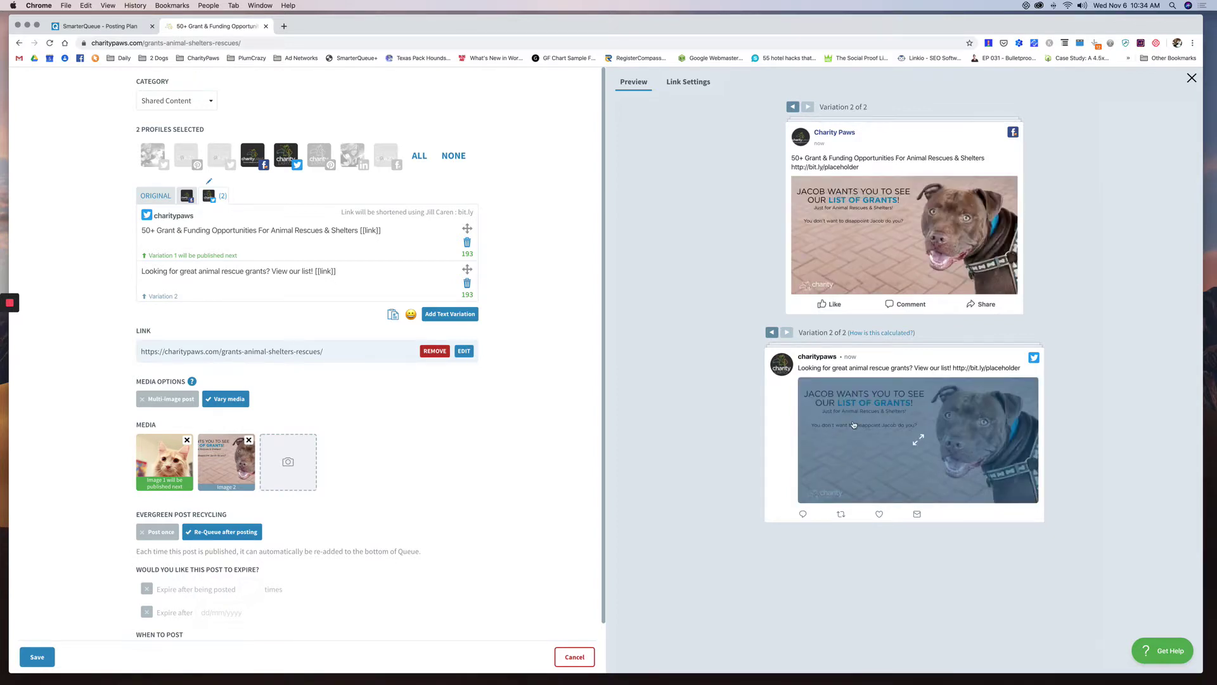
pyautogui.click(793, 107)
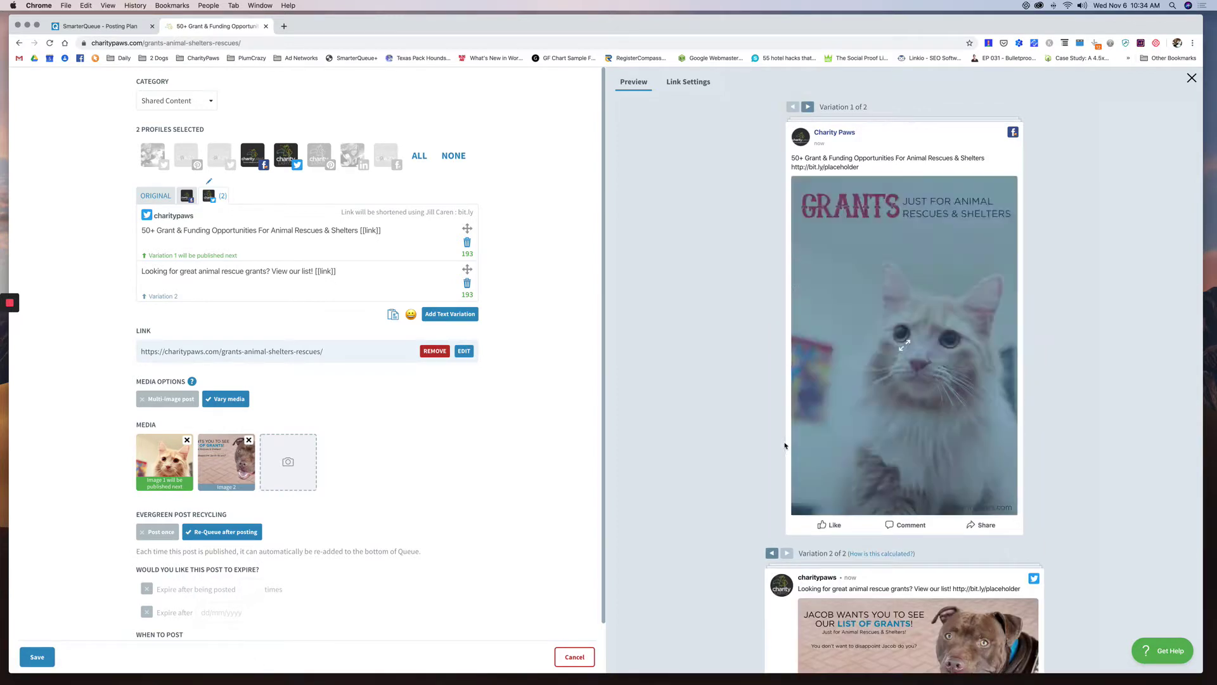
pyautogui.click(769, 554)
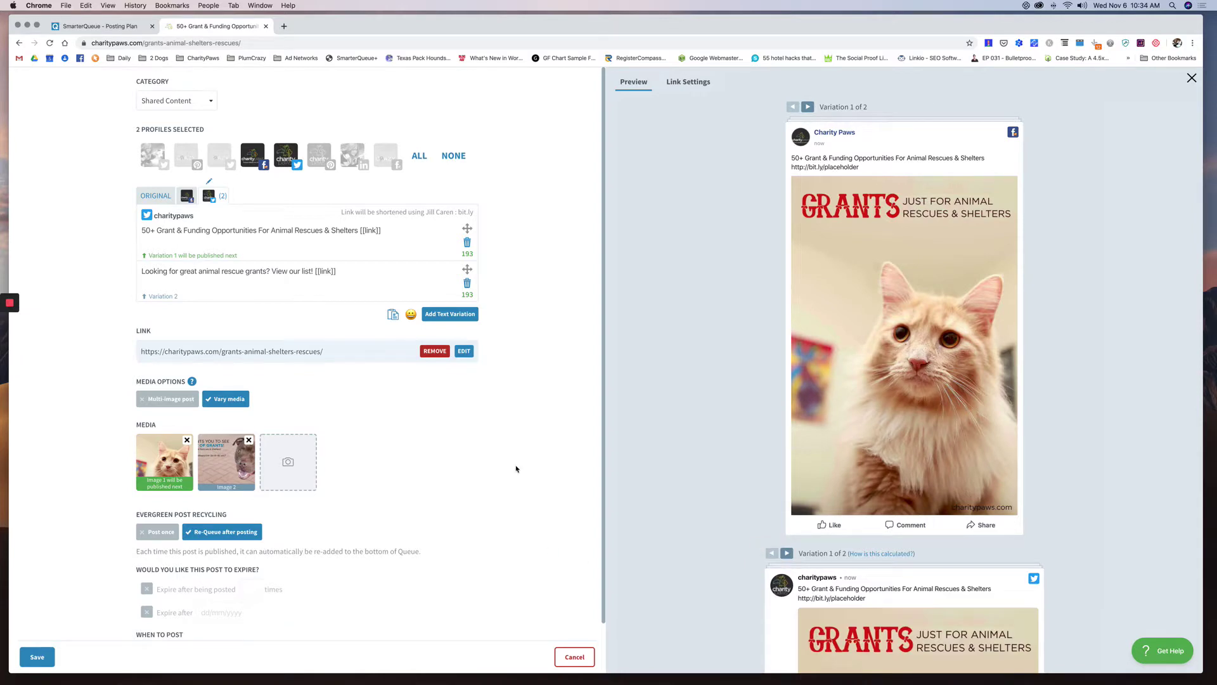
pyautogui.scroll(-2, 516, 469)
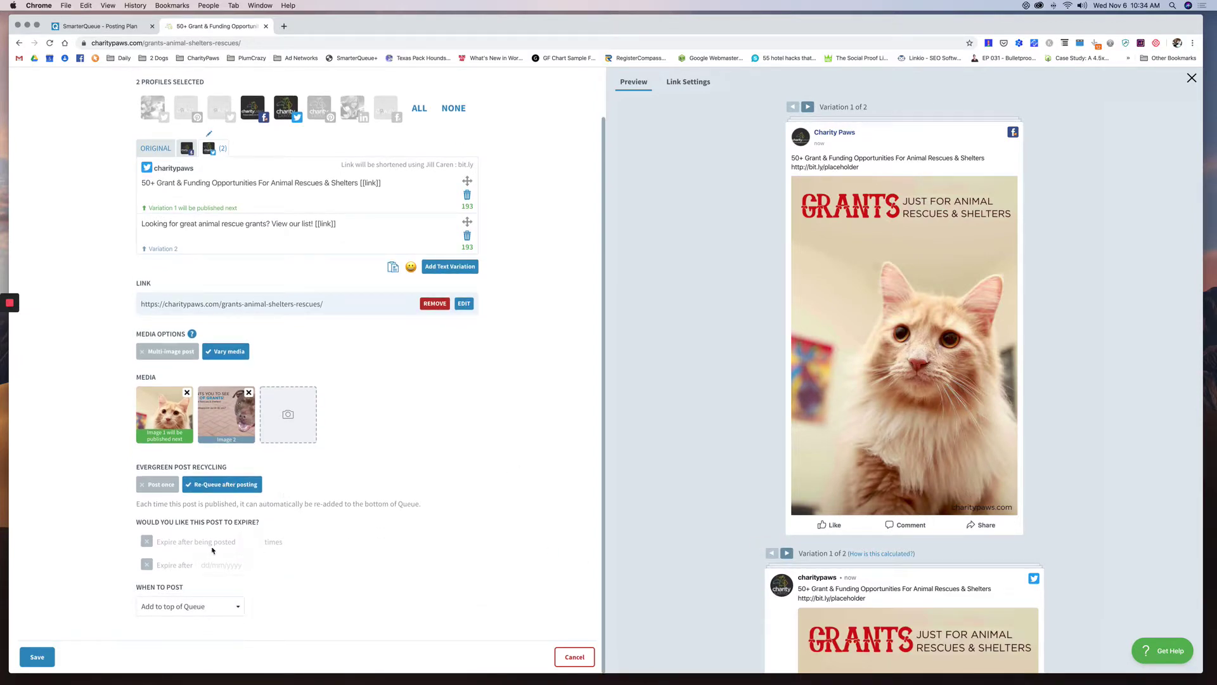
# Step: Switch the post's expiry from after 2 postings to expiring after a date
pyautogui.click(146, 542)
pyautogui.moveTo(874, 323)
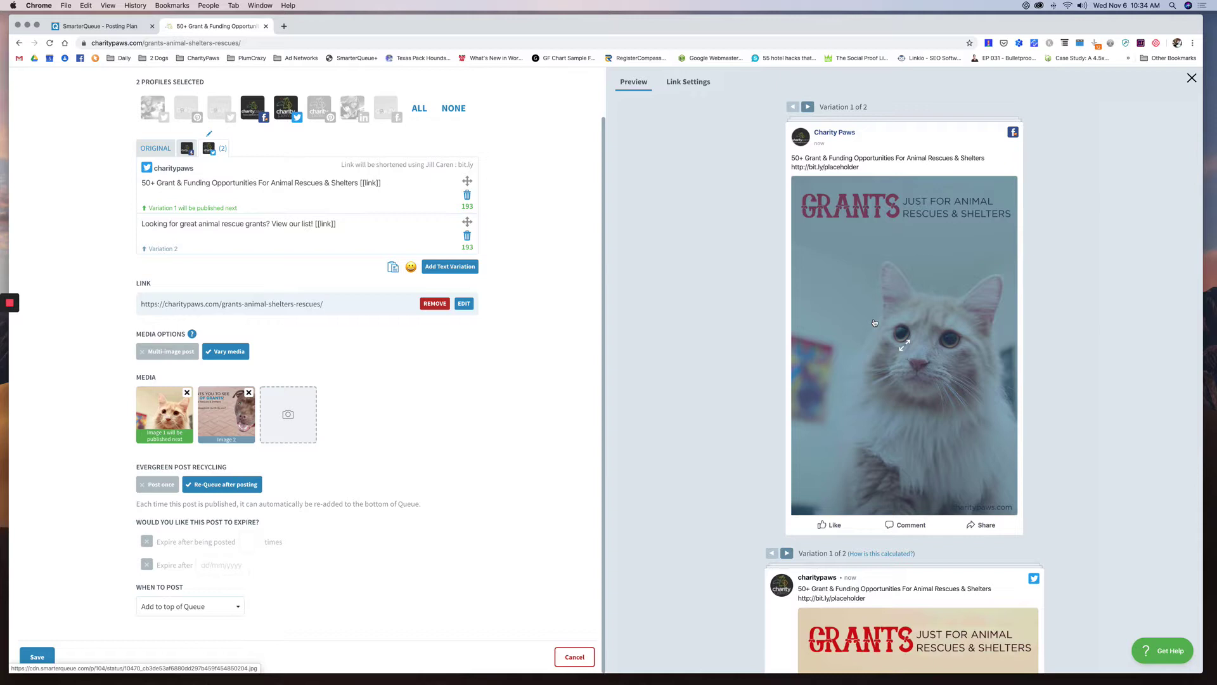
pyautogui.click(148, 542)
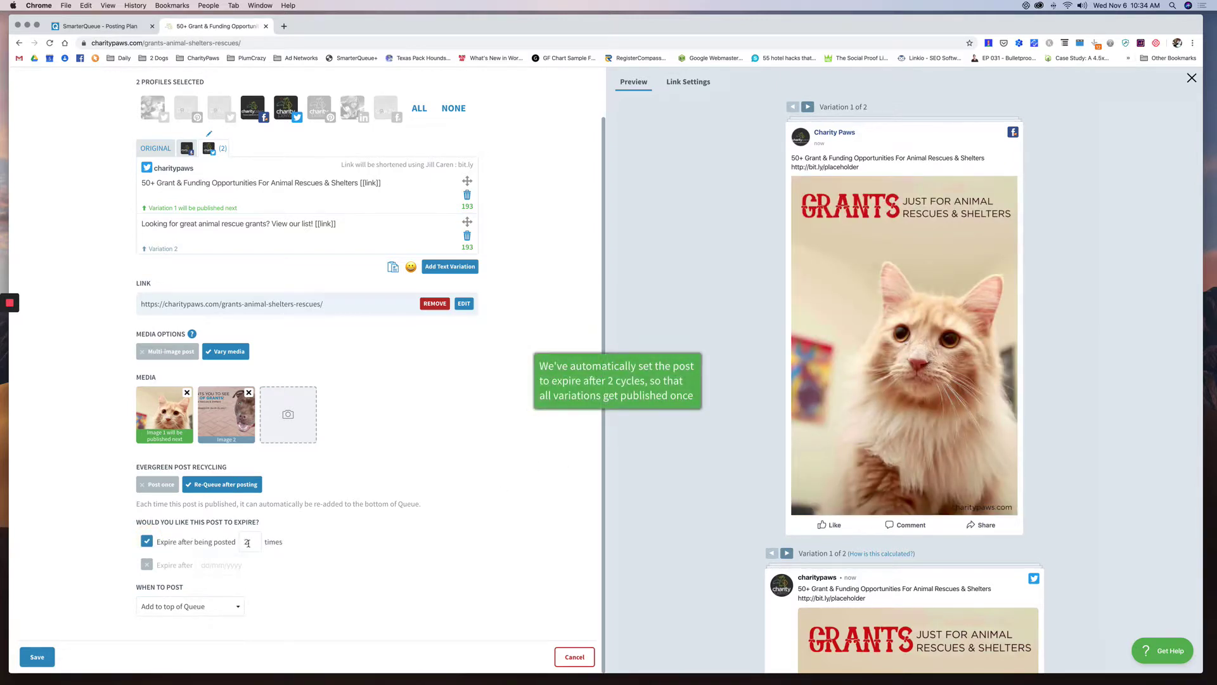
pyautogui.click(146, 564)
pyautogui.click(148, 541)
pyautogui.click(180, 613)
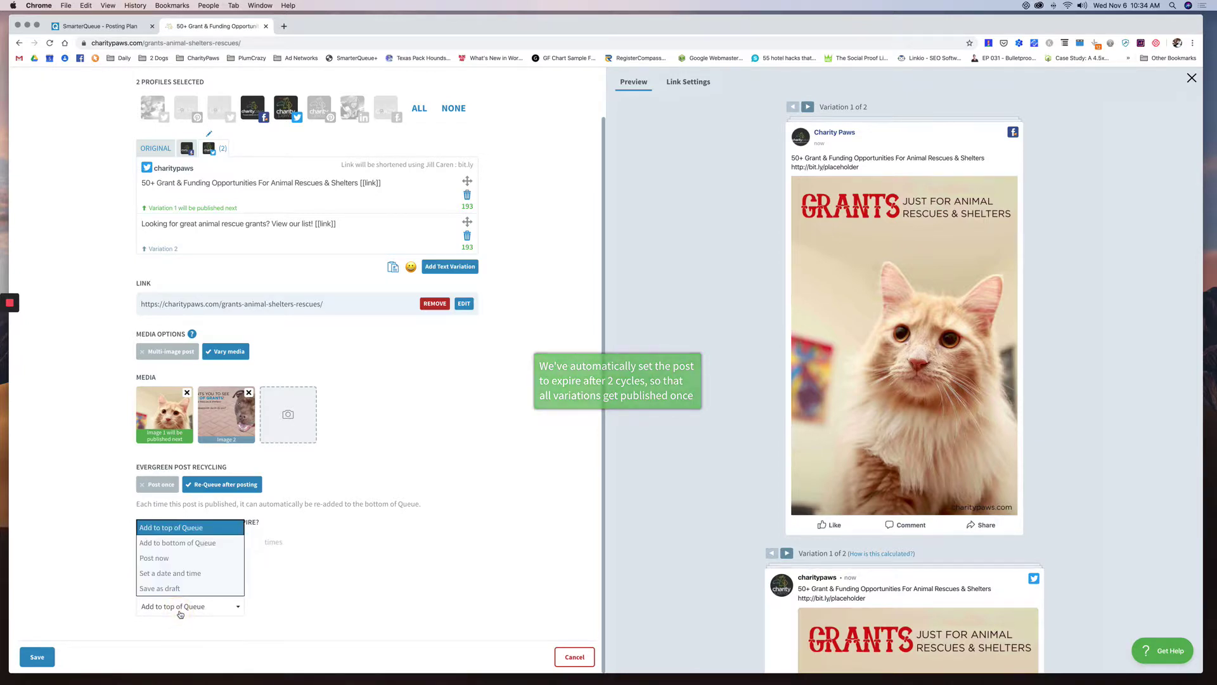
pyautogui.scroll(2, 454, 542)
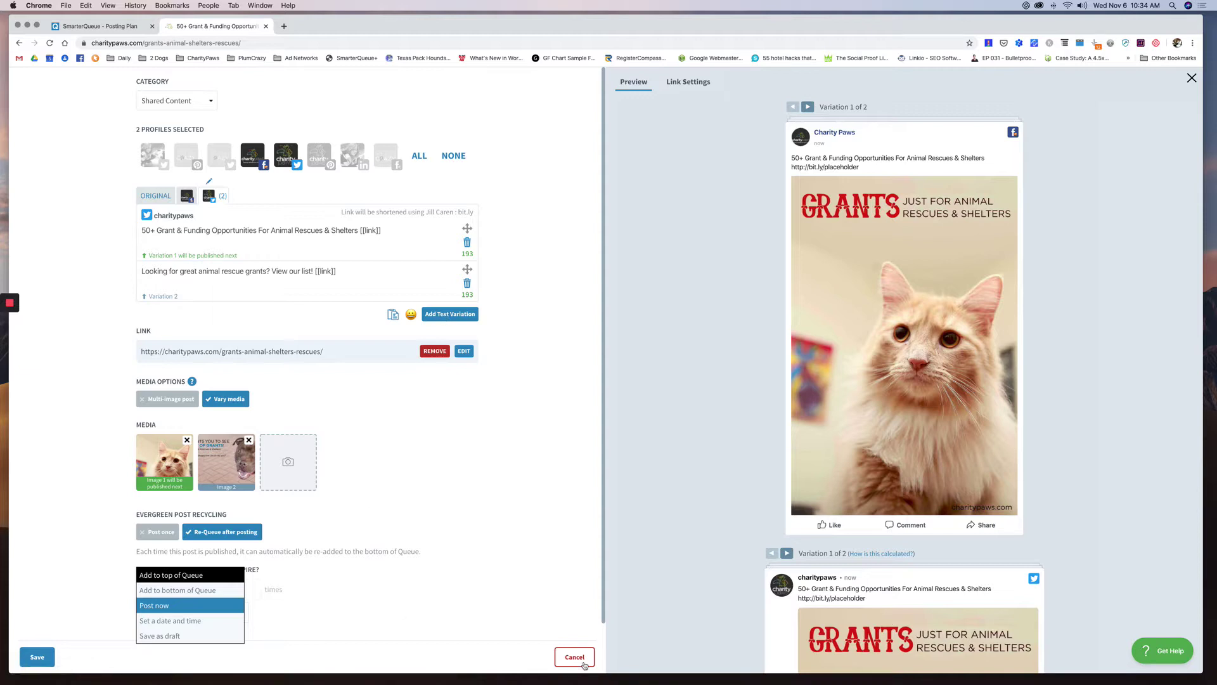
# Step: Add the Pinterest profile and pin the post to the Plum Crazy board
pyautogui.click(185, 162)
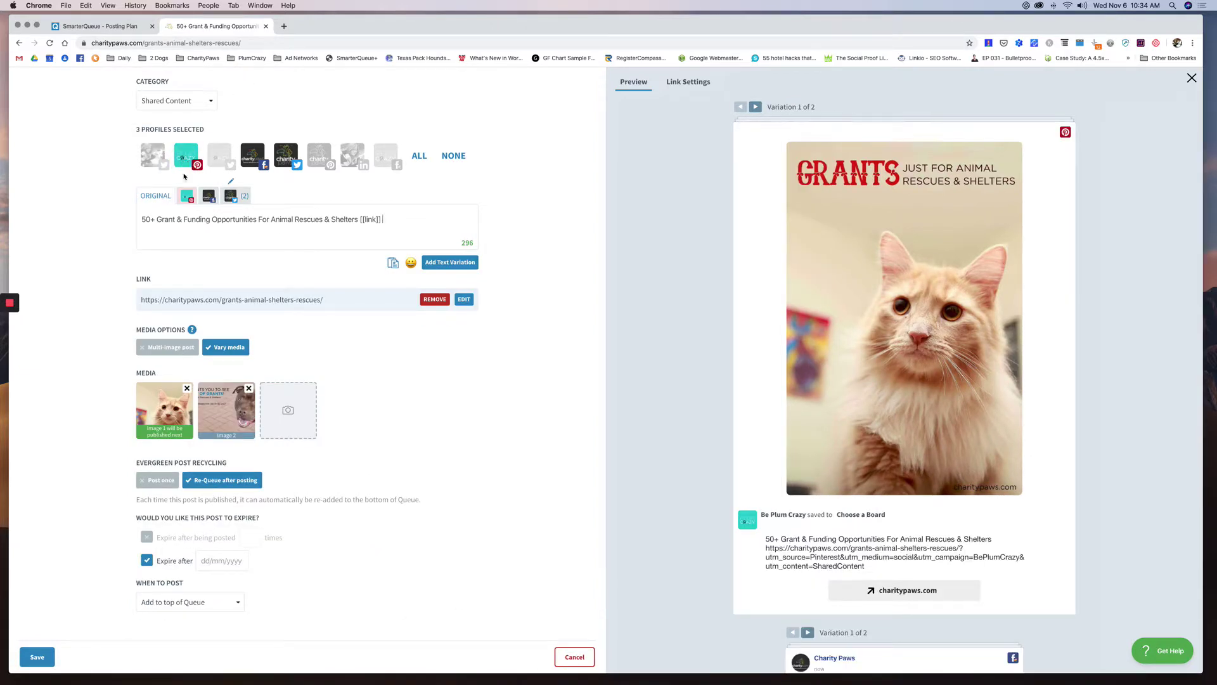
pyautogui.click(187, 197)
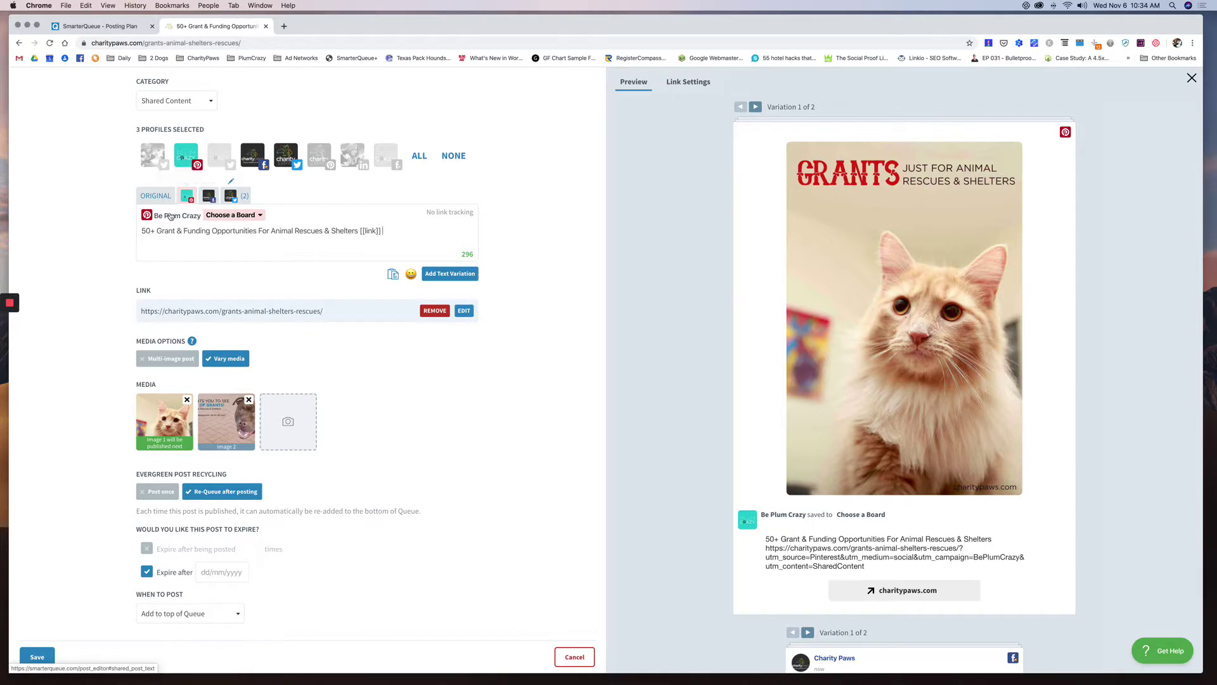
pyautogui.click(233, 216)
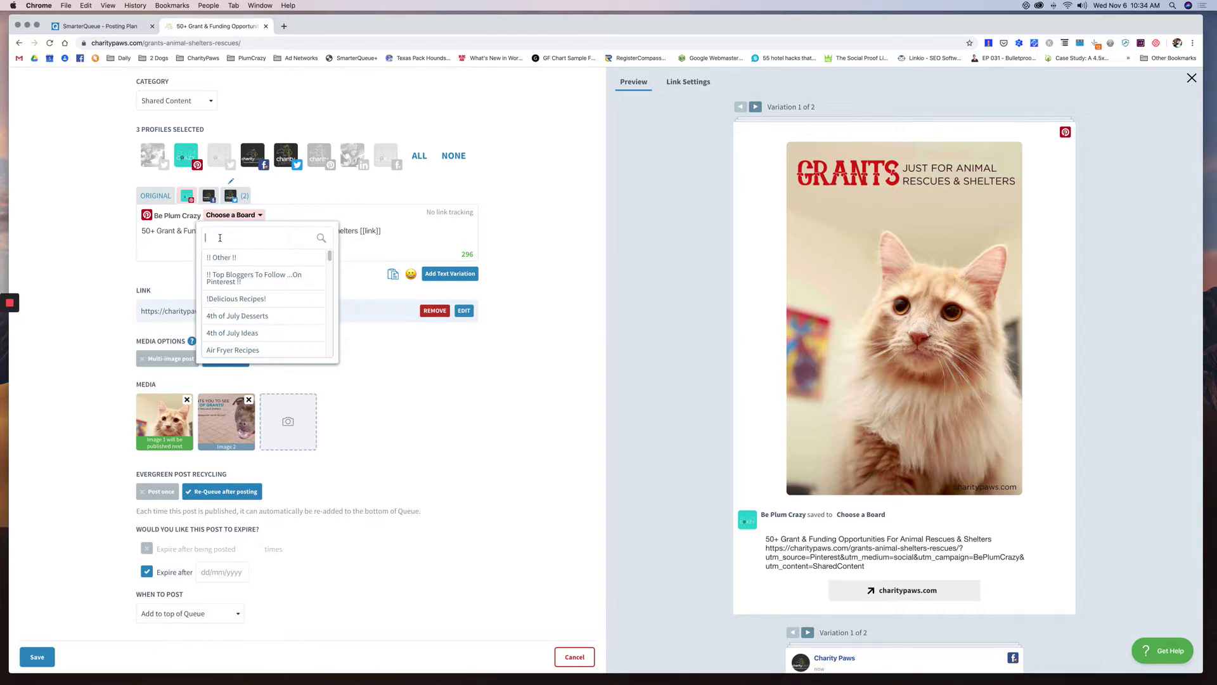
pyautogui.write('plum')
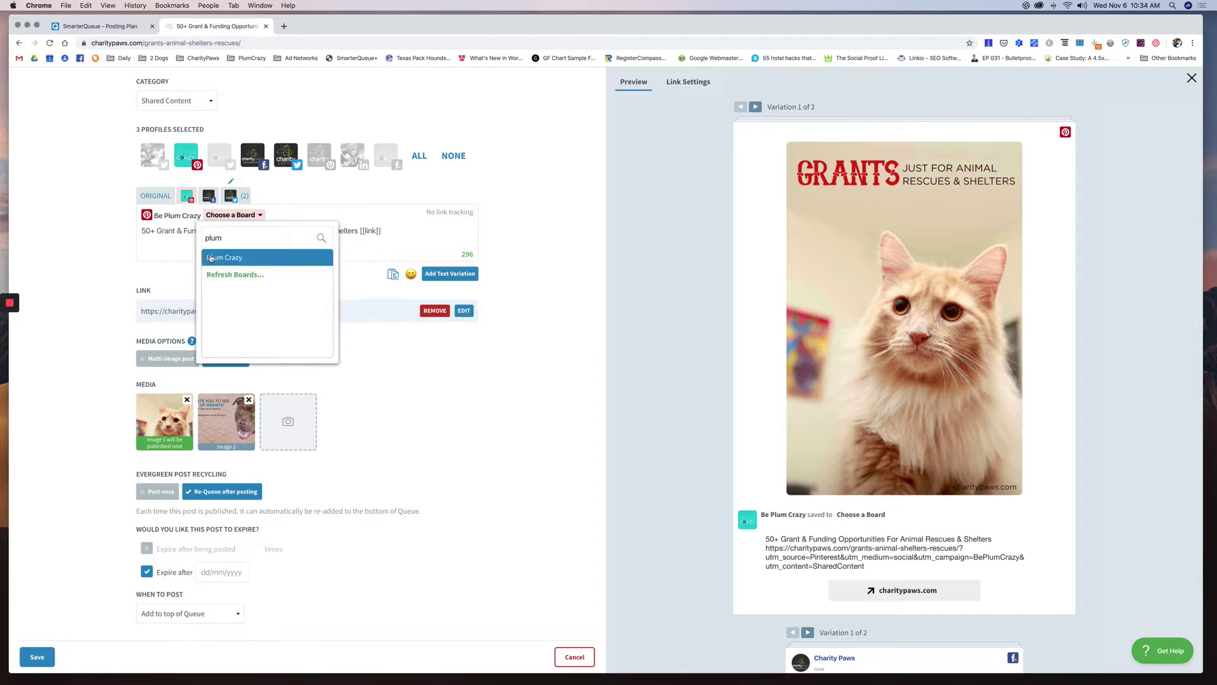
pyautogui.click(215, 257)
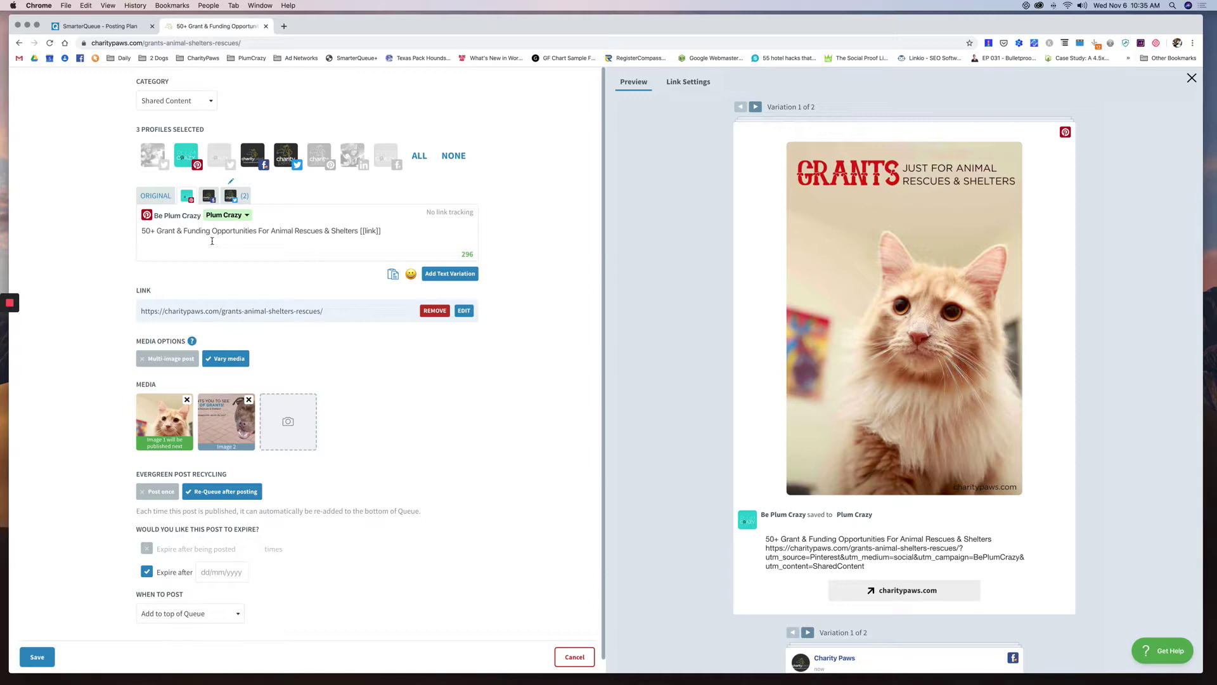
# Step: Discard the post and go to Find Content via the Add Content menu
pyautogui.click(574, 657)
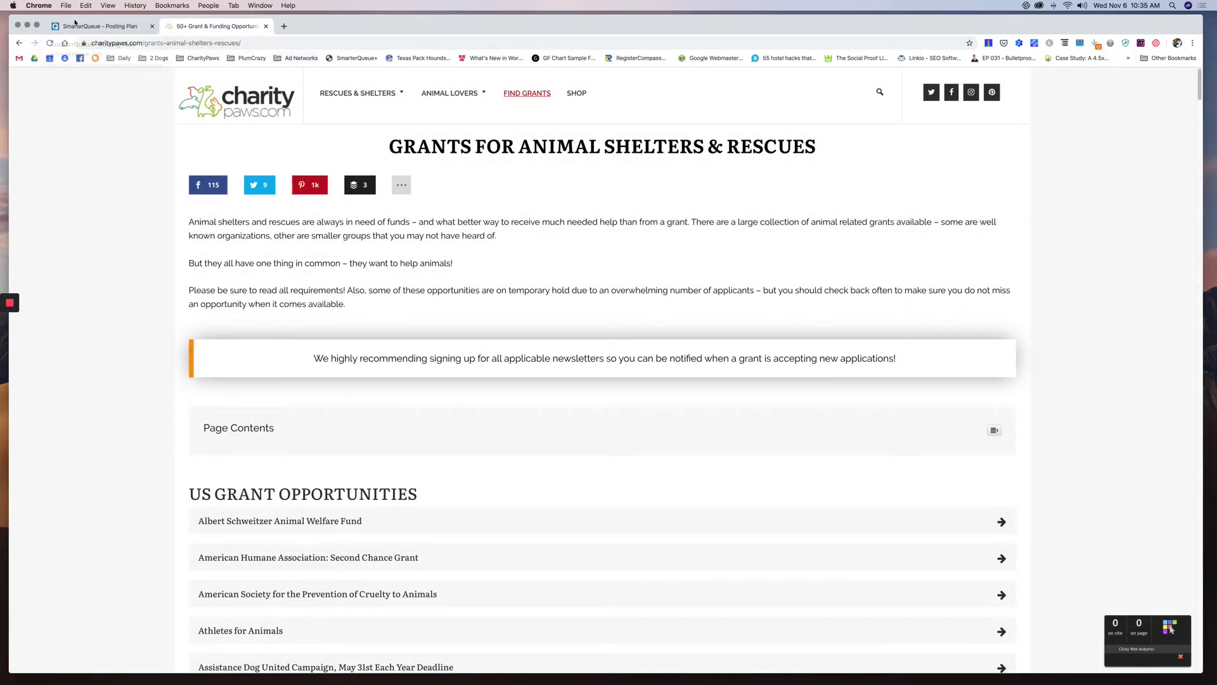
pyautogui.click(78, 29)
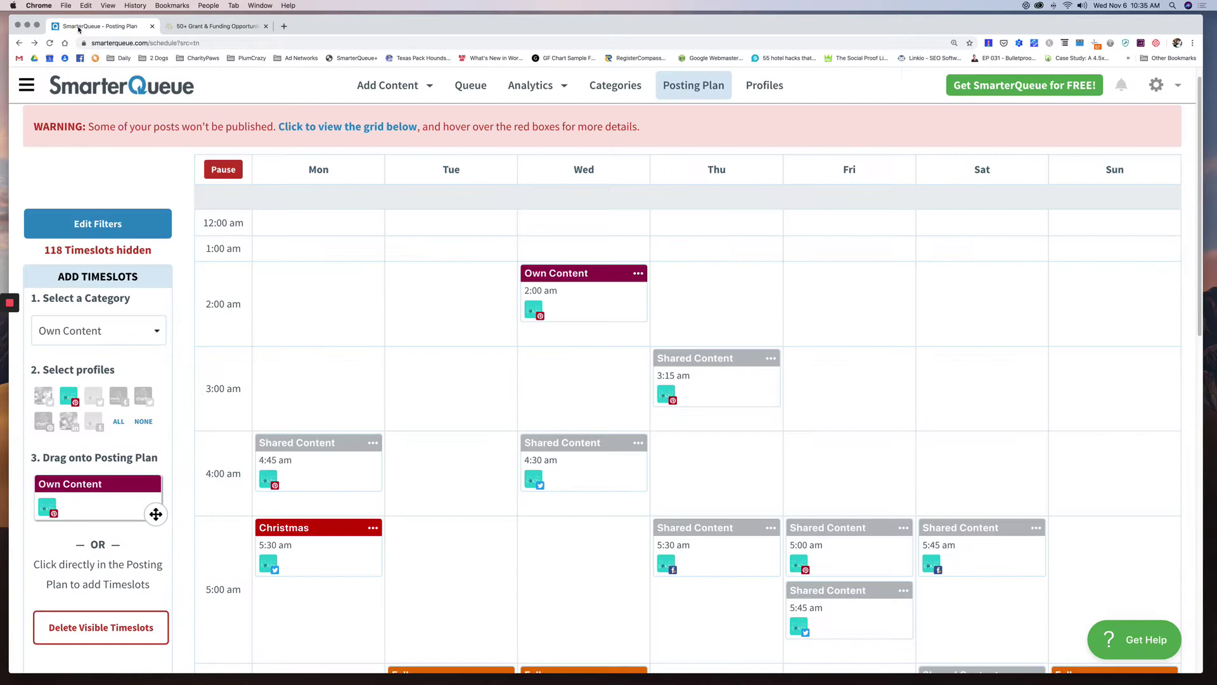
pyautogui.click(403, 93)
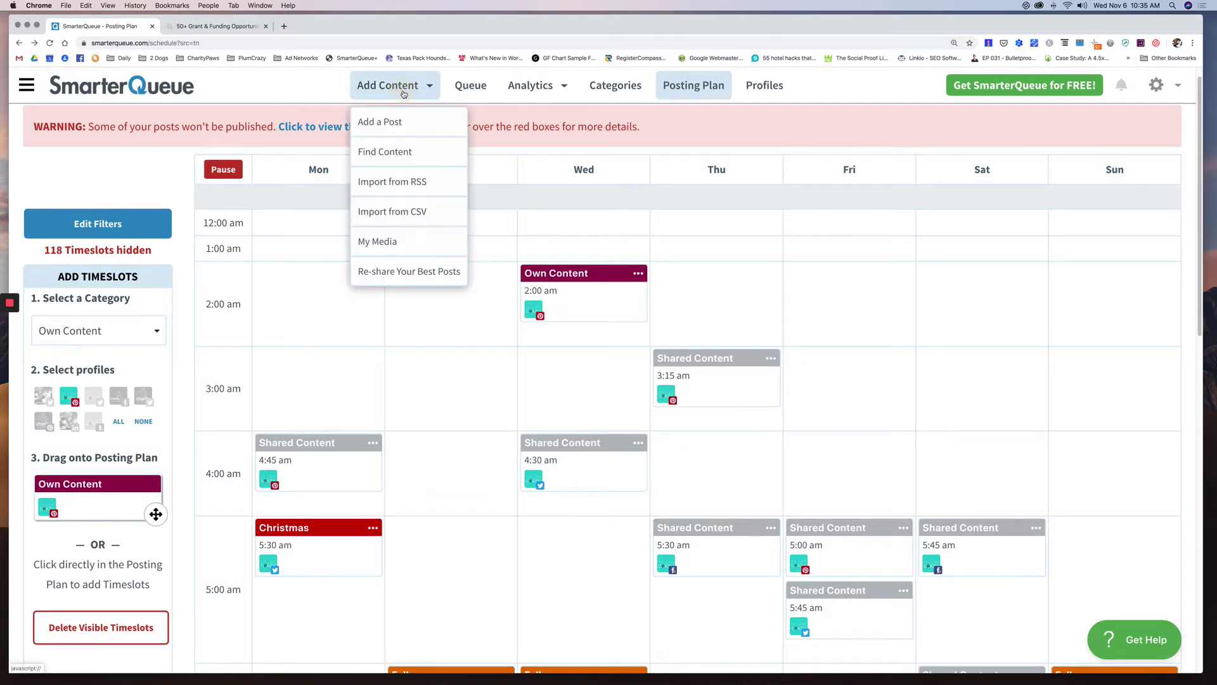
pyautogui.click(387, 152)
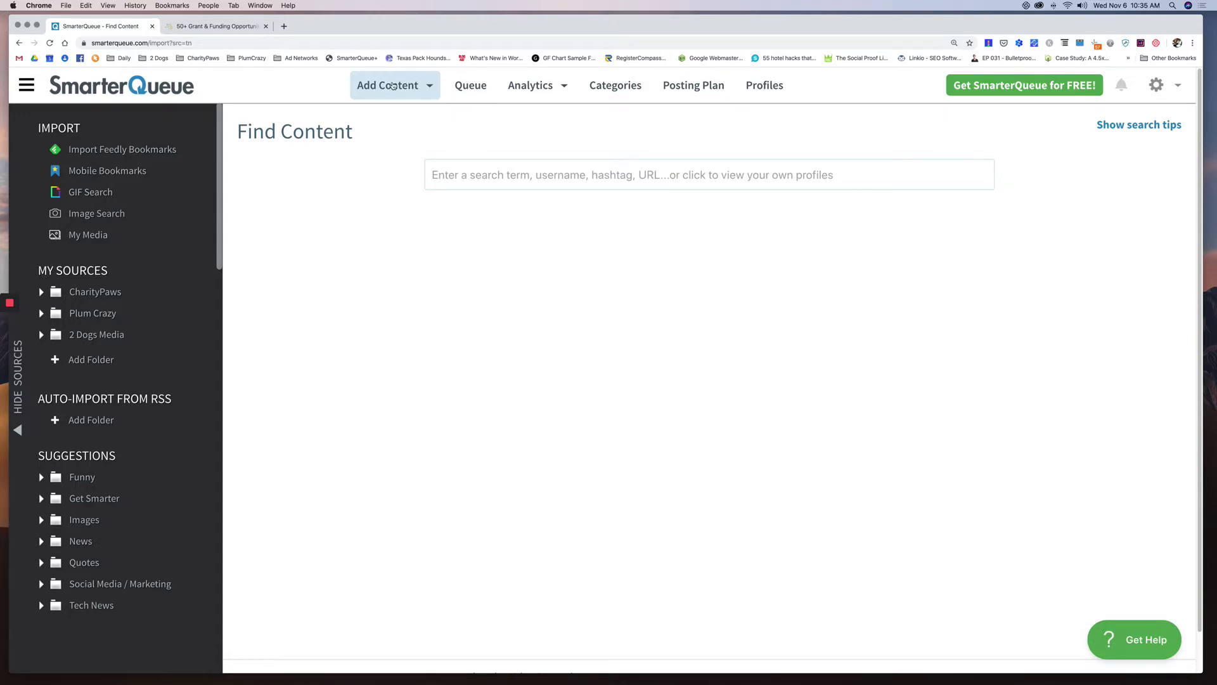
pyautogui.click(389, 85)
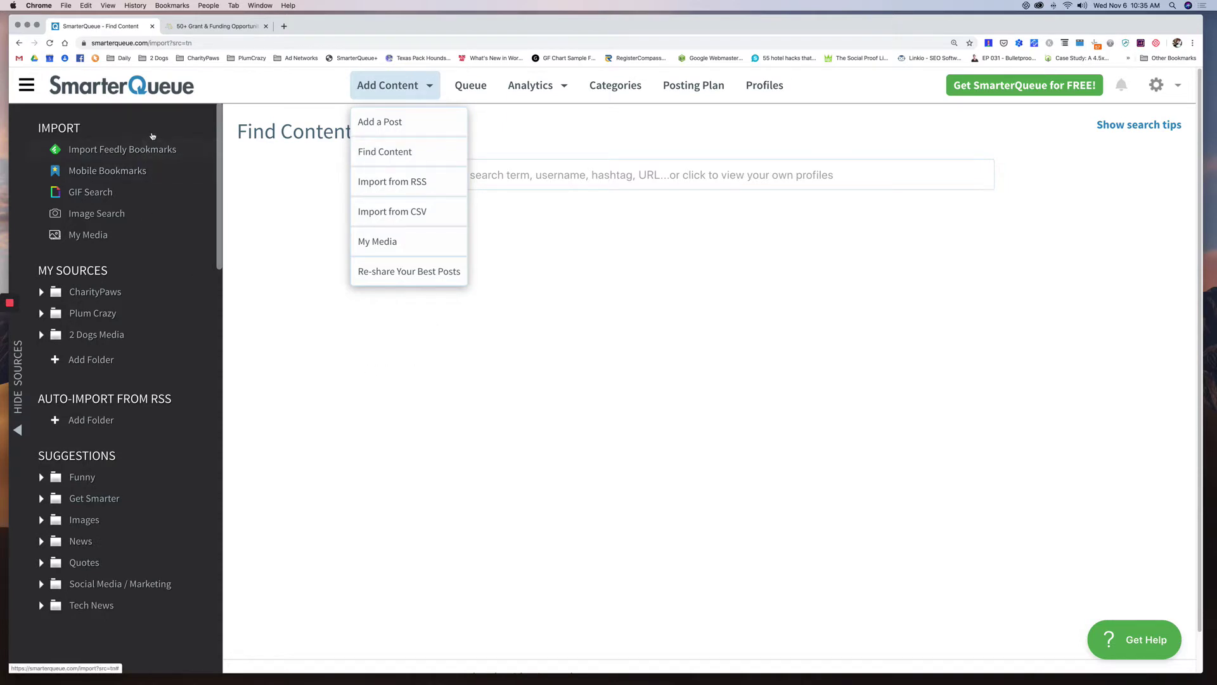
# Step: Expand the Funny and Social Media / Marketing suggestion folders
pyautogui.scroll(-2, 42, 480)
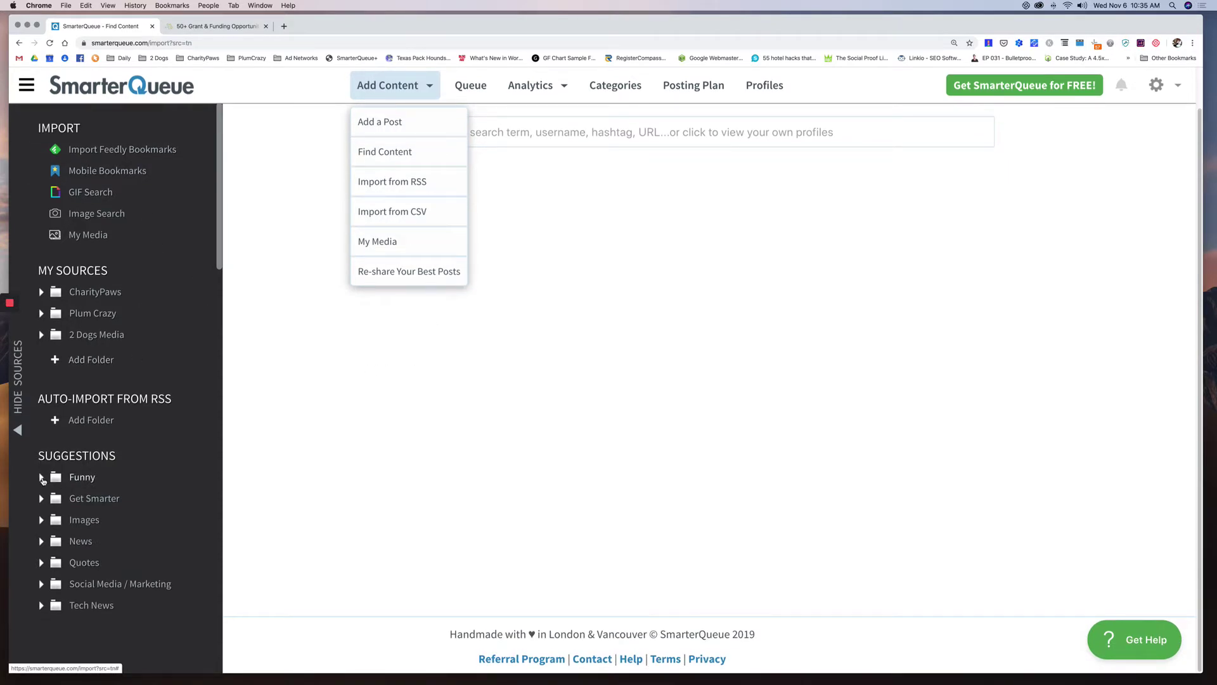
pyautogui.click(42, 477)
pyautogui.scroll(-1, 98, 574)
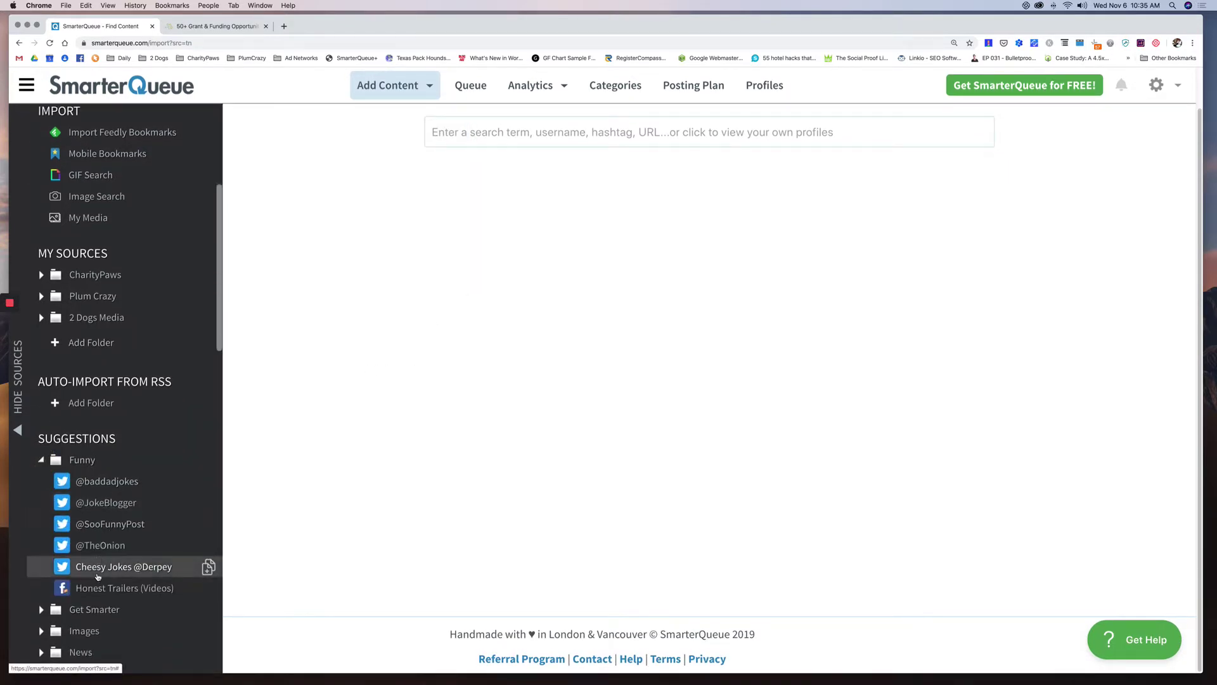
pyautogui.scroll(-3, 98, 575)
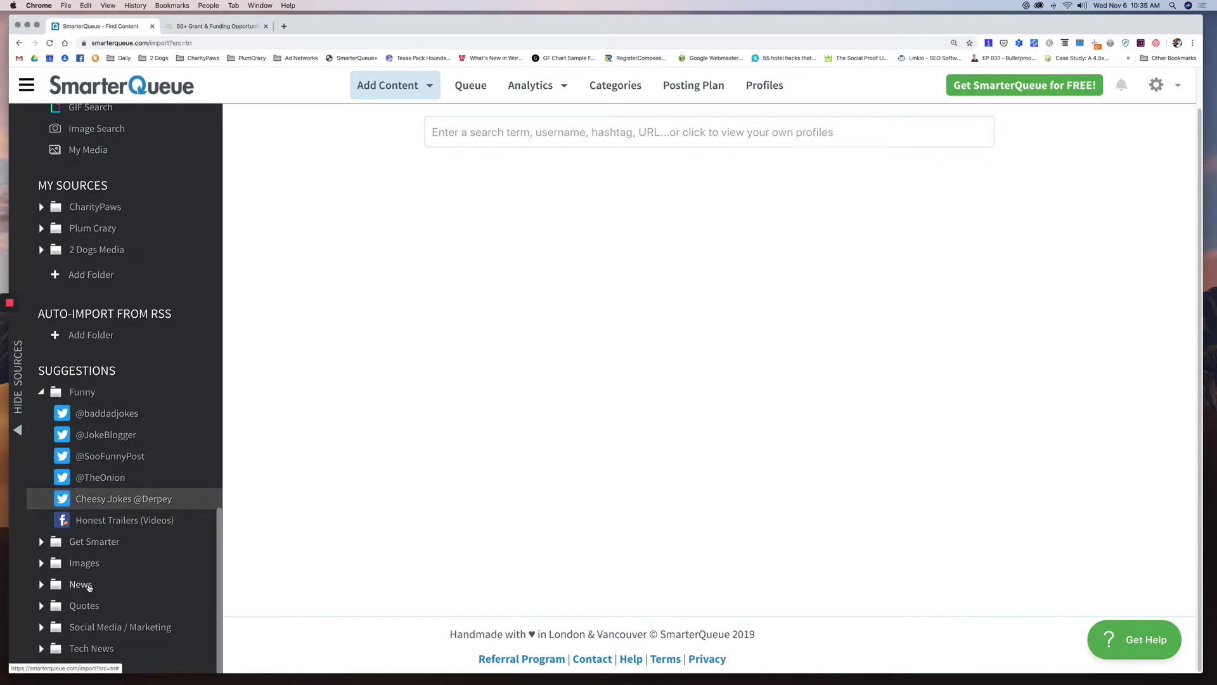
pyautogui.click(41, 628)
pyautogui.scroll(-10, 102, 449)
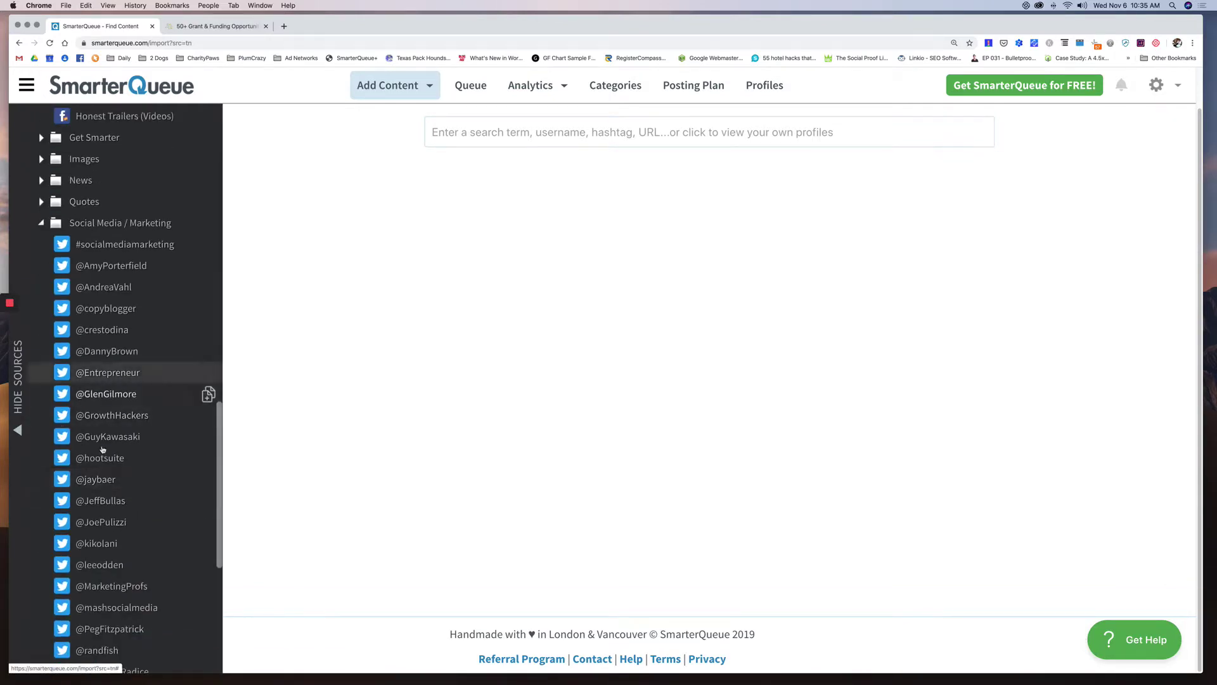
pyautogui.click(106, 267)
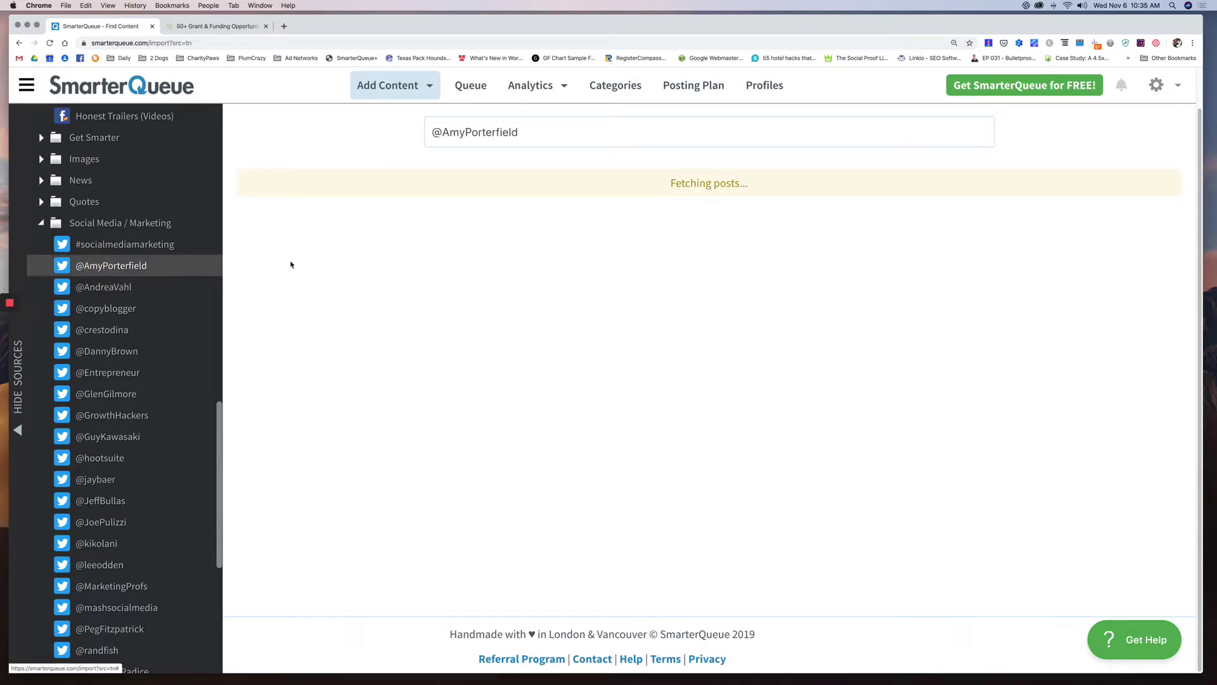
pyautogui.click(674, 504)
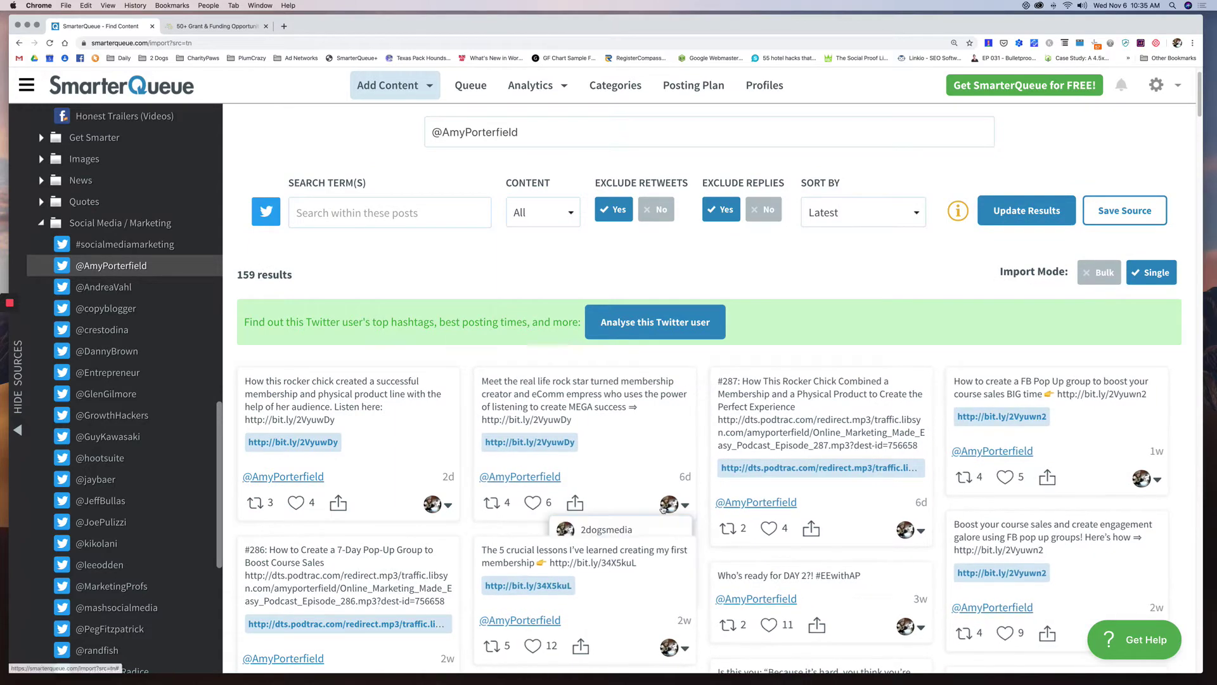
pyautogui.scroll(2, 663, 508)
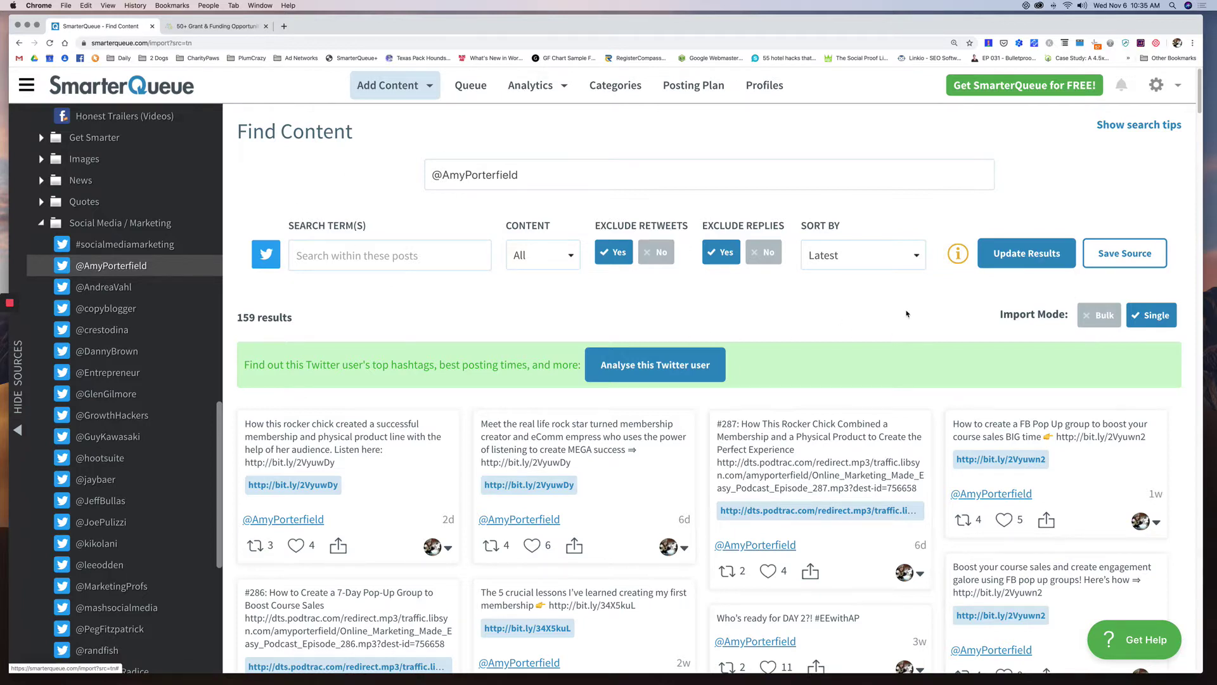
pyautogui.moveTo(959, 253)
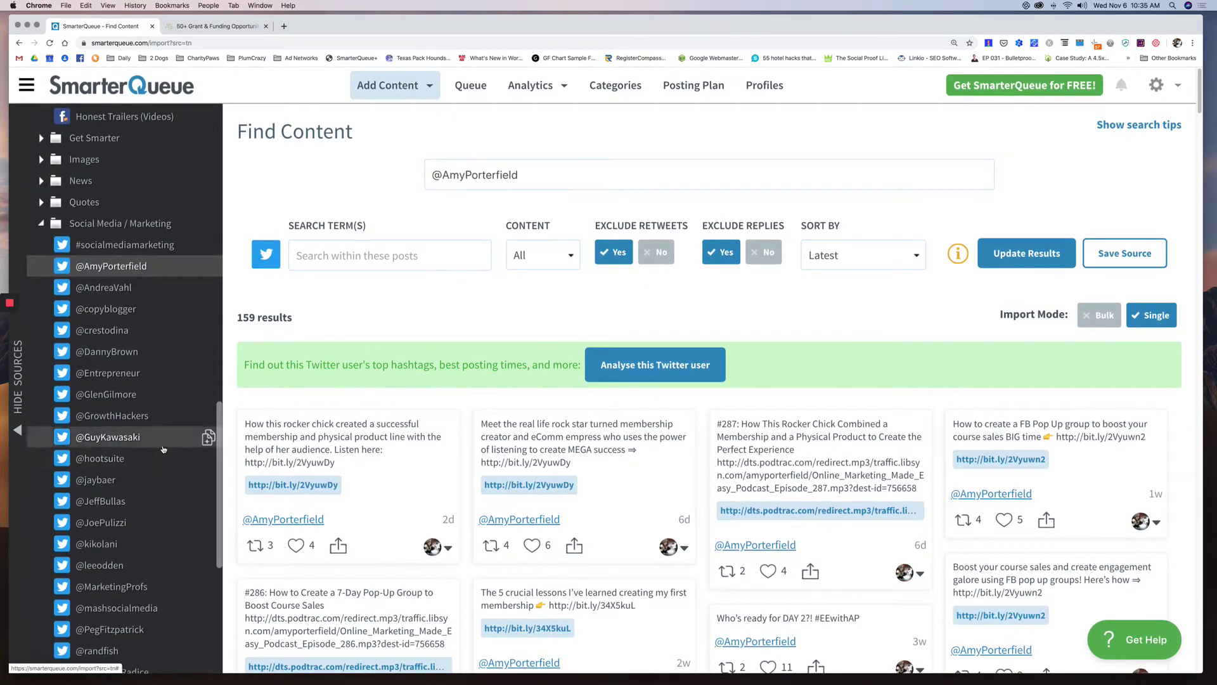
pyautogui.scroll(10, 163, 449)
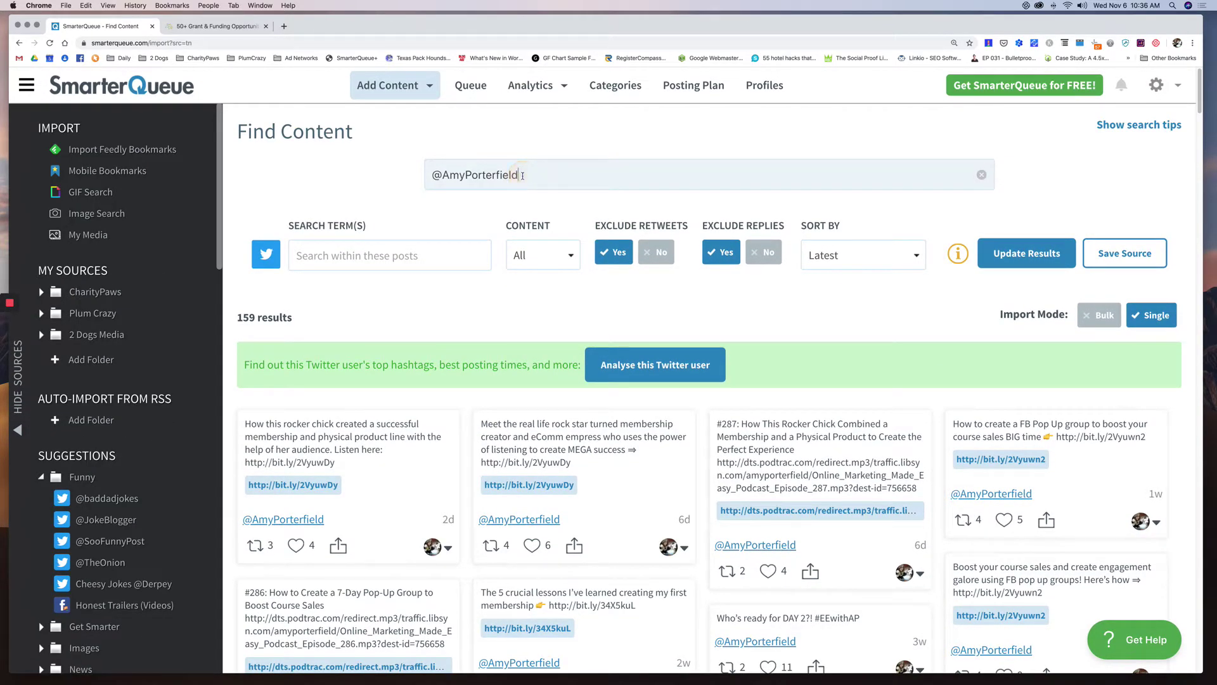
# Step: Search for charitypaws and load the CharityPaws Twitter profile's posts
pyautogui.doubleClick(479, 175)
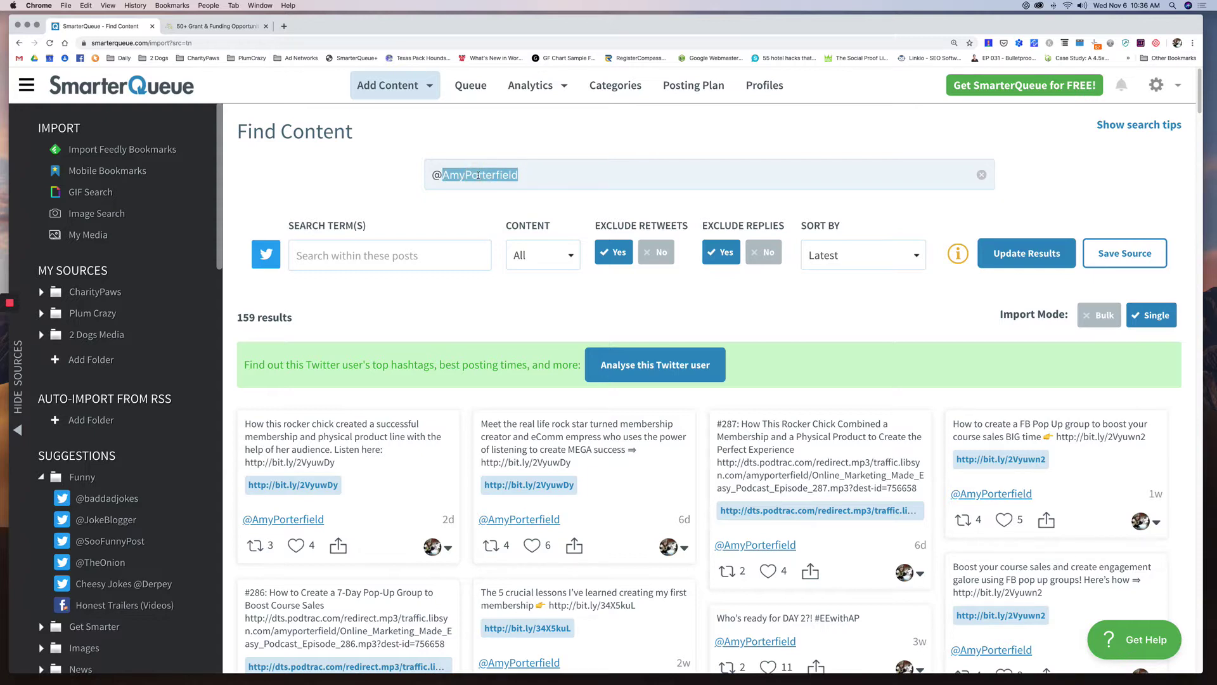
pyautogui.write('ch')
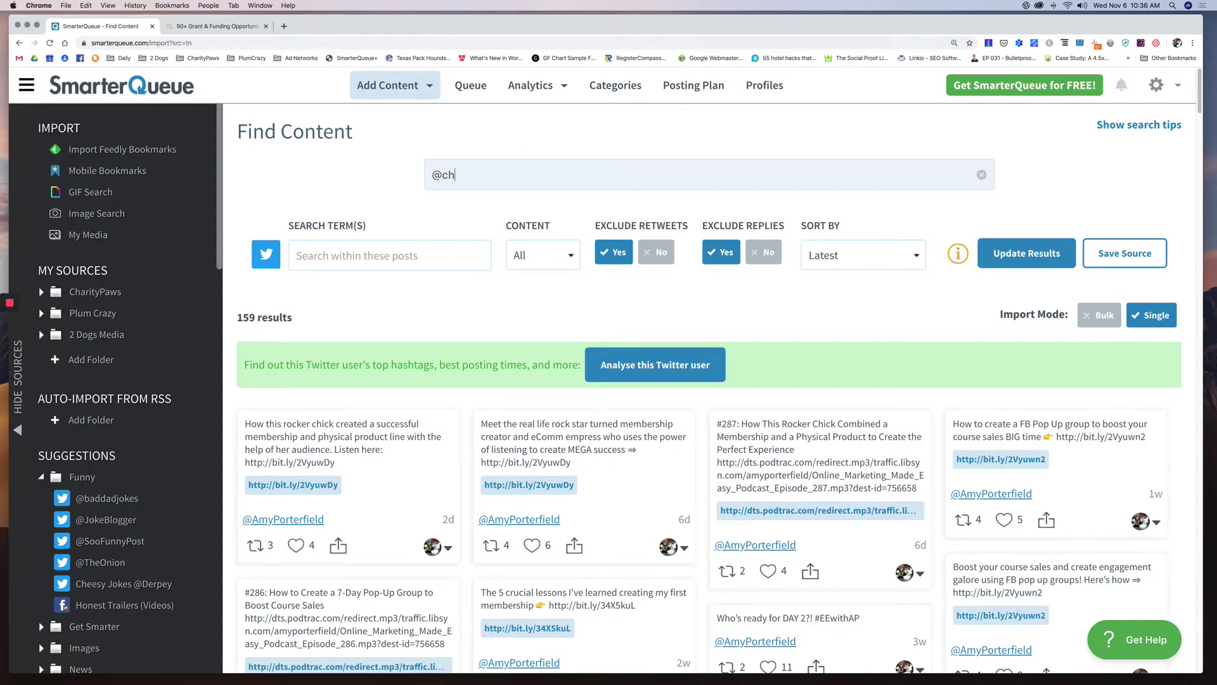
pyautogui.write('aritypaws')
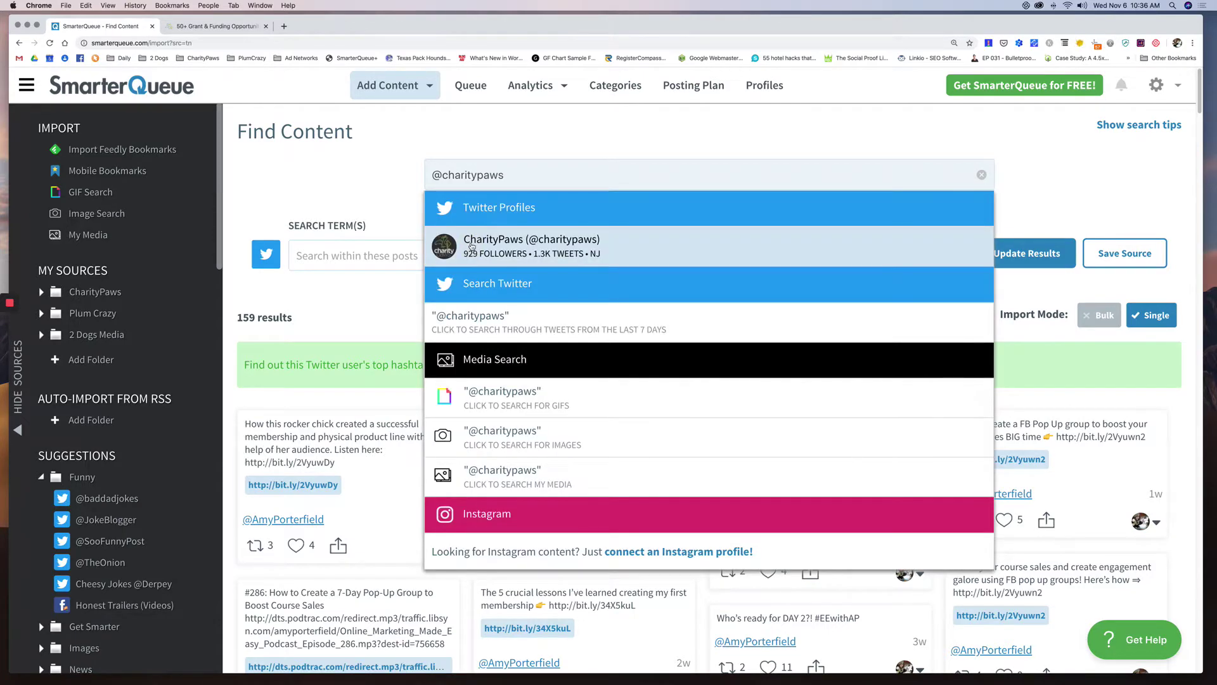
pyautogui.click(471, 247)
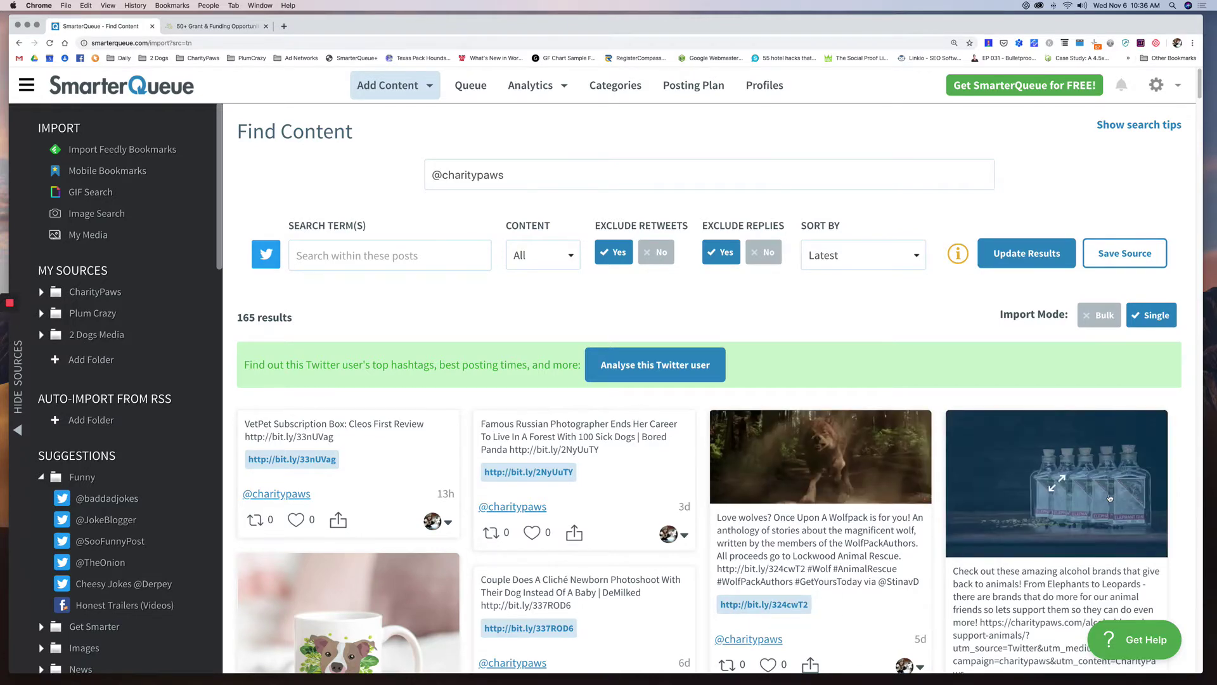
# Step: Replace the search with #seo and search Twitter for it
pyautogui.moveTo(434, 176); pyautogui.dragTo(513, 172)
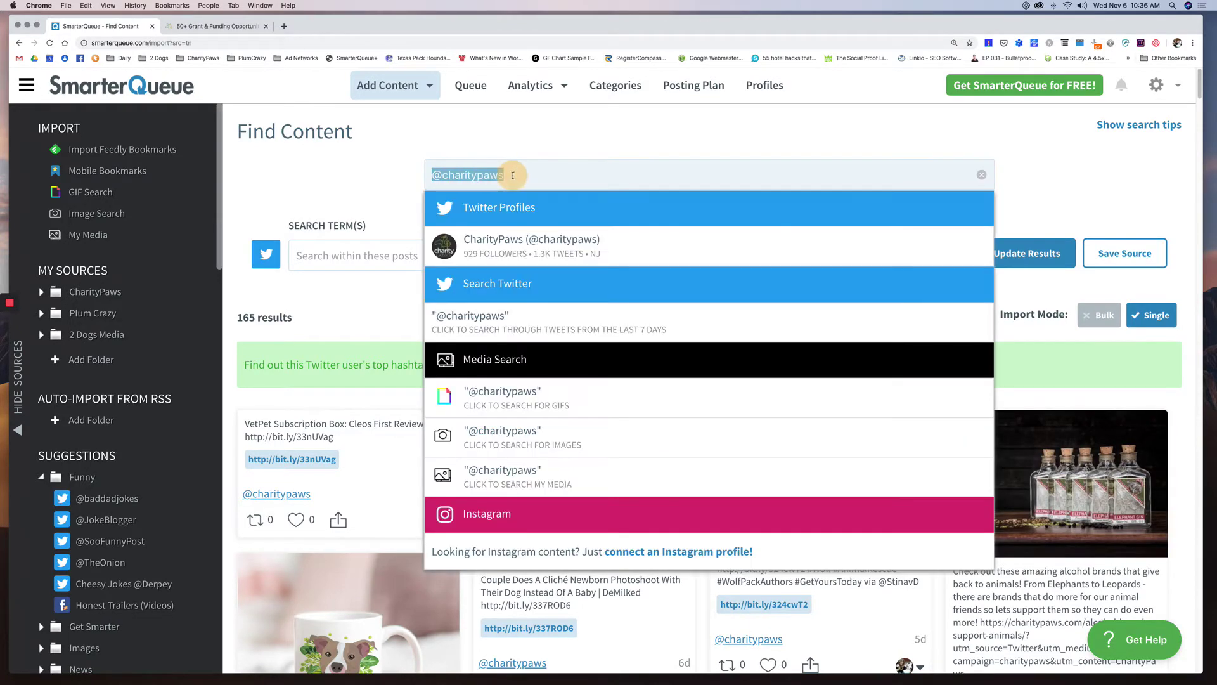
pyautogui.write('#seo')
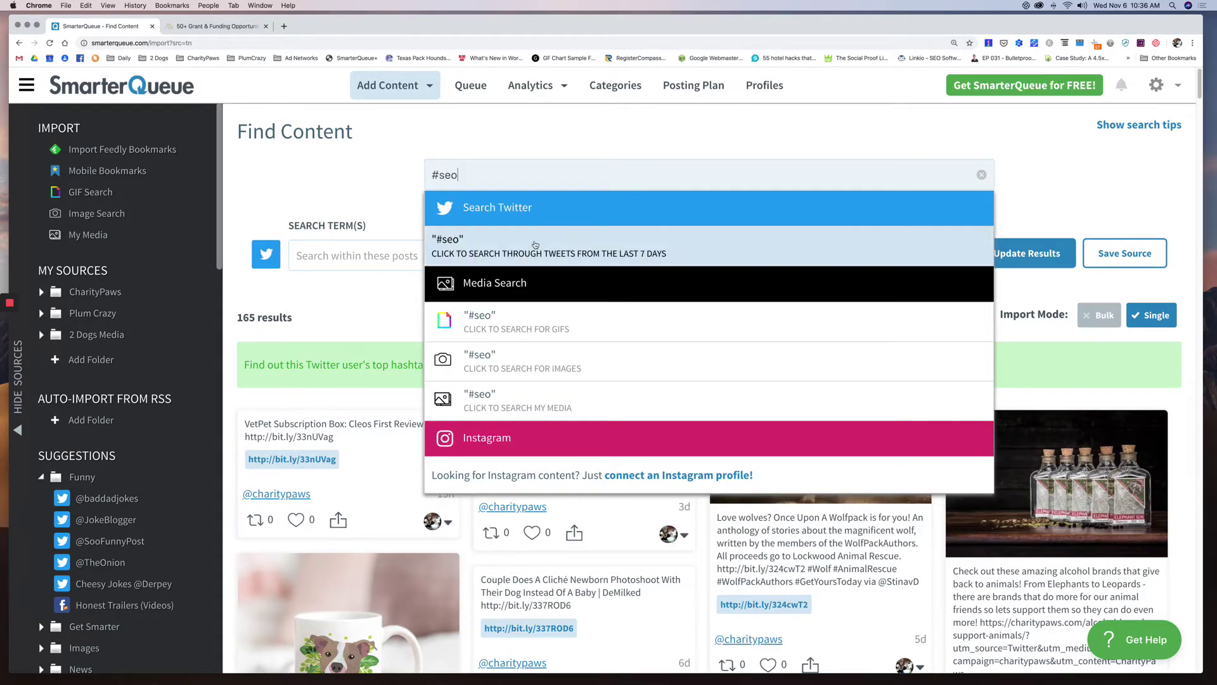
pyautogui.click(534, 249)
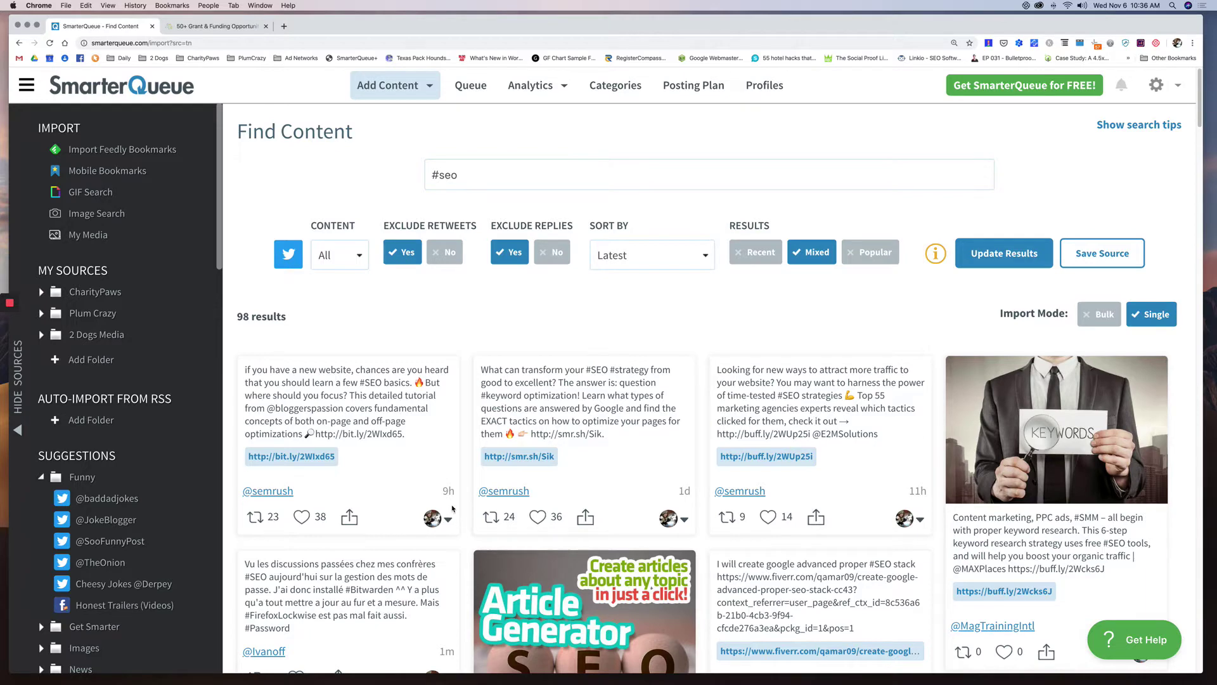
# Step: Share the first #seo post in full as Shared Content to 2dogsmedia's Twitter and save it
pyautogui.click(349, 516)
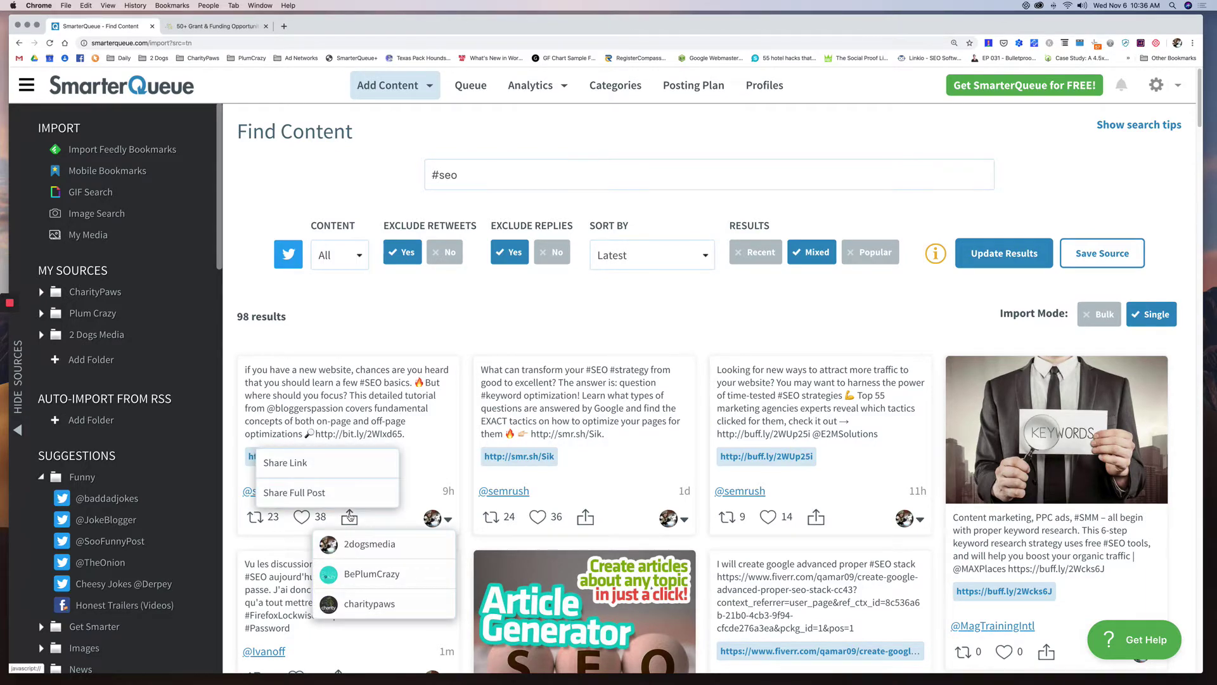
pyautogui.click(346, 498)
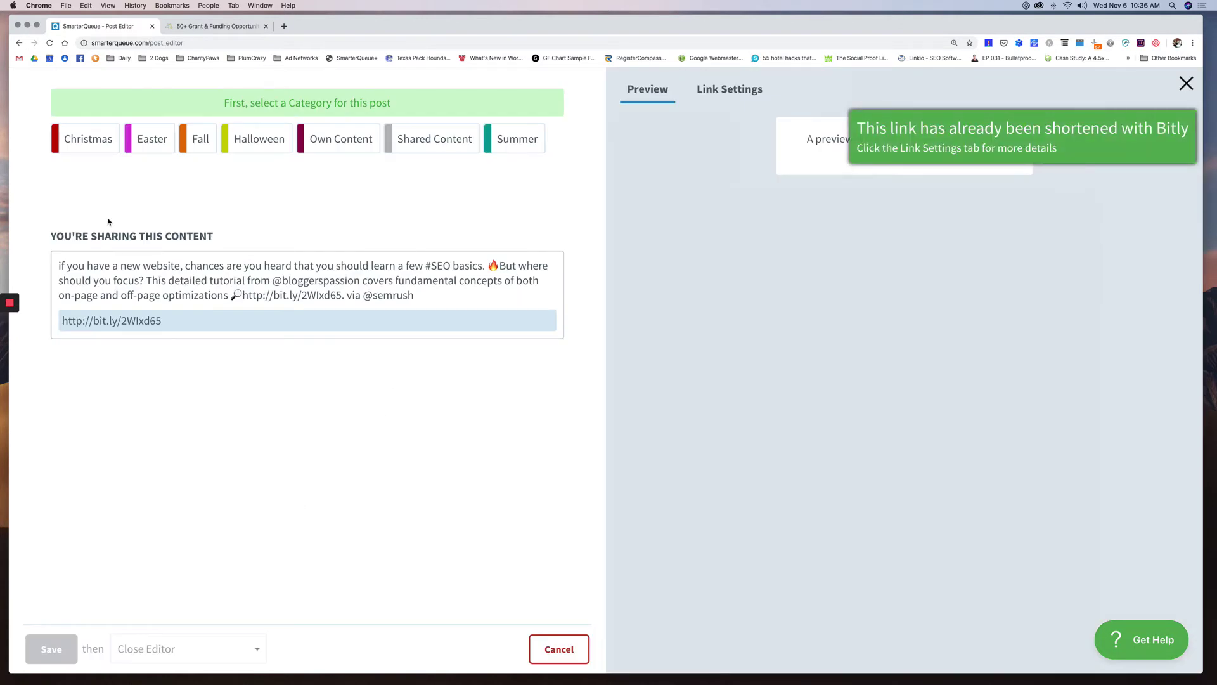
pyautogui.click(435, 138)
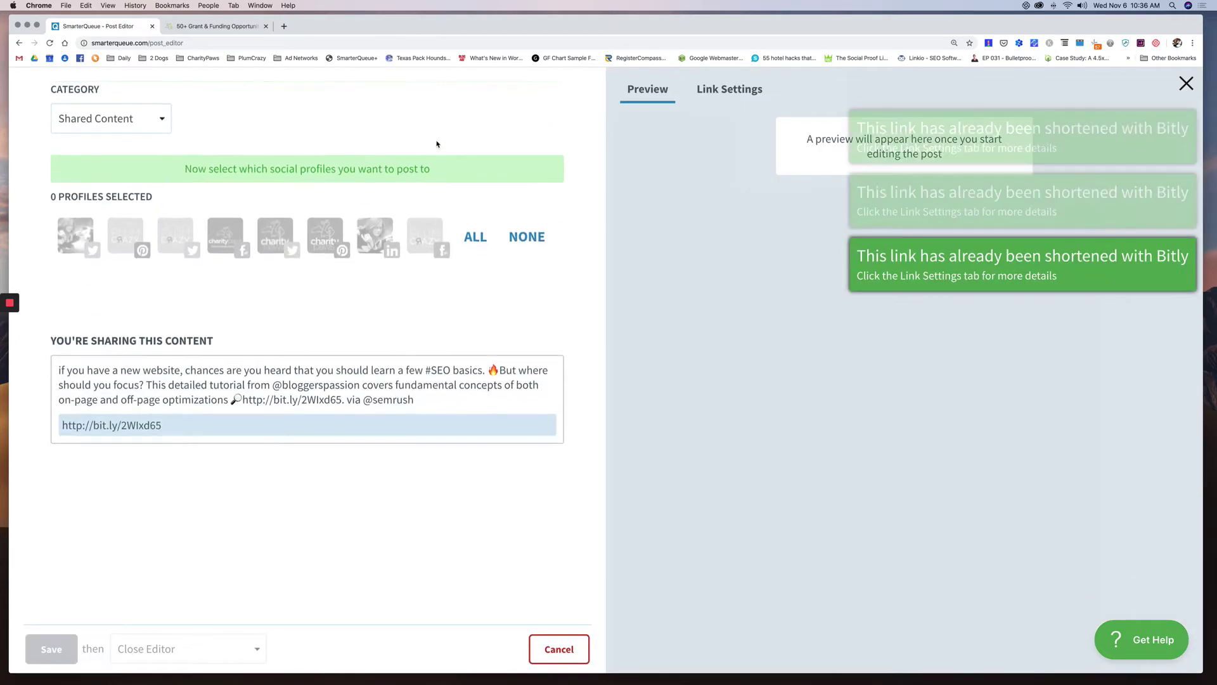
pyautogui.click(75, 232)
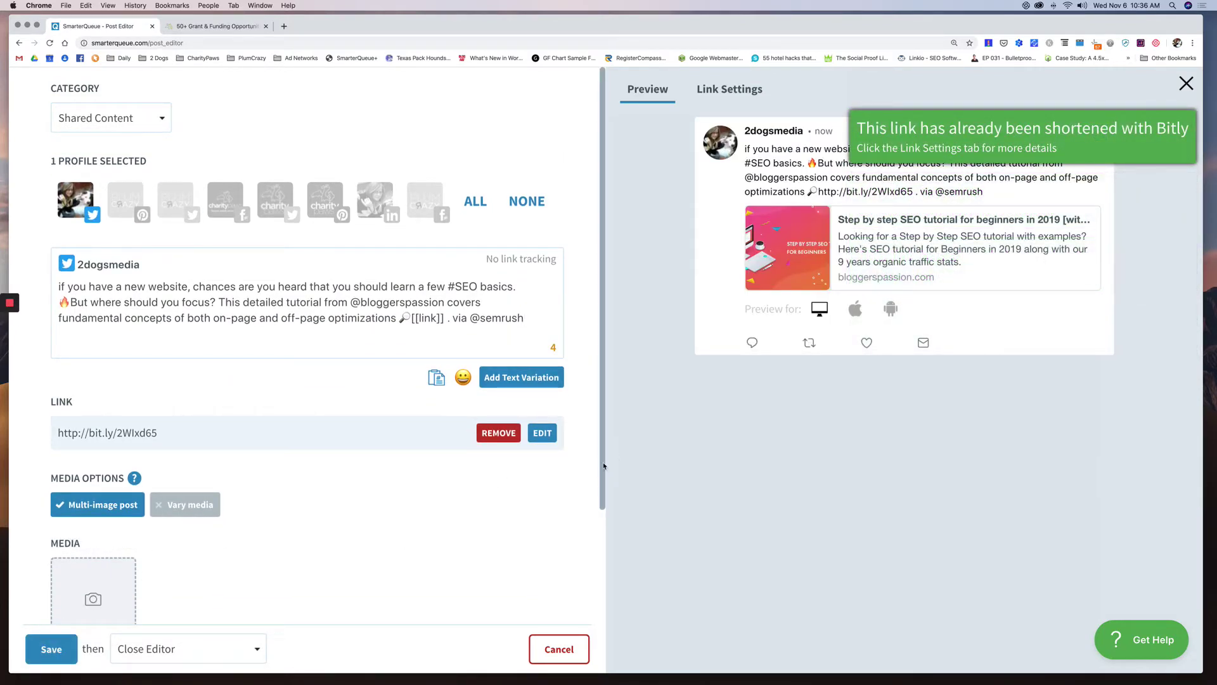
pyautogui.scroll(-5, 599, 472)
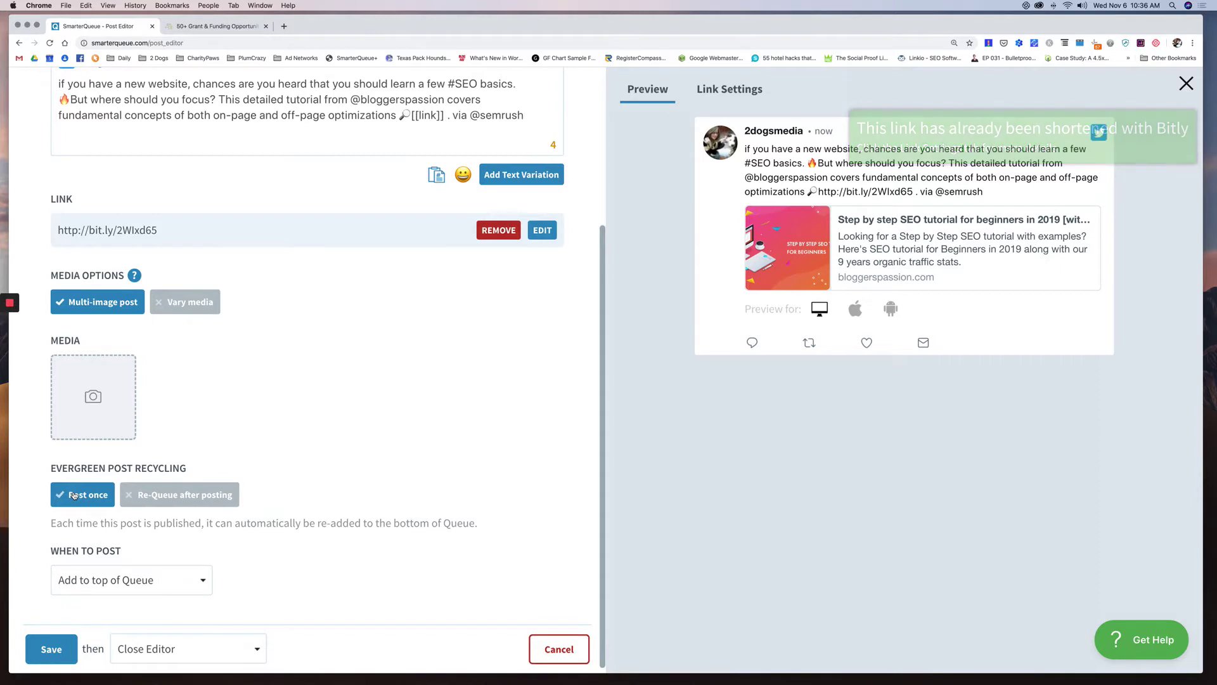
pyautogui.click(50, 653)
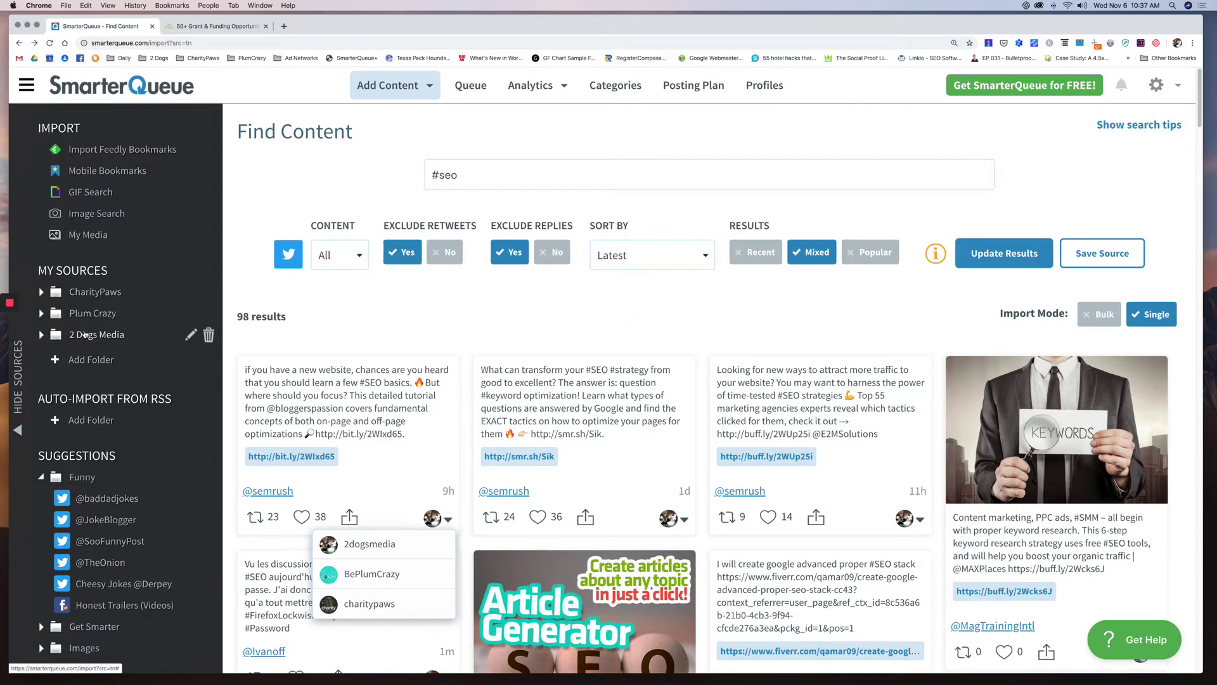
# Step: Expand CharityPaws and 2 Dogs Media under My Sources, then load the 2 Dogs Media – NJ Web Design feed
pyautogui.click(42, 291)
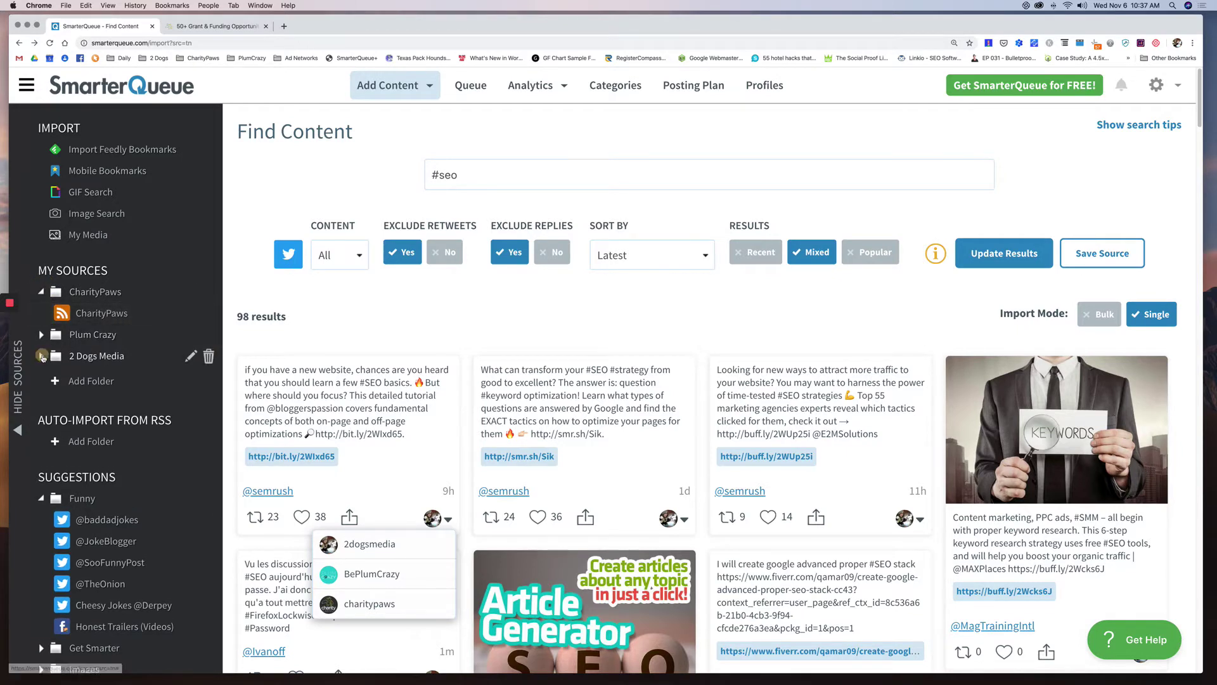
pyautogui.click(41, 356)
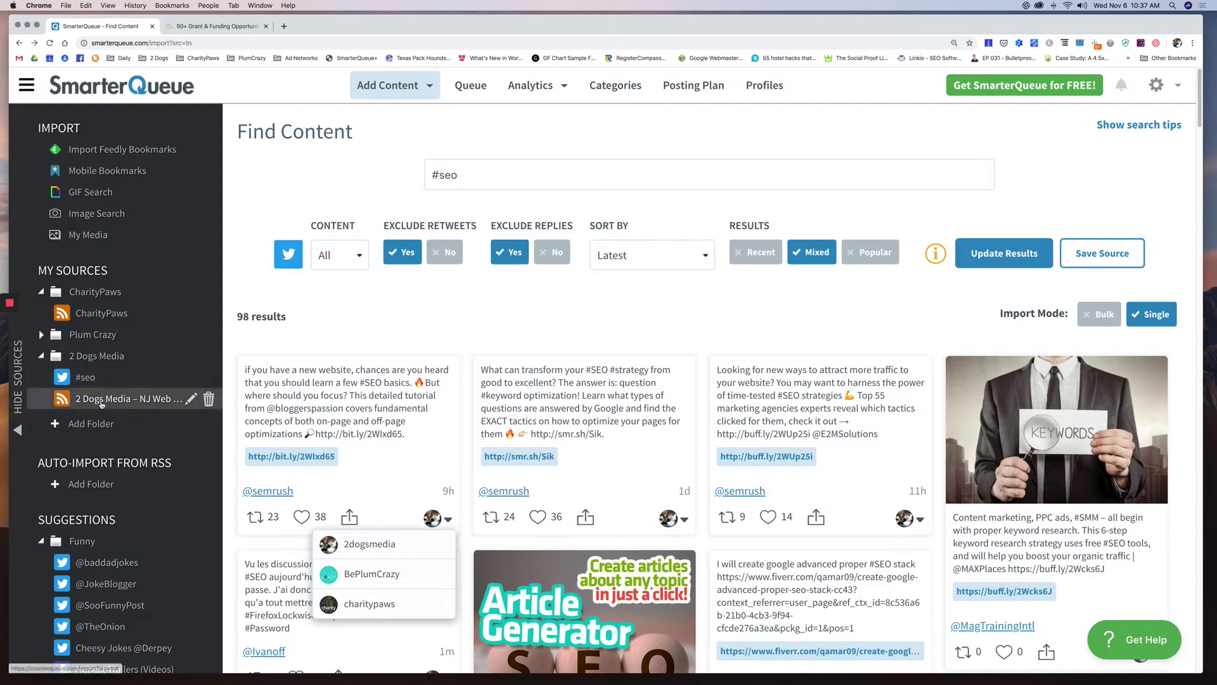
pyautogui.click(102, 398)
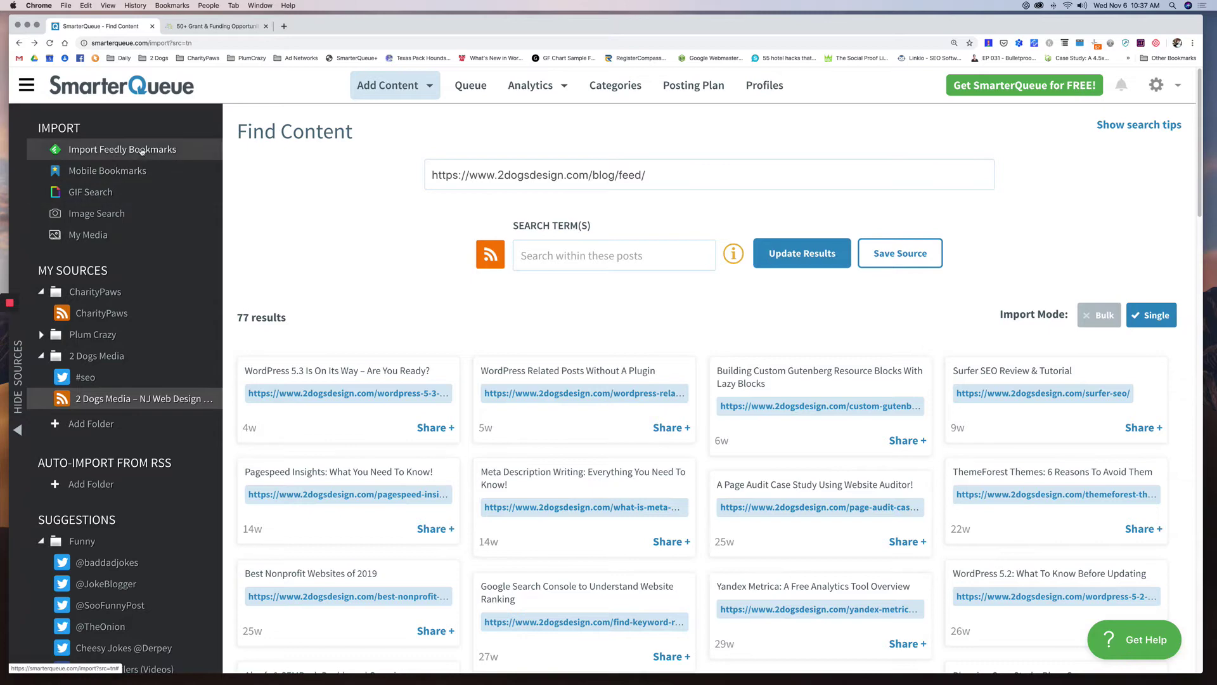
pyautogui.click(111, 193)
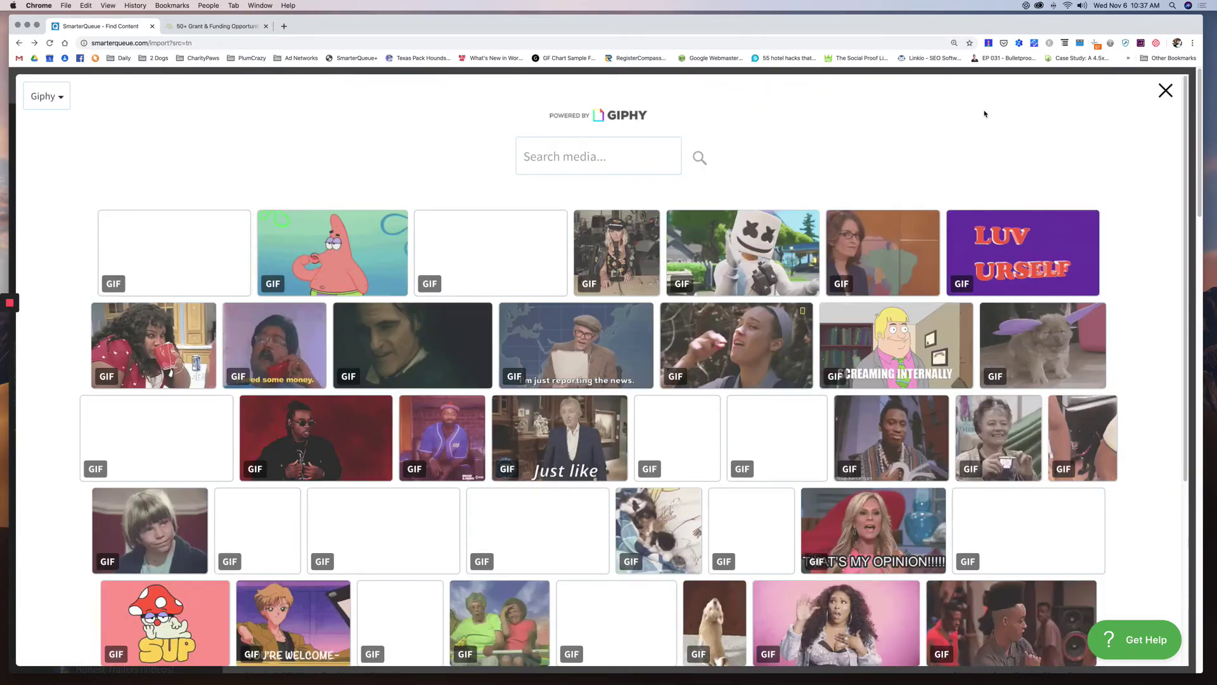
pyautogui.click(1167, 90)
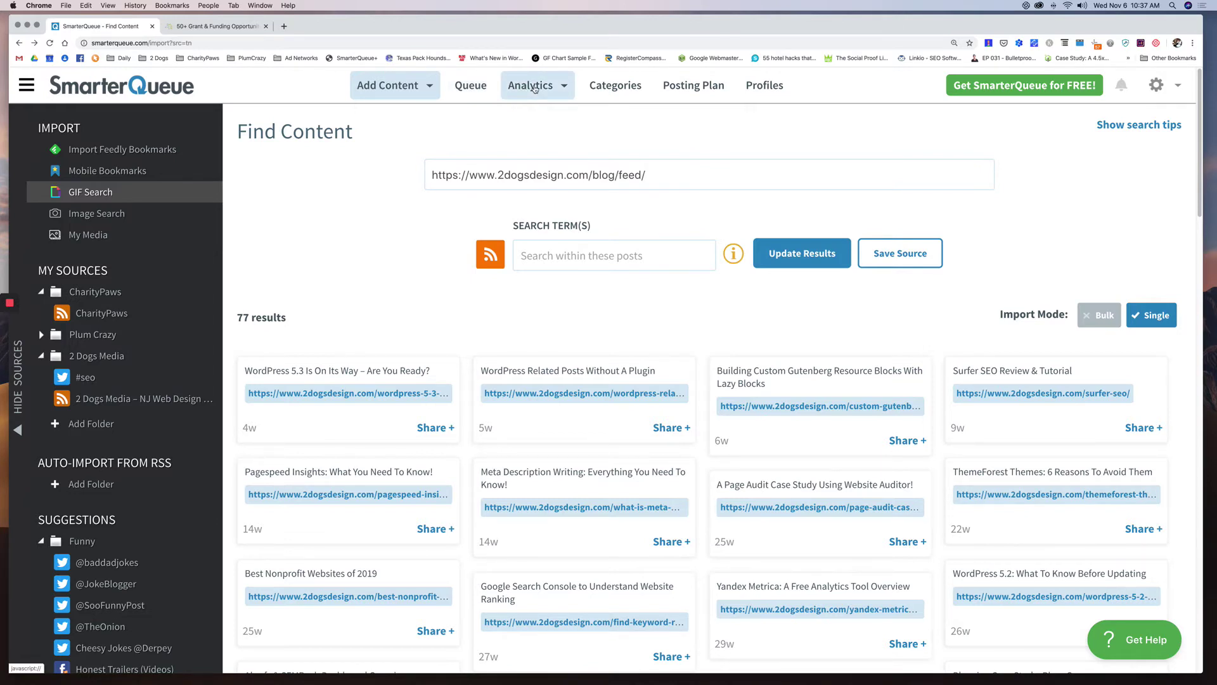
# Step: View Past Posts analytics sorted by Most Clicks
pyautogui.click(534, 88)
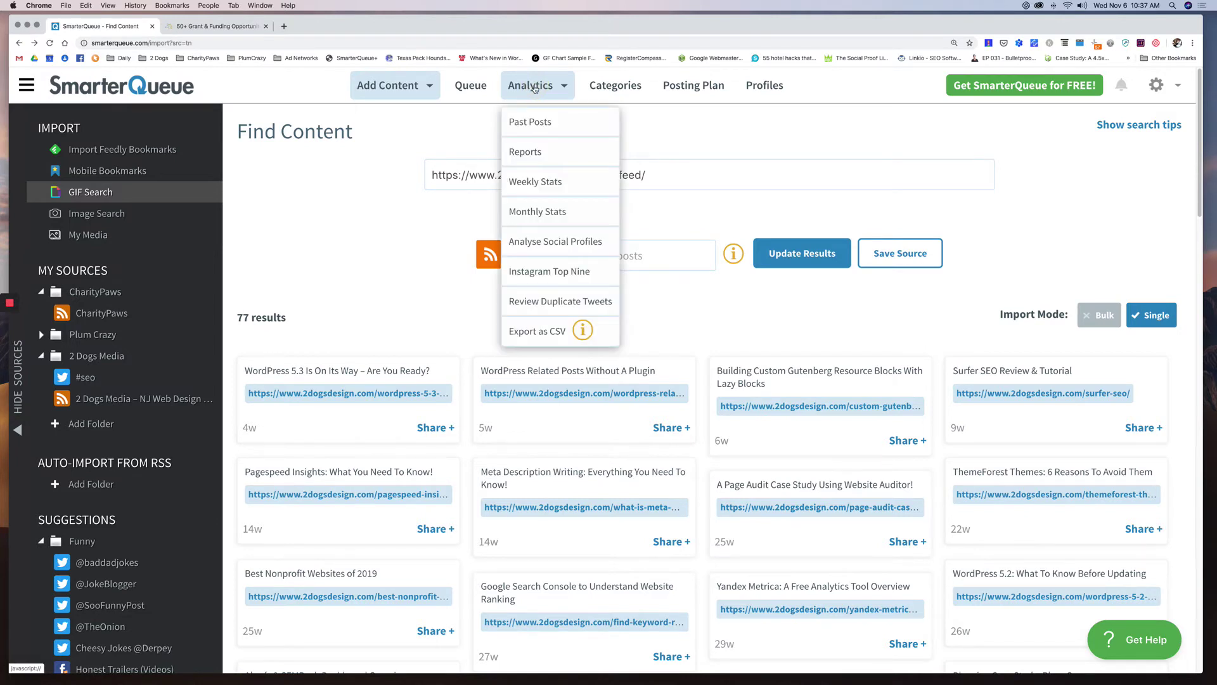
pyautogui.click(531, 124)
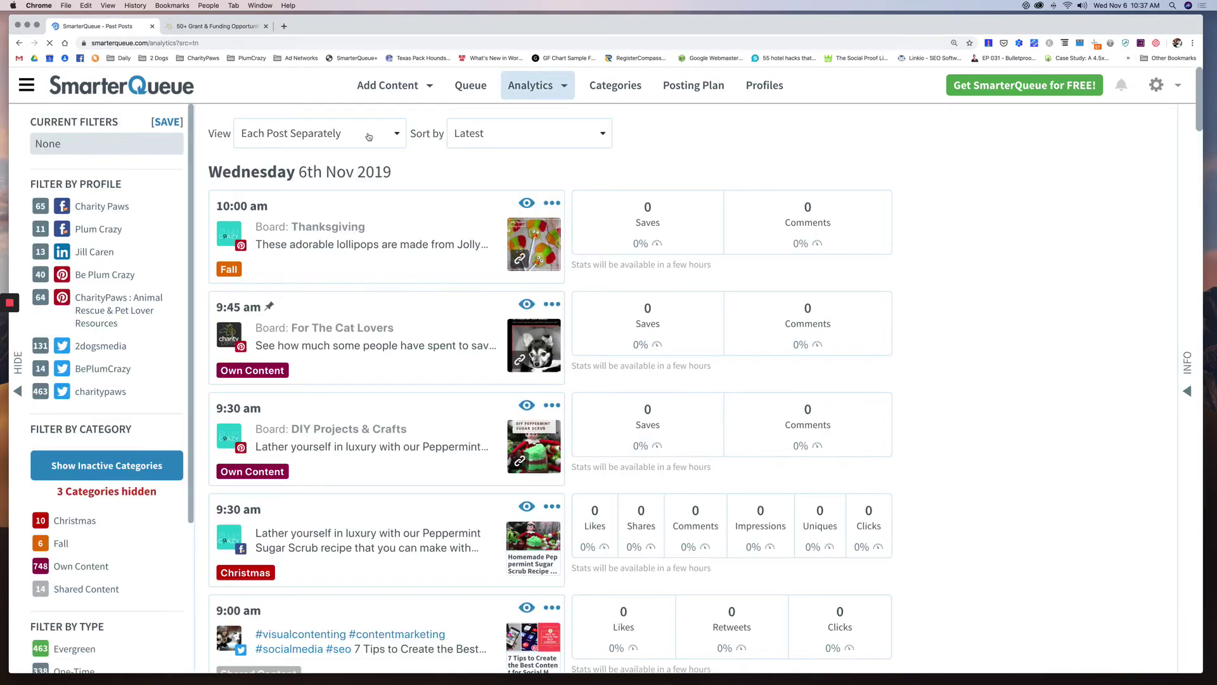
pyautogui.click(296, 133)
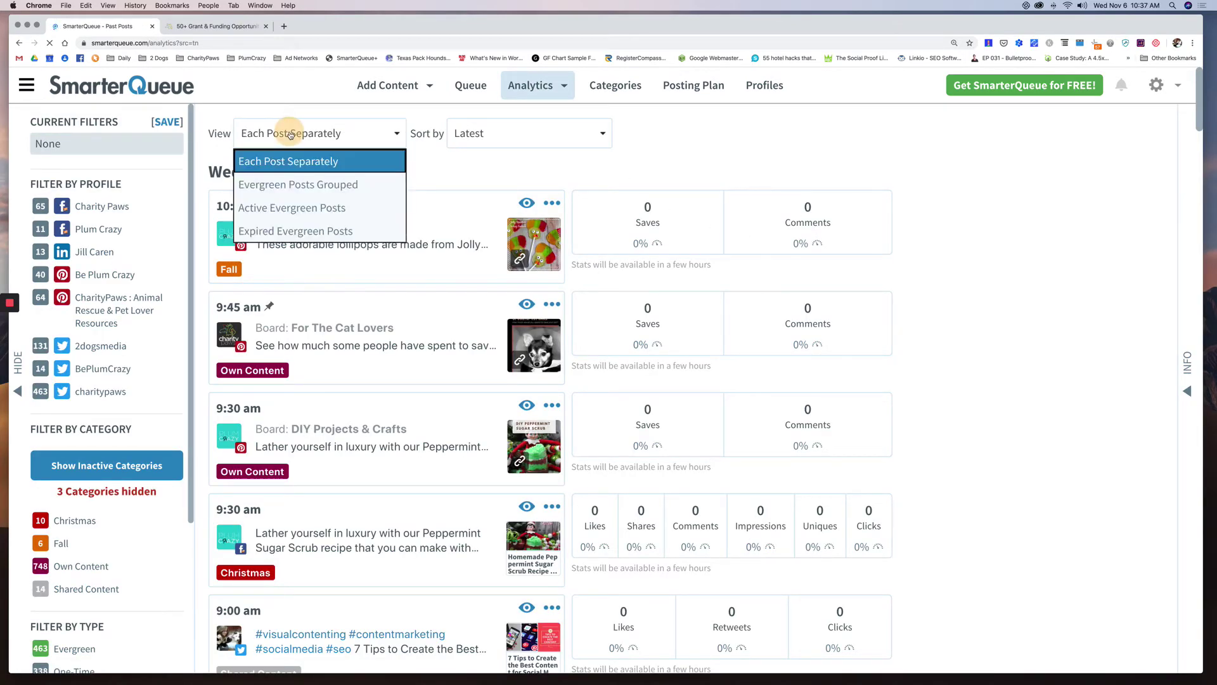
pyautogui.click(291, 134)
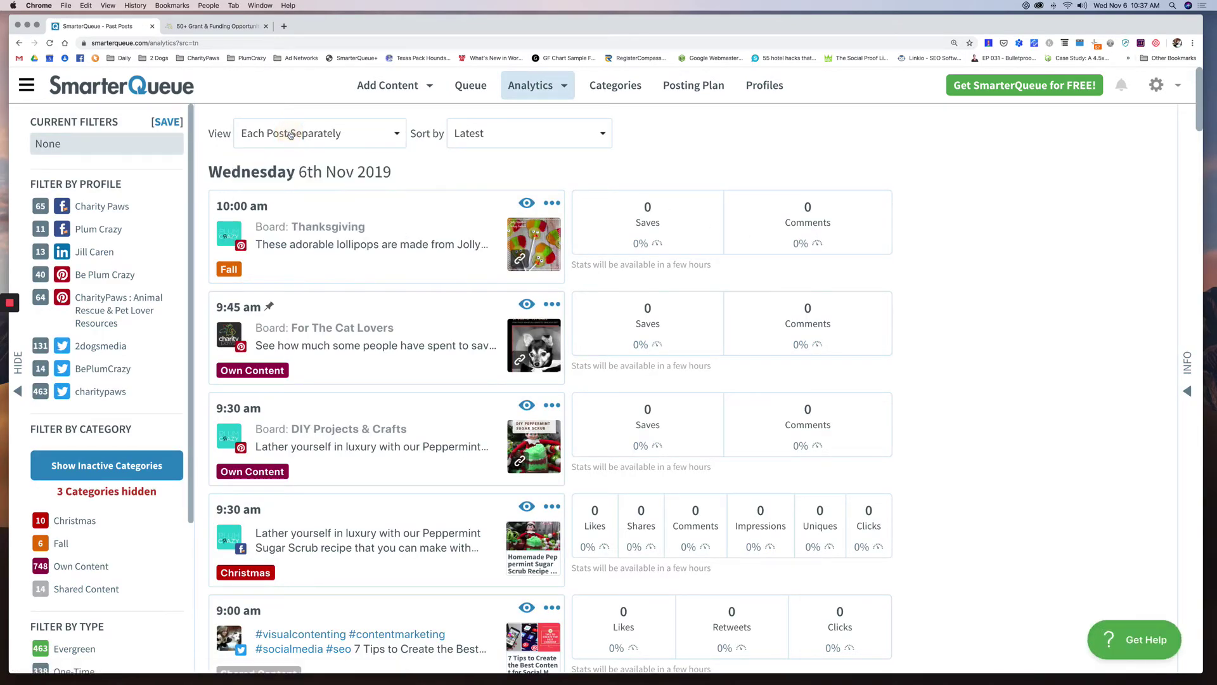
pyautogui.click(554, 142)
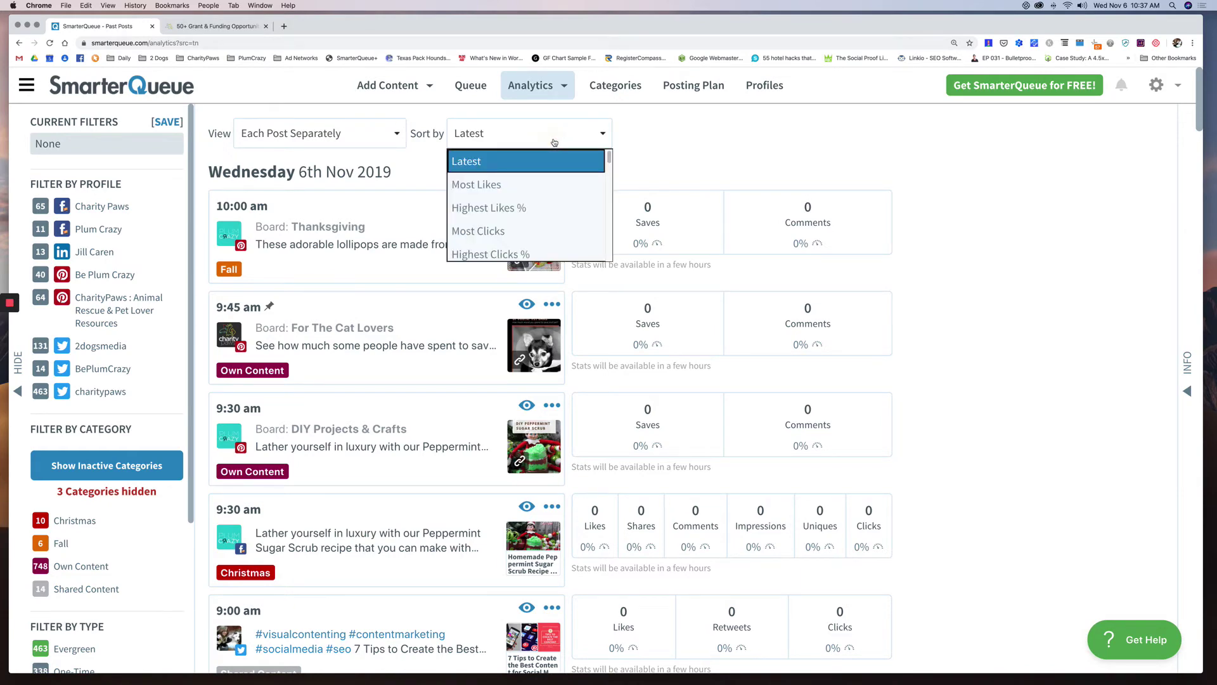
pyautogui.click(492, 233)
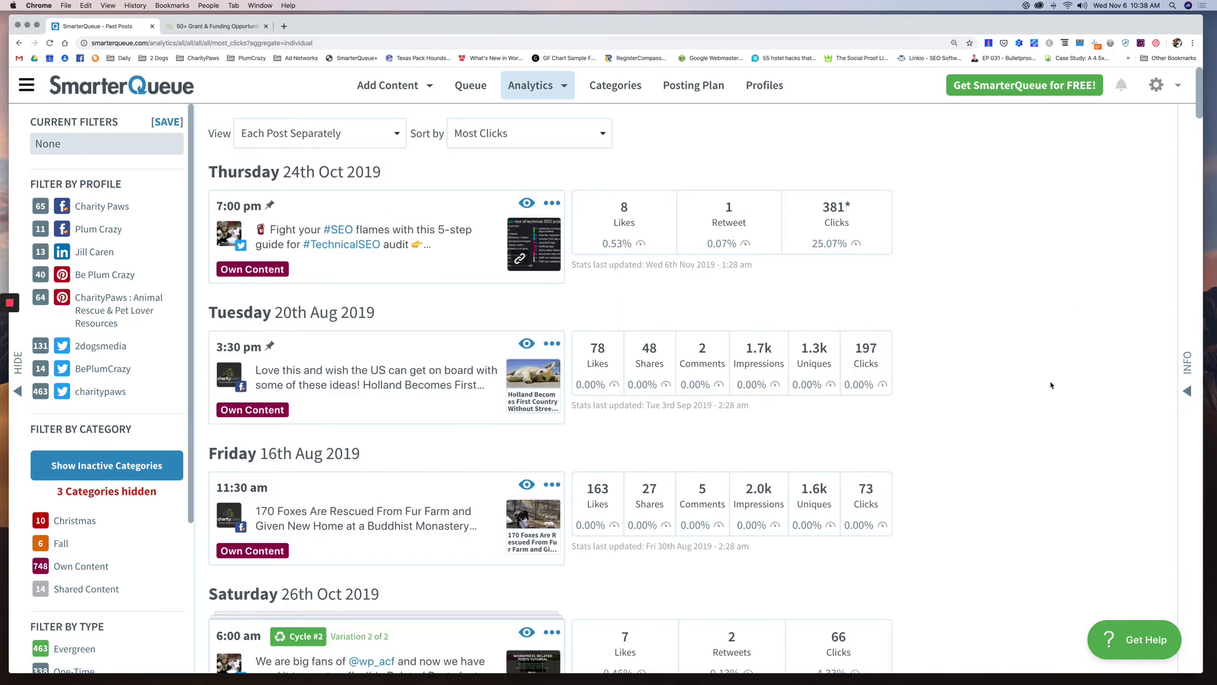
pyautogui.moveTo(835, 209)
pyautogui.scroll(-3, 868, 348)
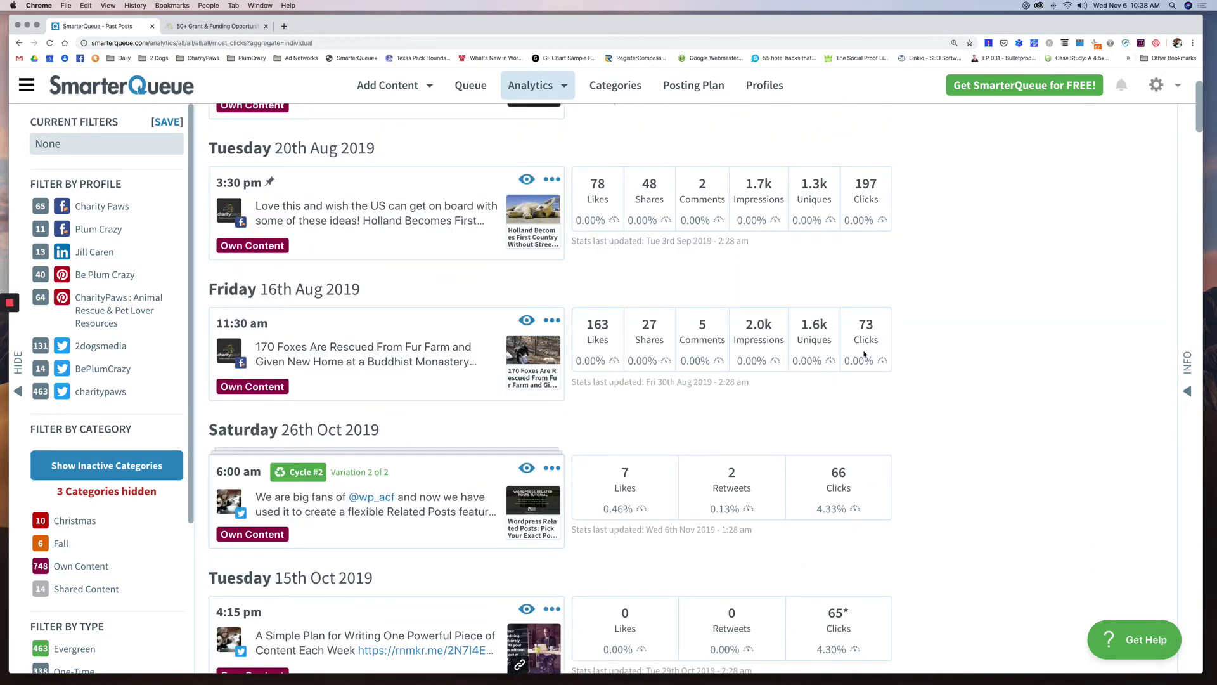
pyautogui.scroll(3, 836, 311)
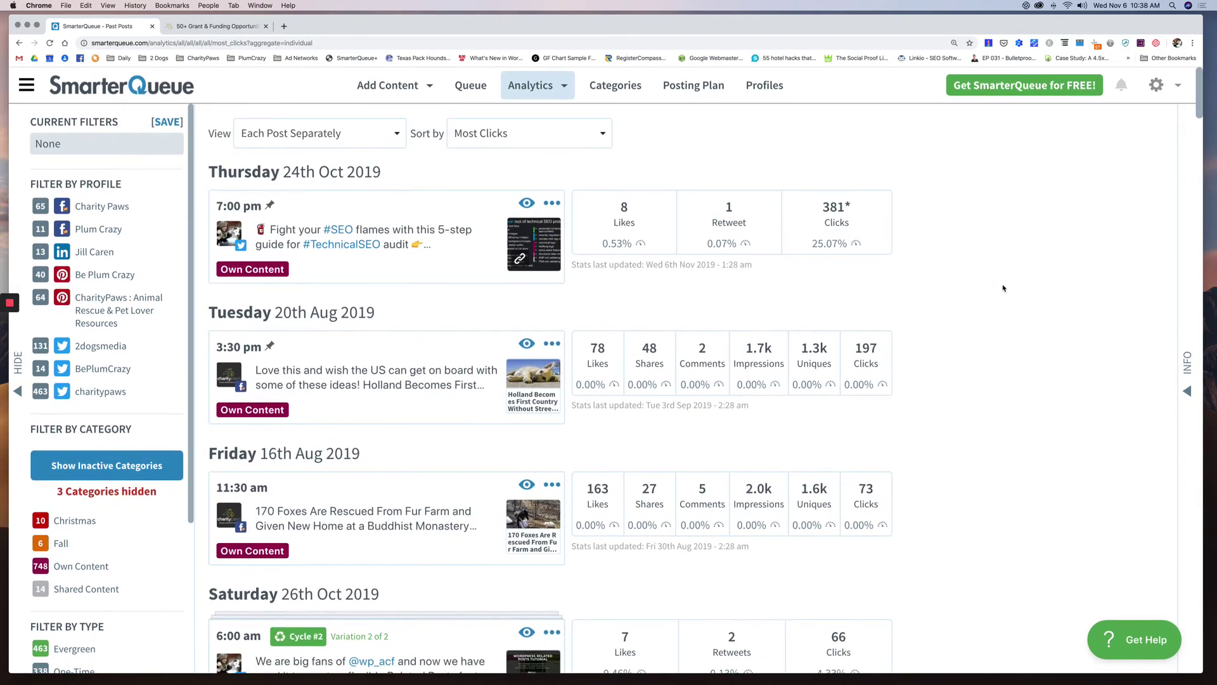
pyautogui.click(552, 137)
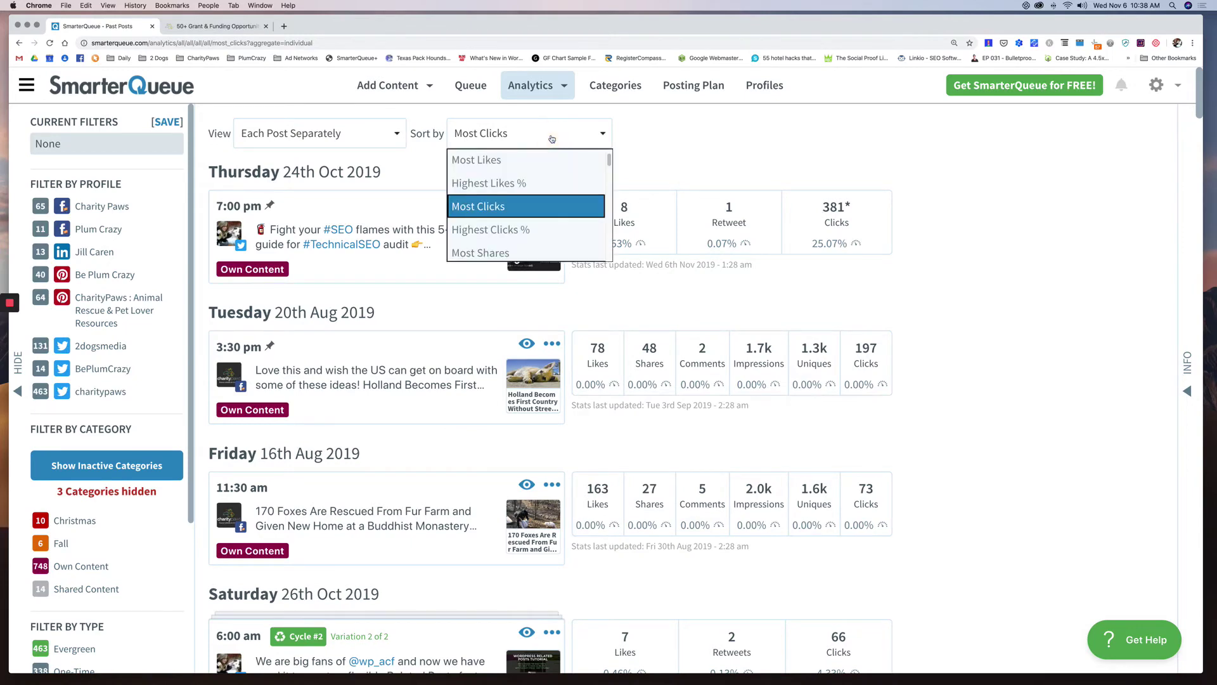
pyautogui.click(762, 156)
pyautogui.scroll(-4, 1077, 431)
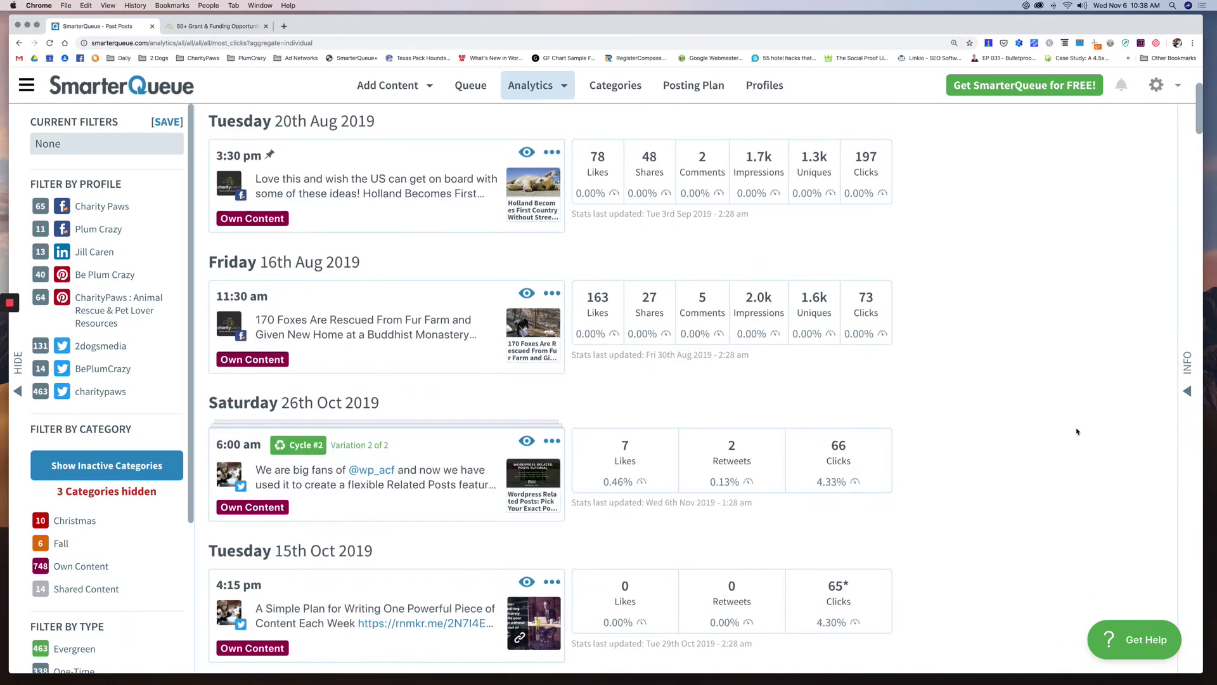
pyautogui.scroll(5, 1077, 431)
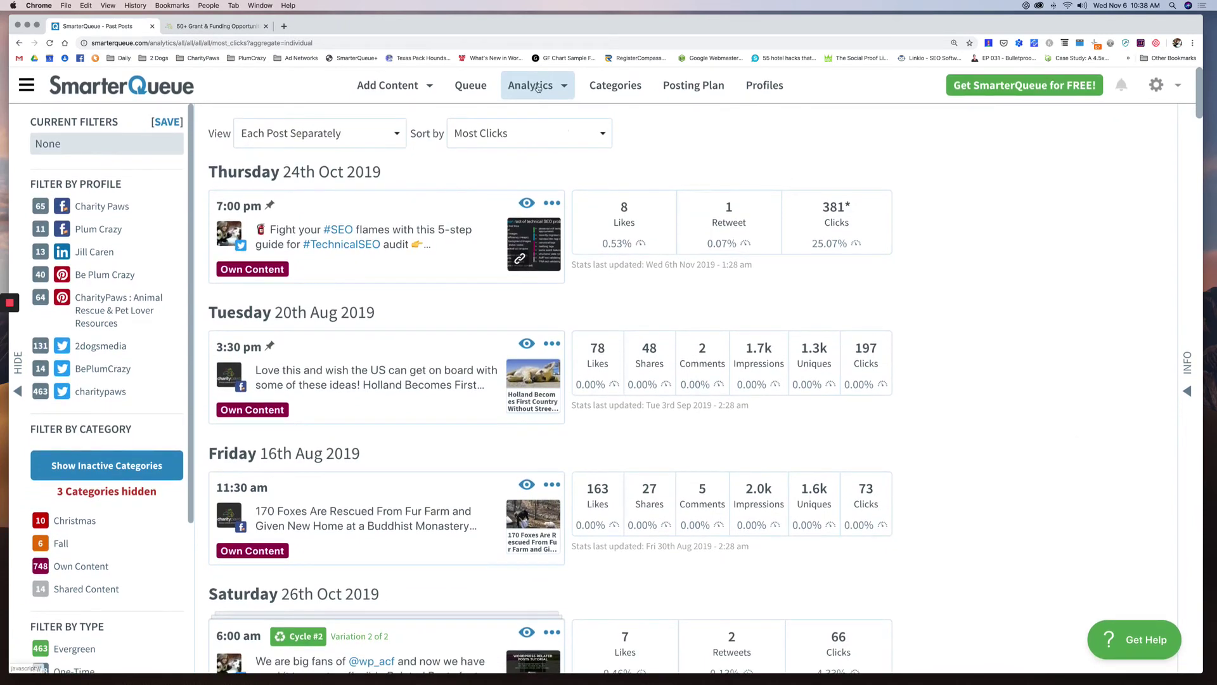
# Step: Switch to the Monthly Stats page for the last 2 months
pyautogui.click(535, 89)
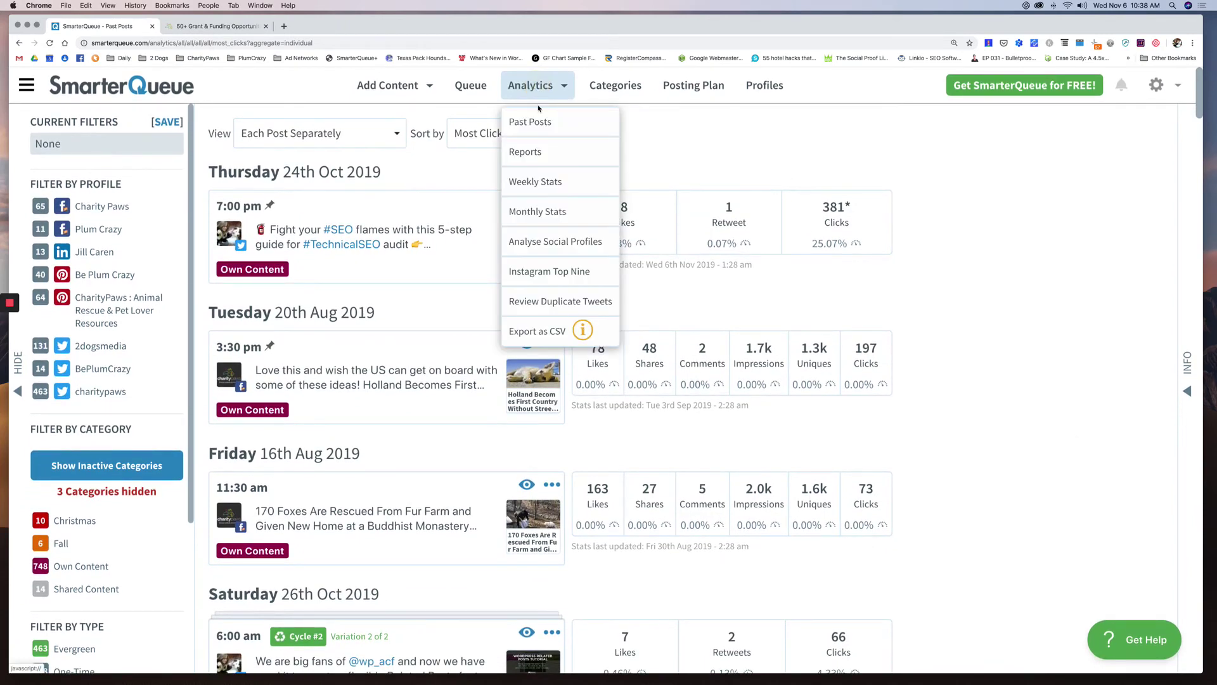
pyautogui.click(531, 213)
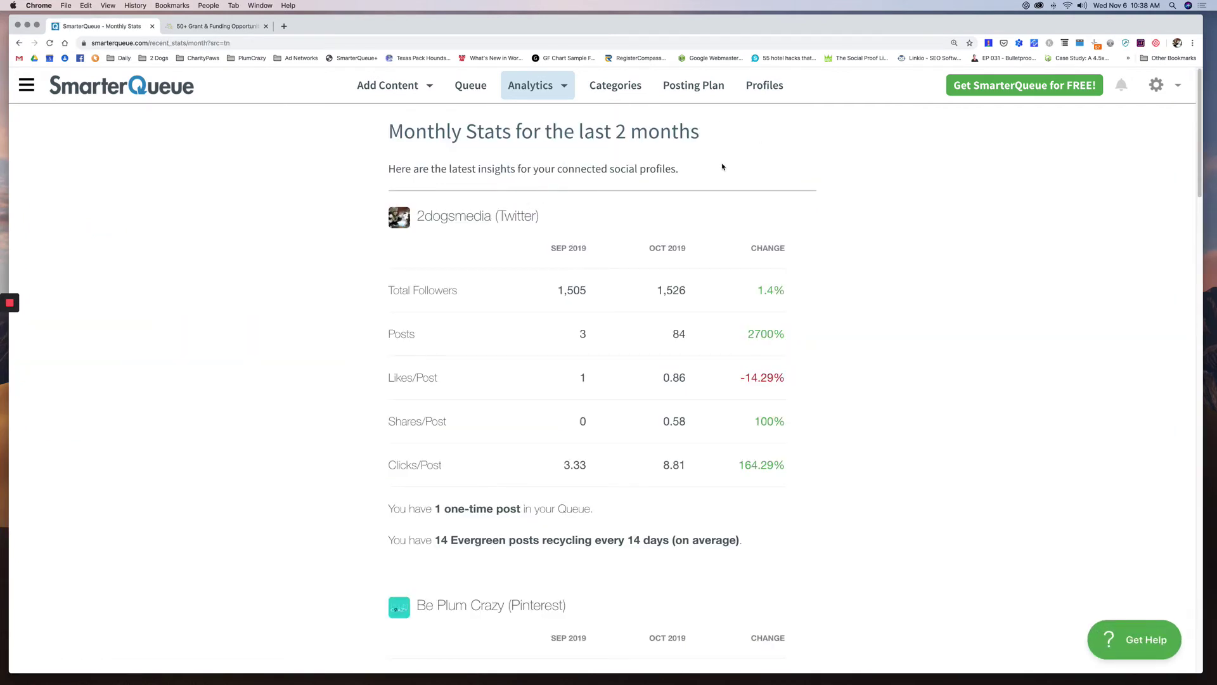
pyautogui.click(535, 96)
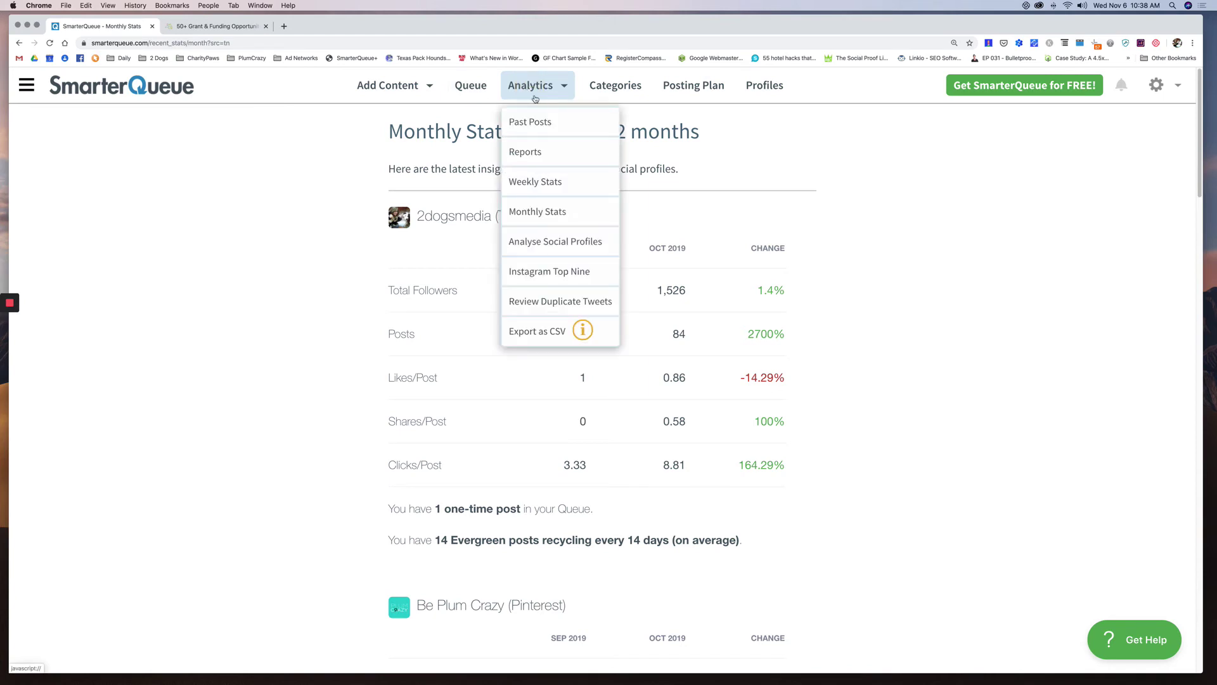
# Step: Analyse the 2dogsmedia Twitter profile over All time in Analyse Social Profiles
pyautogui.click(558, 243)
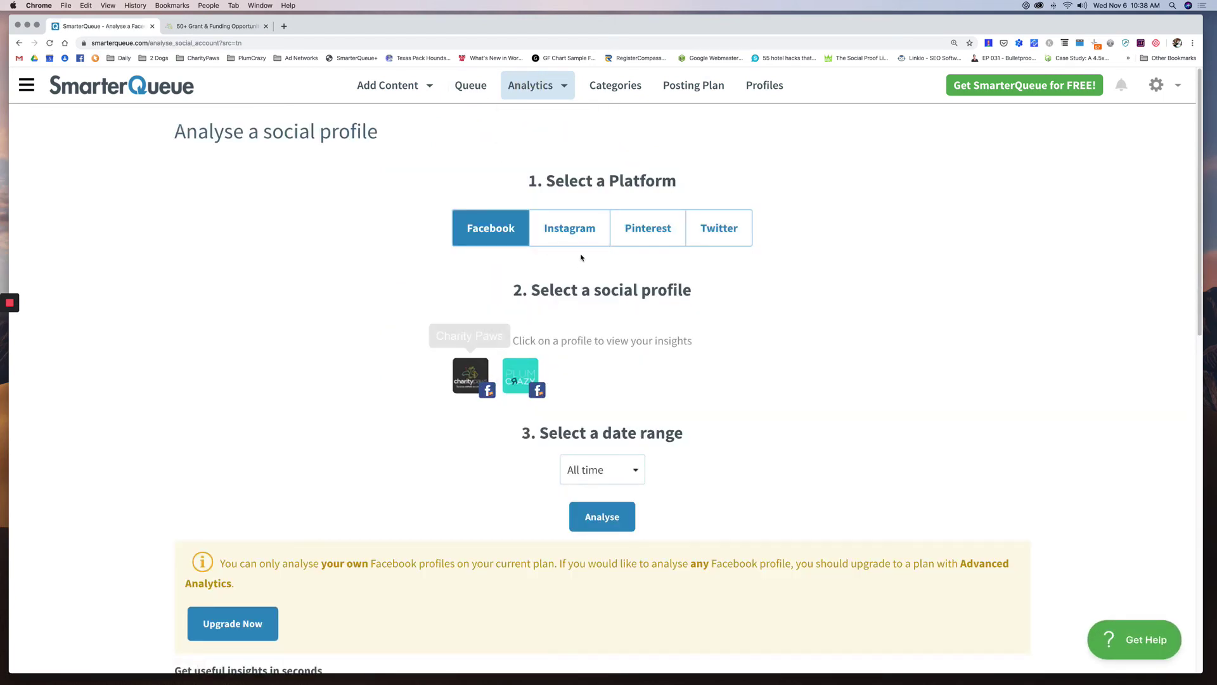
pyautogui.click(707, 235)
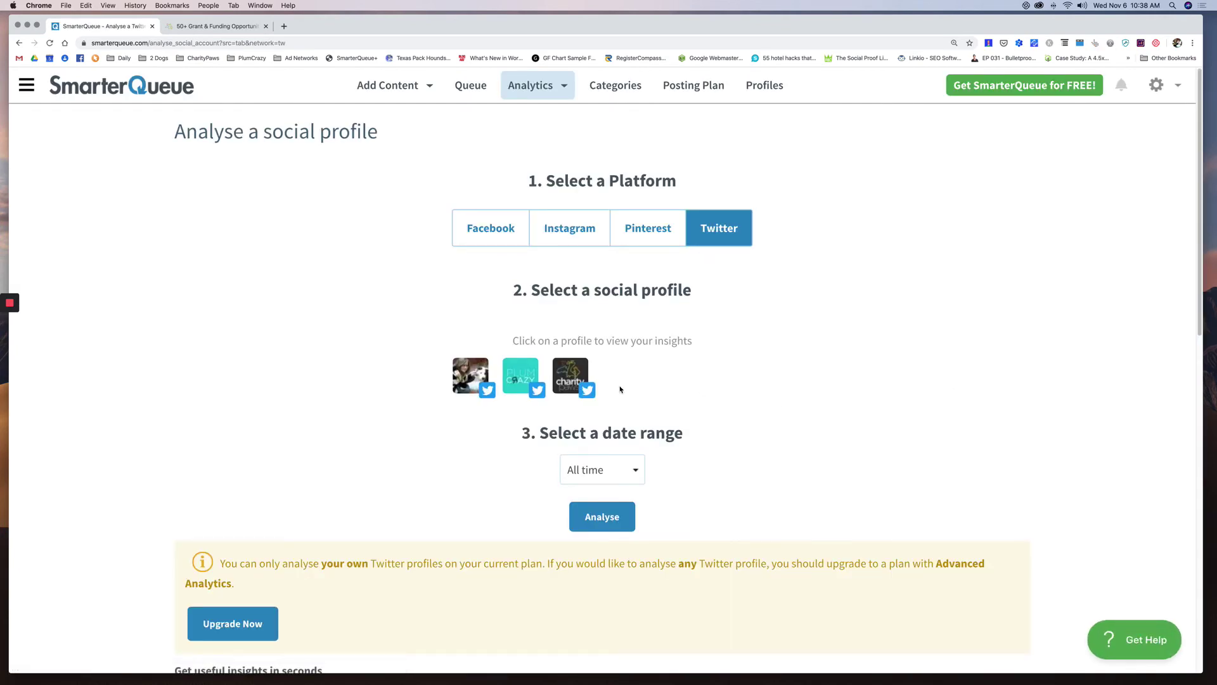
pyautogui.click(463, 374)
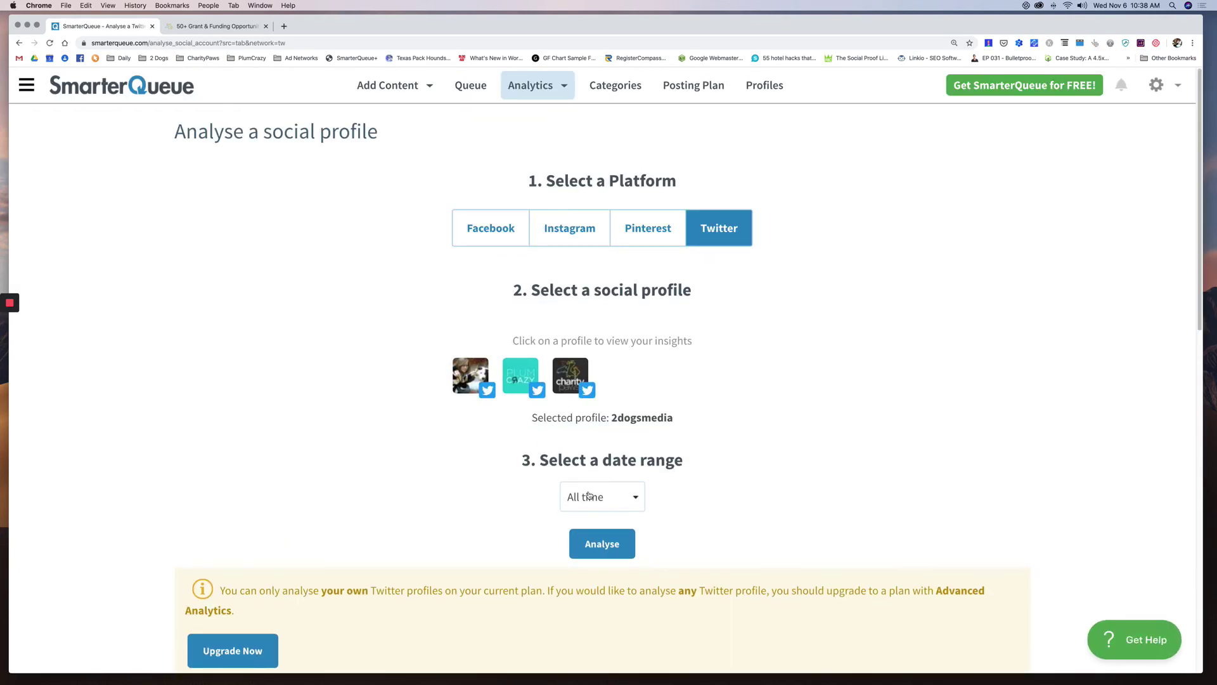
pyautogui.click(596, 542)
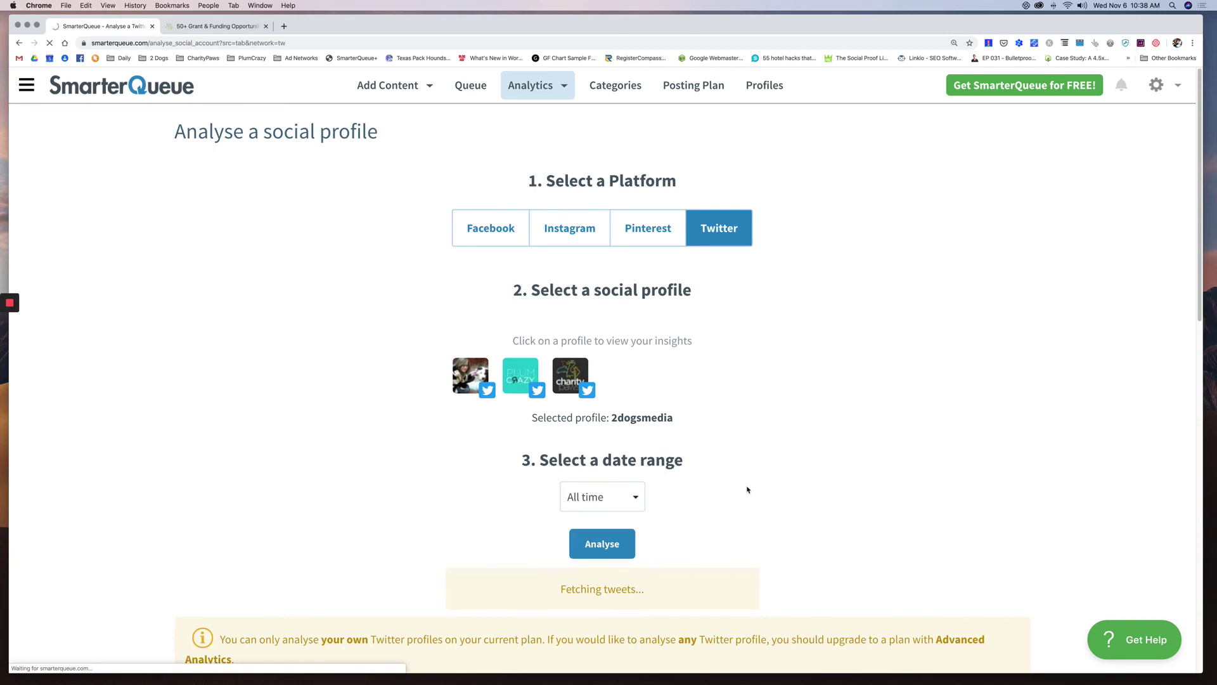
pyautogui.scroll(-4, 748, 489)
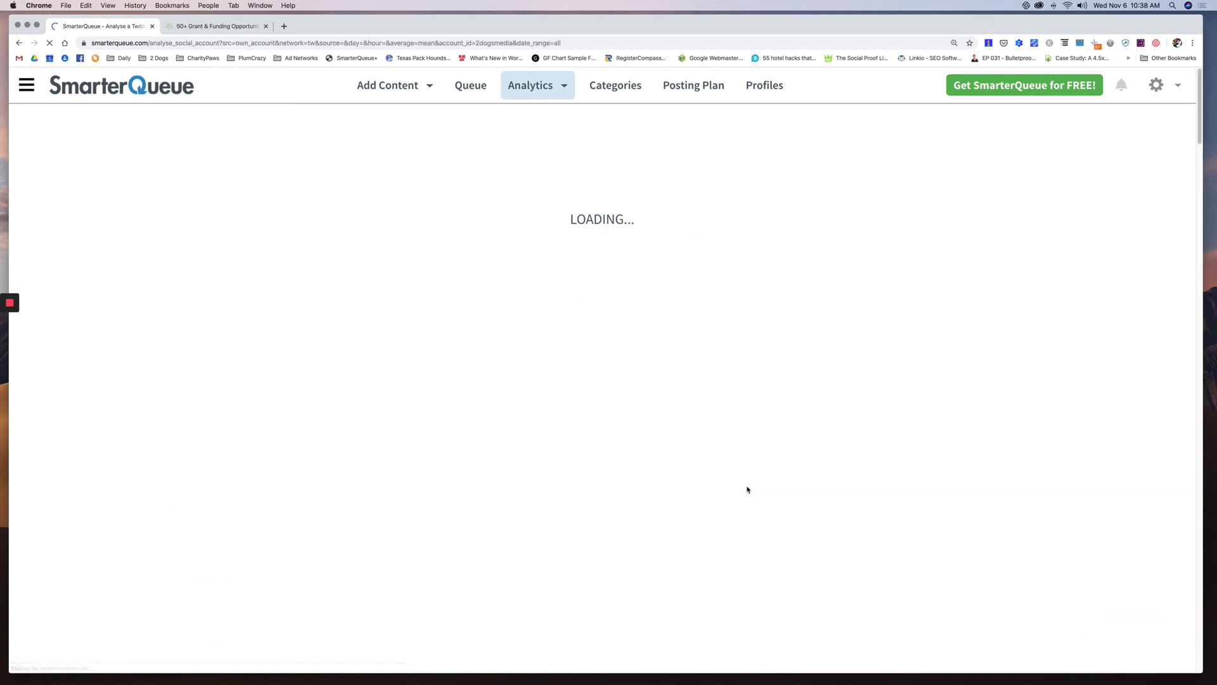
pyautogui.scroll(-3, 747, 490)
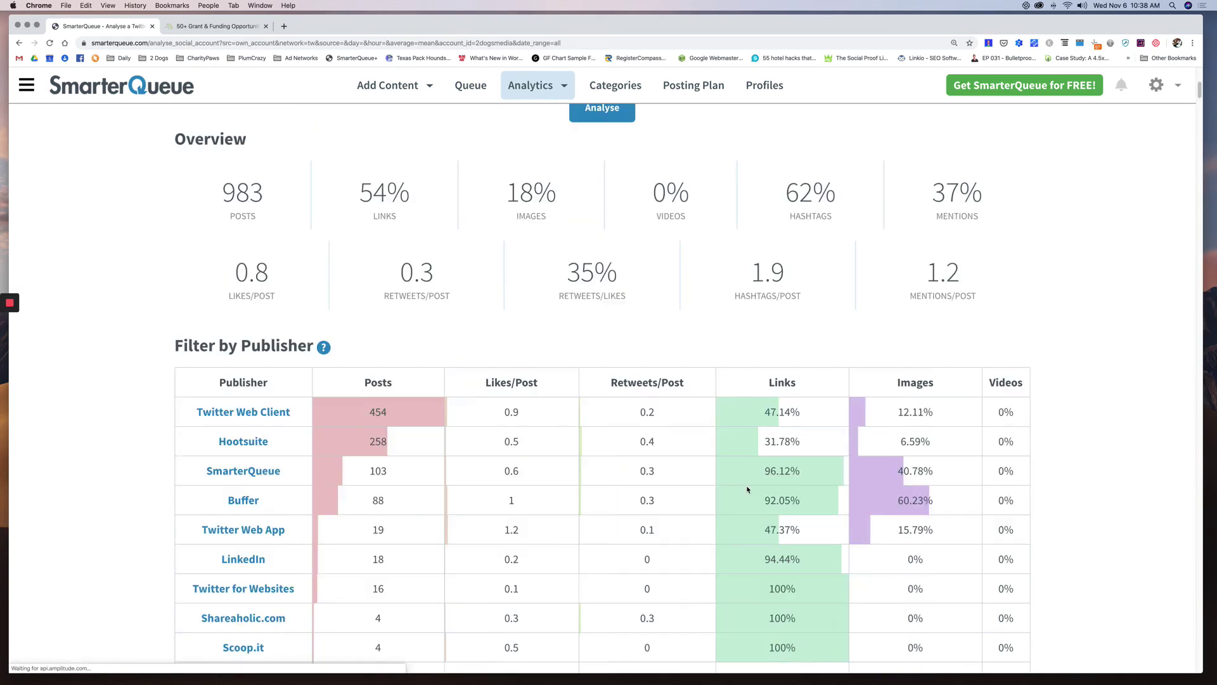
pyautogui.scroll(3, 748, 489)
pyautogui.scroll(2, 747, 489)
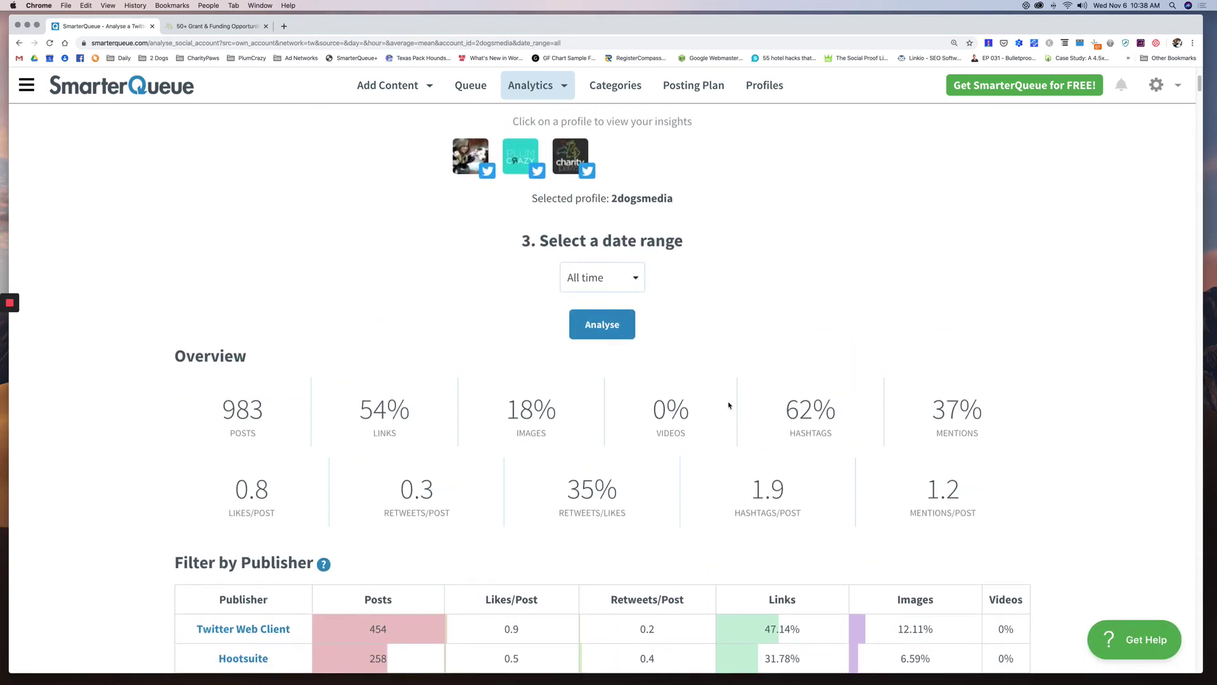
pyautogui.moveTo(225, 413); pyautogui.dragTo(264, 411)
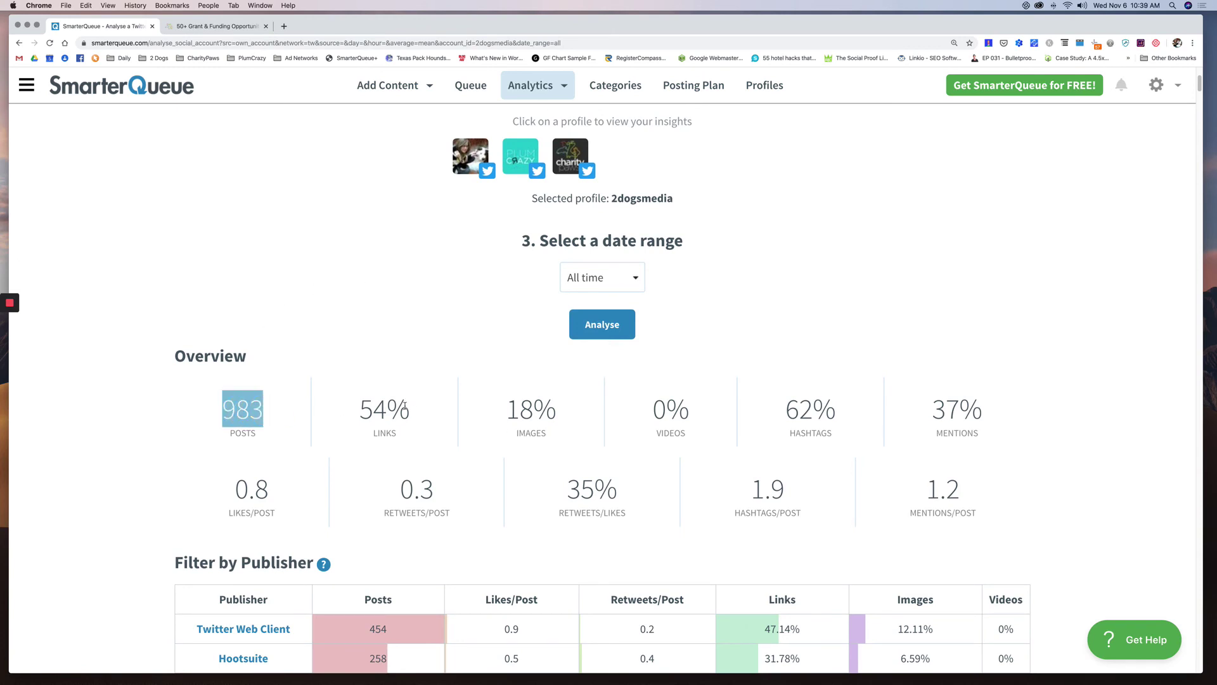
pyautogui.scroll(-9, 1097, 378)
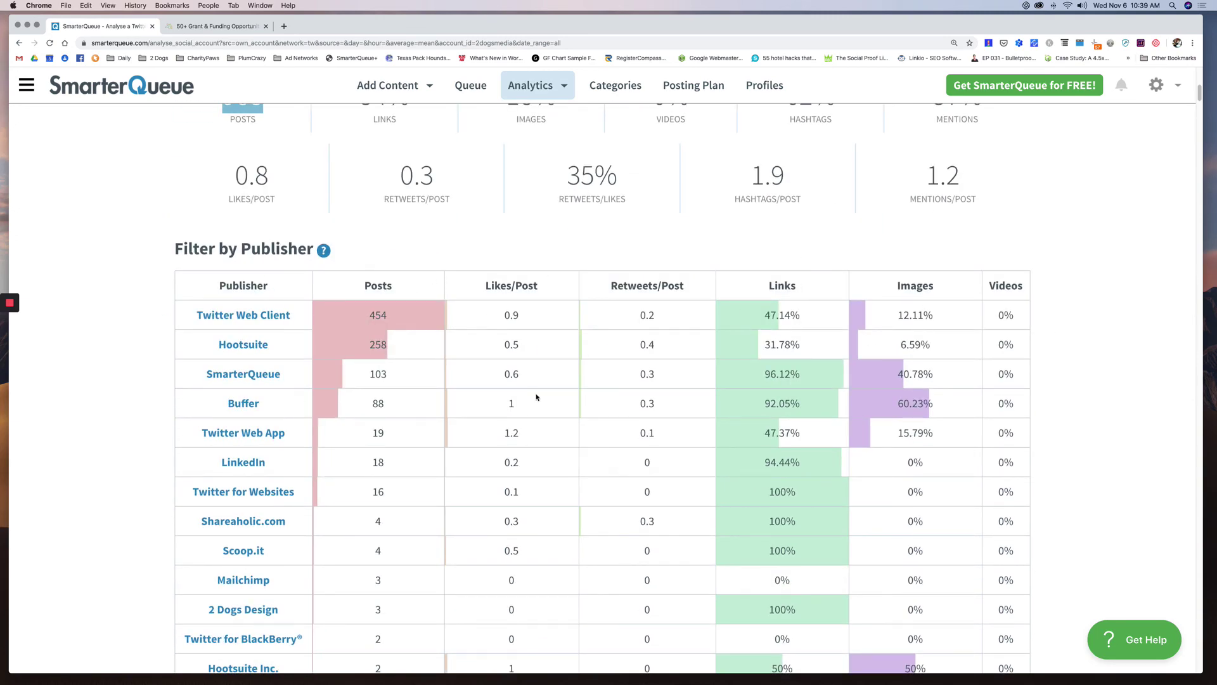
pyautogui.scroll(-20, 536, 396)
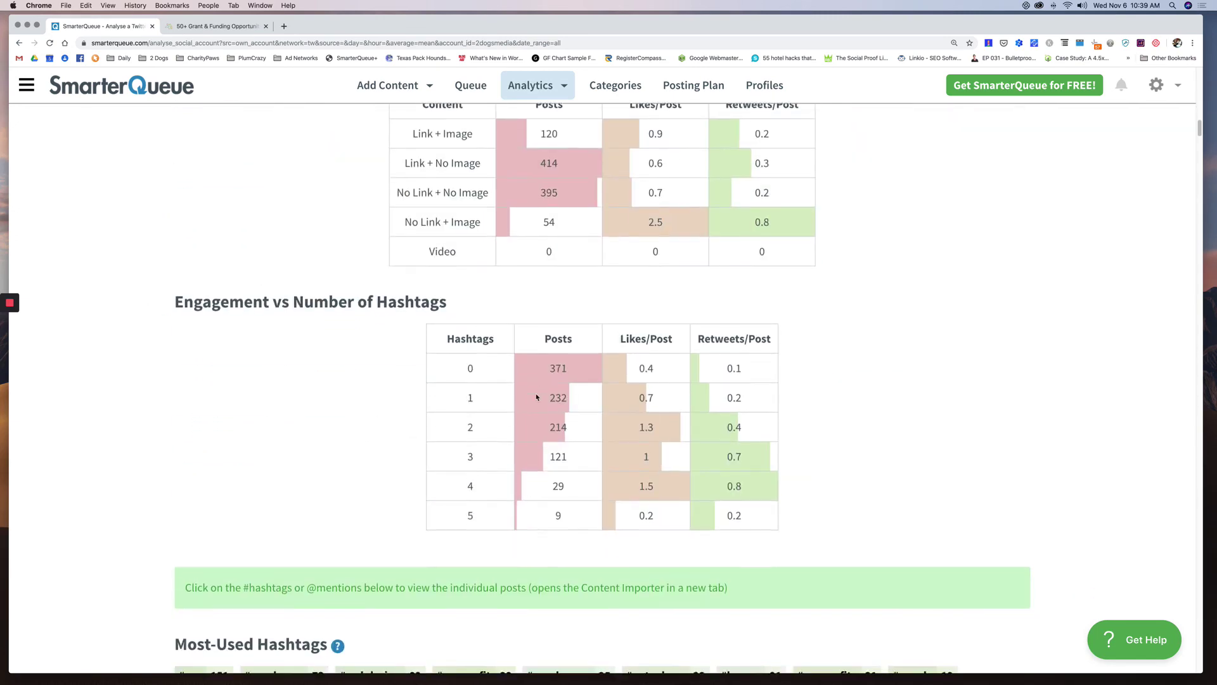
pyautogui.scroll(-10, 536, 397)
pyautogui.scroll(-2, 537, 397)
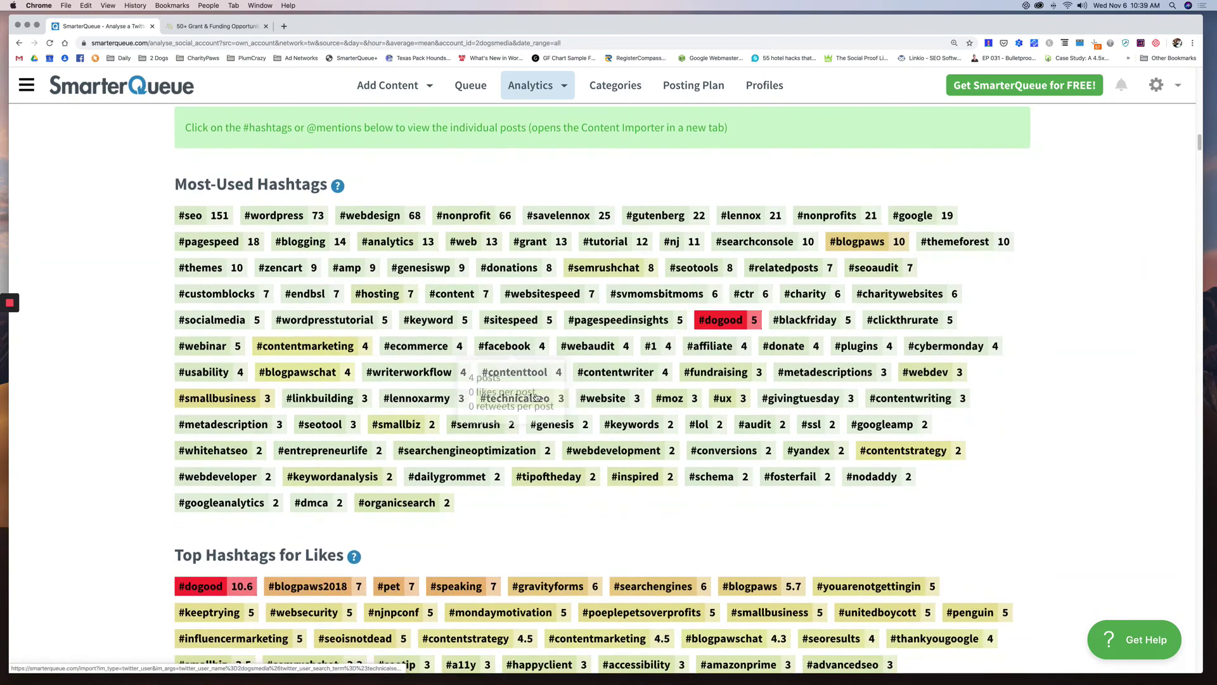
pyautogui.scroll(-20, 537, 396)
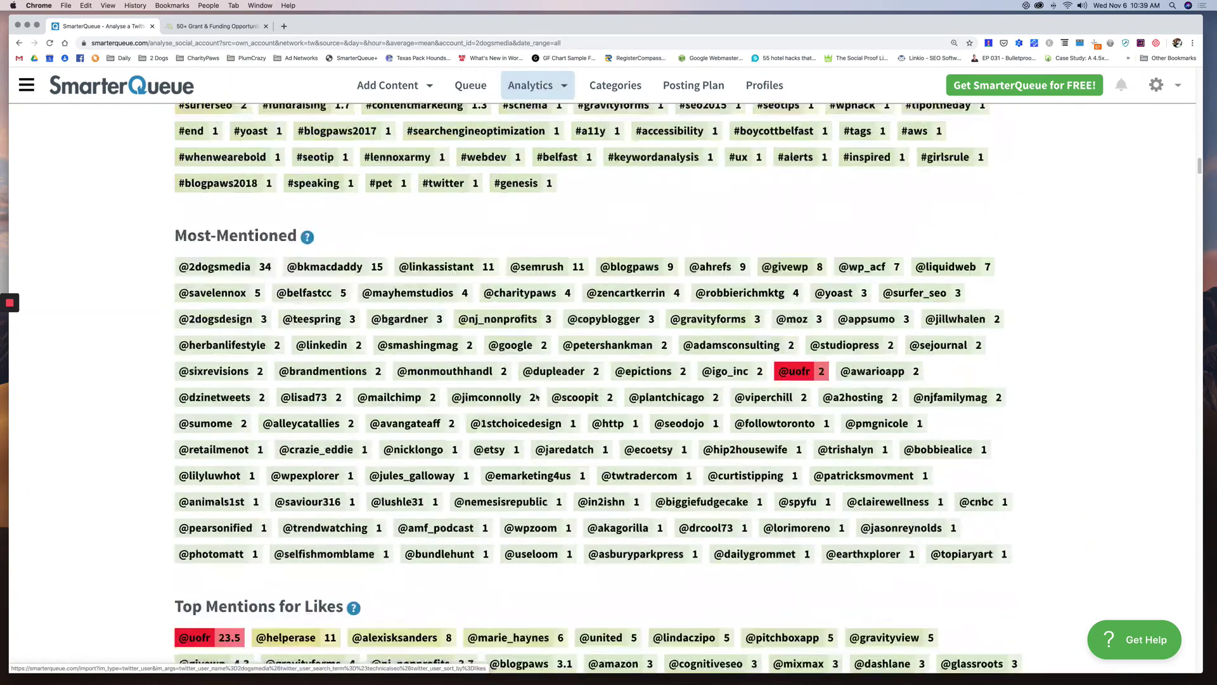
pyautogui.scroll(-2, 537, 397)
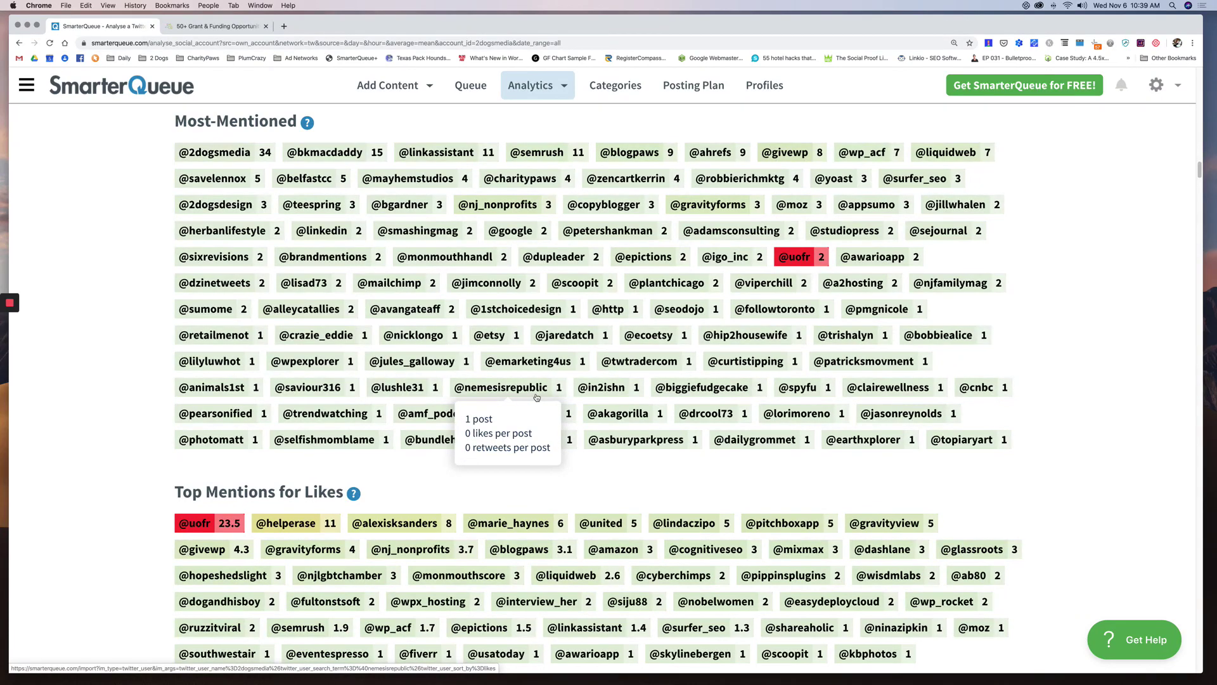
pyautogui.scroll(20, 536, 396)
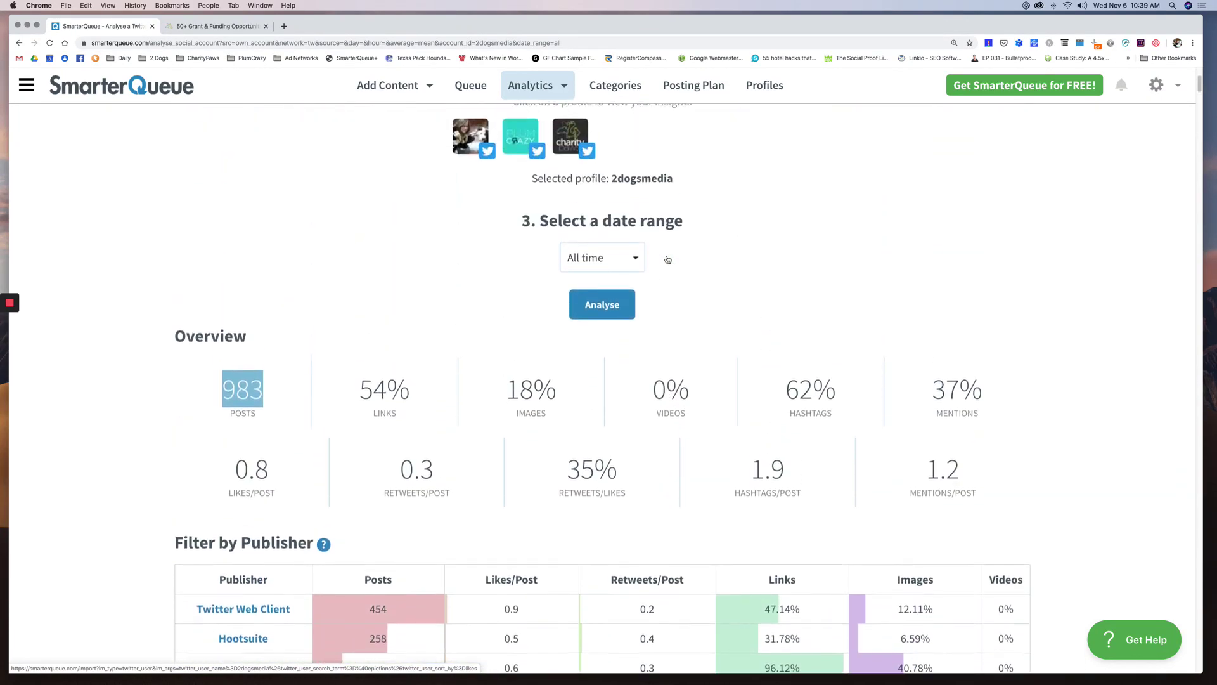
pyautogui.scroll(4, 668, 259)
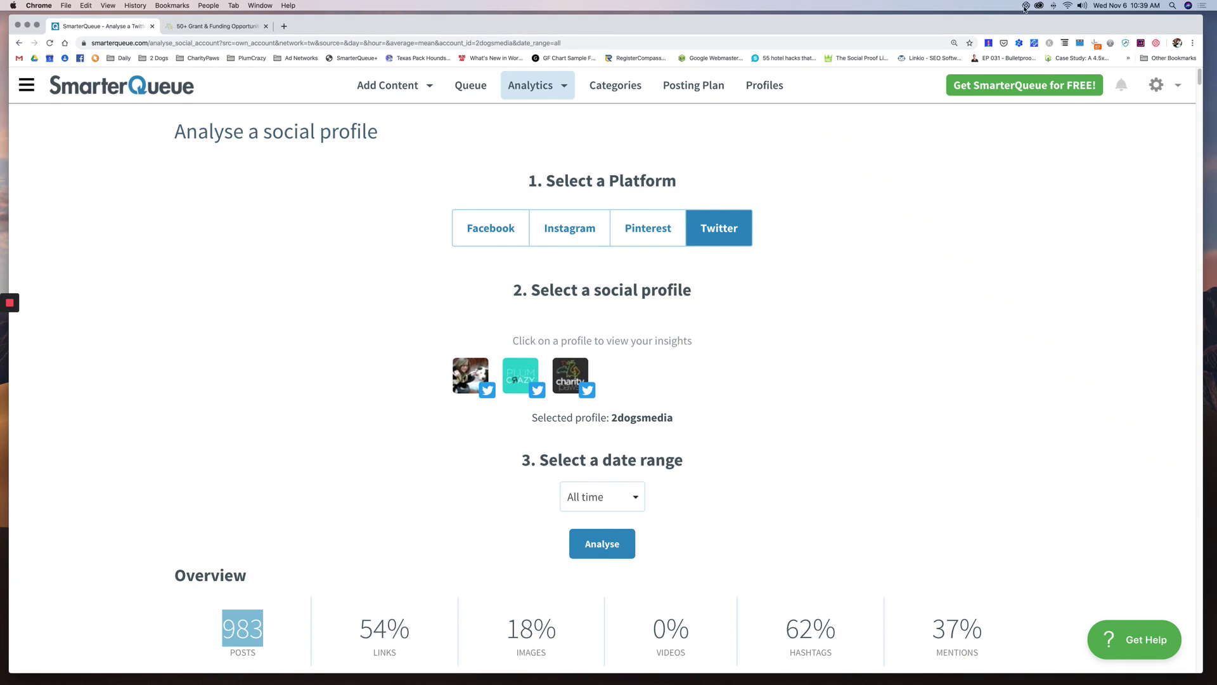
pyautogui.moveTo(10, 304)
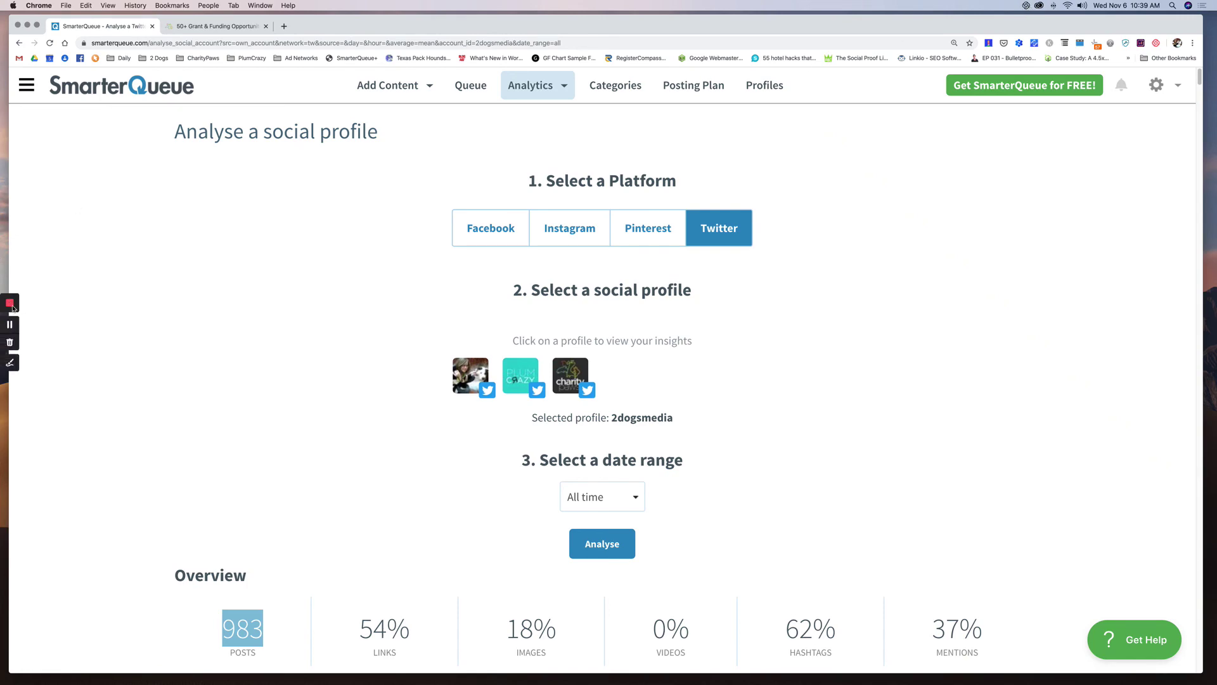